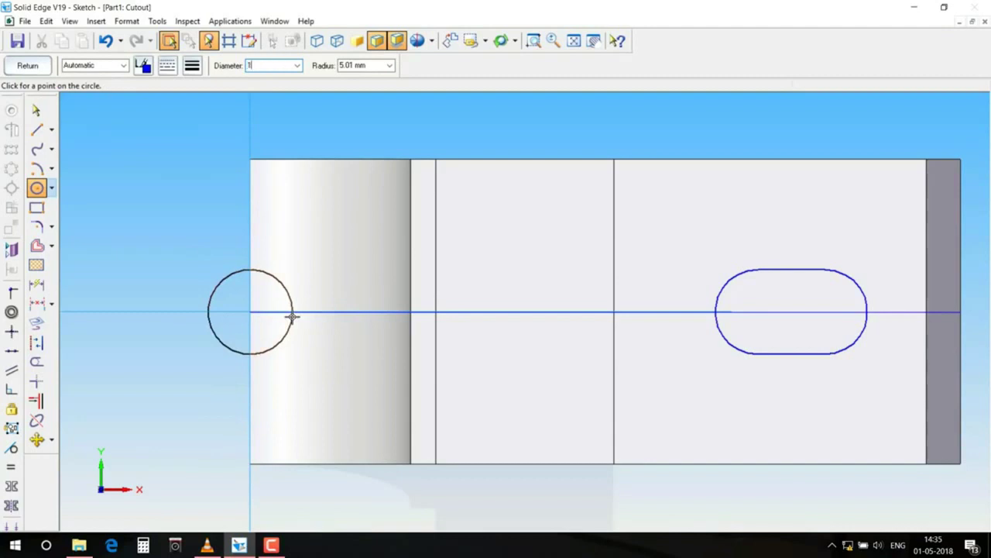
- Sketch a 10.5 mm diameter circle centred where the horizontal centreline meets the vertical axis, and undo the stray larger circle
key(Return)
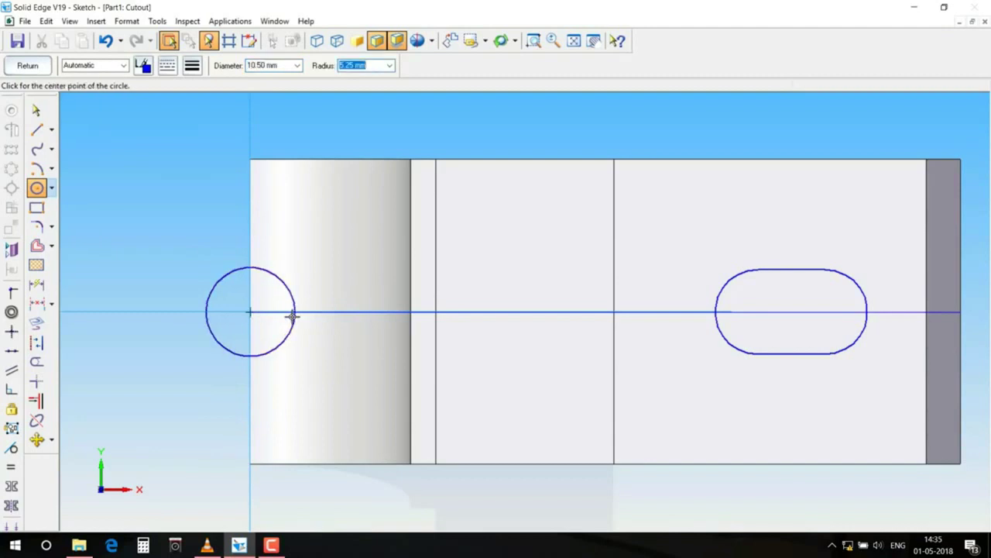
mouse_move(165, 218)
mouse_down()
mouse_move(293, 388)
mouse_move(235, 310)
mouse_up()
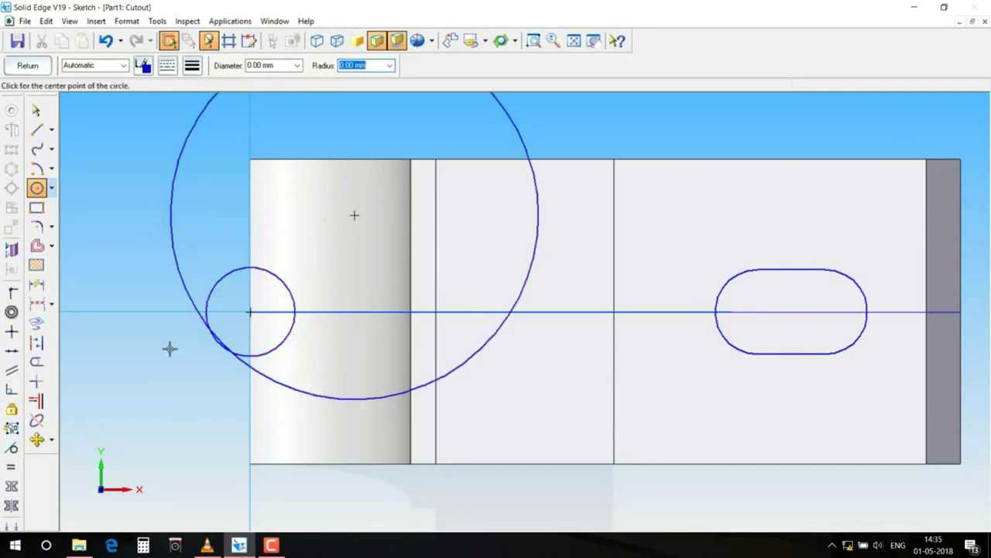
key(ctrl+z)
key(Escape)
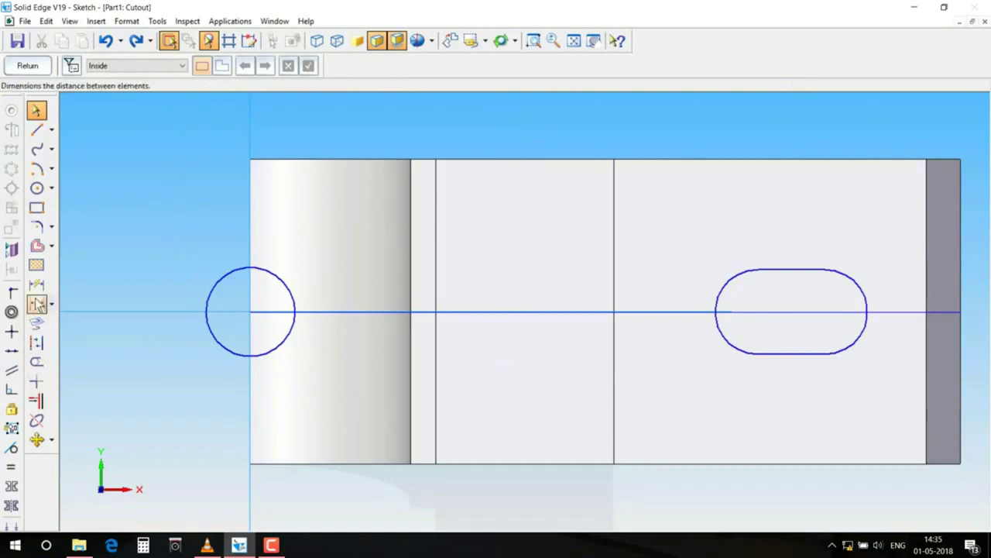
- Place a copy of the circle 31 mm along X from its centre, on the centreline
drag(142, 215, 384, 423)
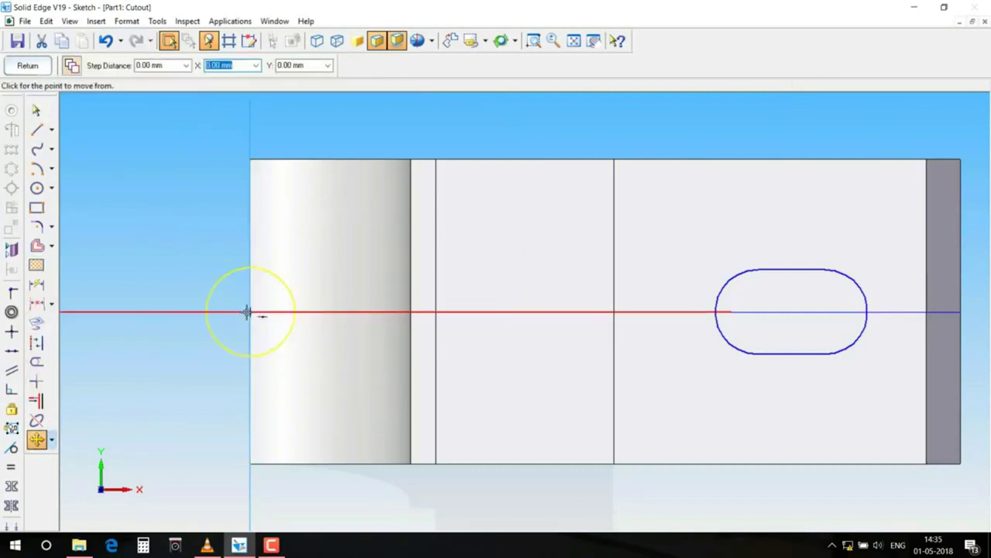
click(249, 311)
text(31)
key(Tab)
key(Tab)
click(531, 259)
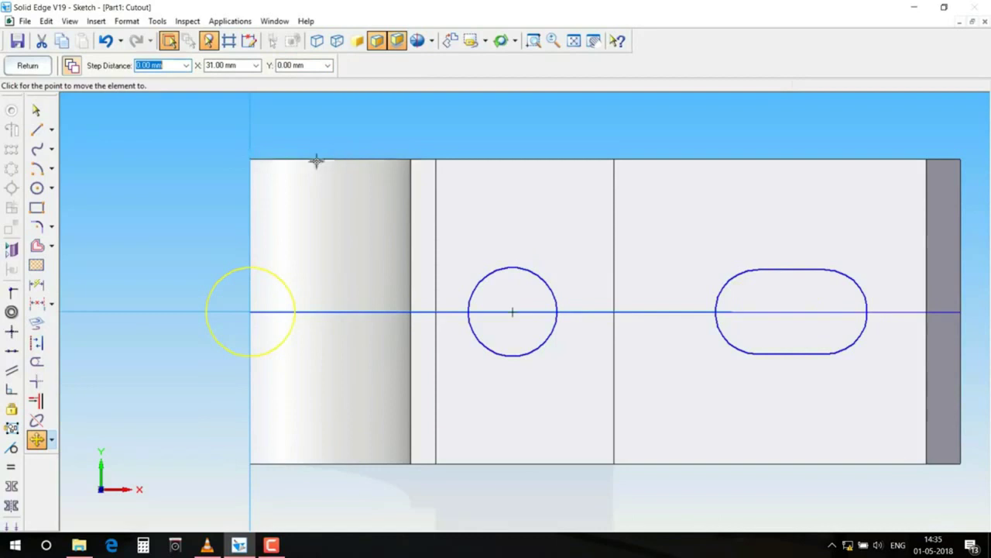
- Trim away the original circle at the axis and cut the copied circle and slot profiles through the part
click(36, 362)
click(242, 268)
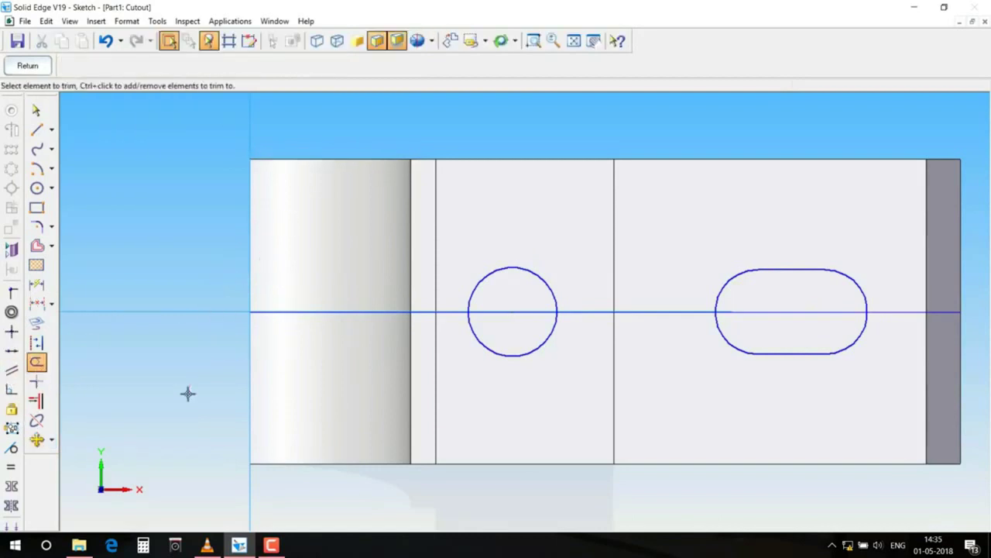
click(27, 65)
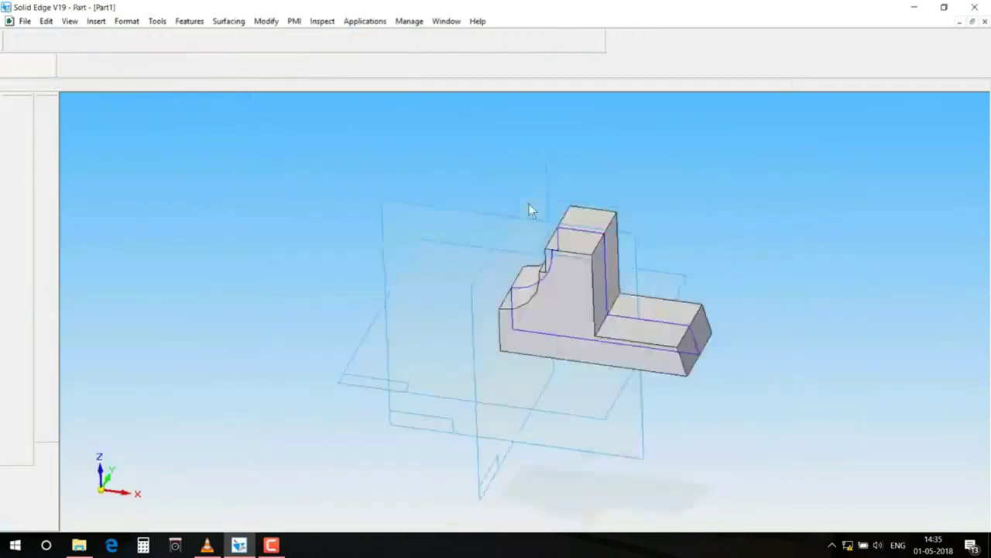
click(821, 443)
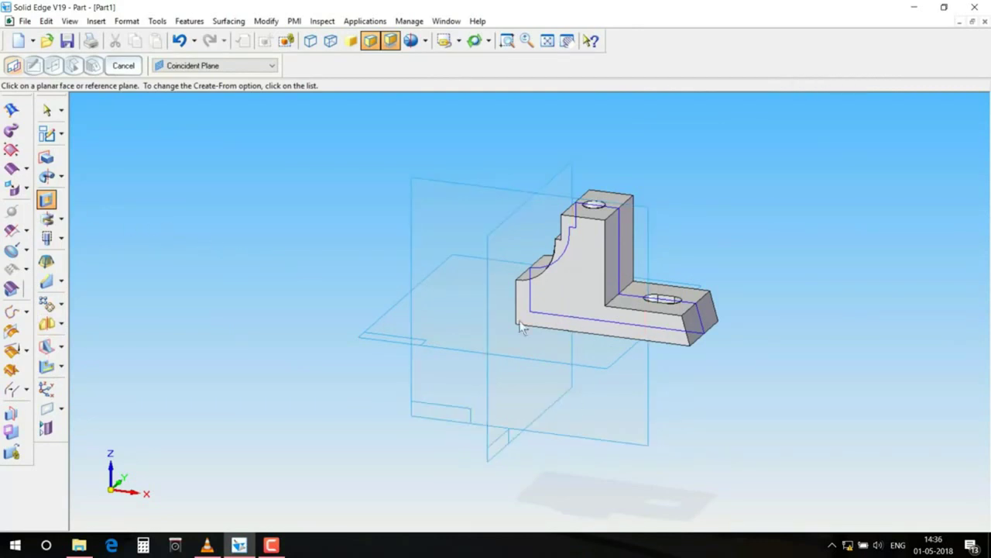
- Leave the empty cutout sketch and start a simple hole, 6 mm in diameter, on the upright's top face
click(608, 204)
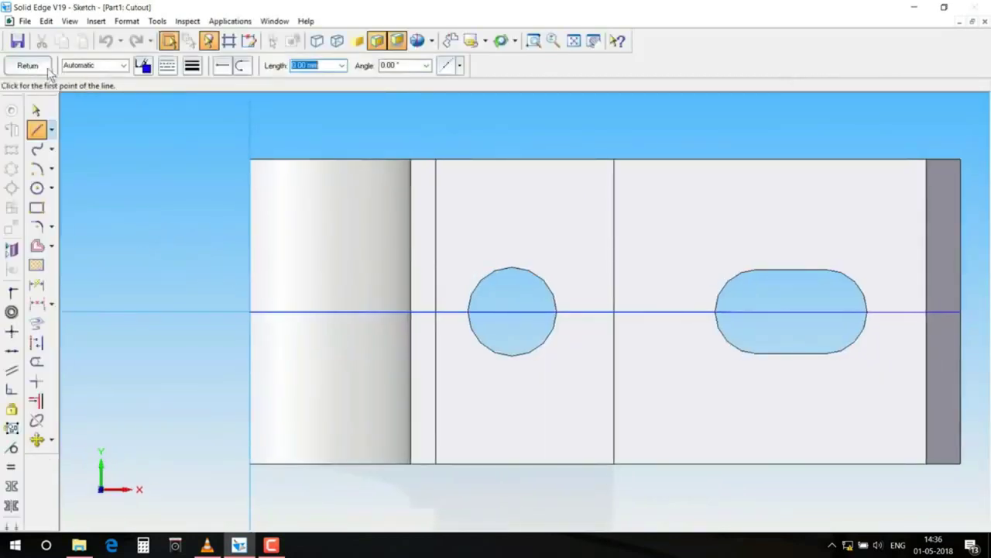
click(47, 68)
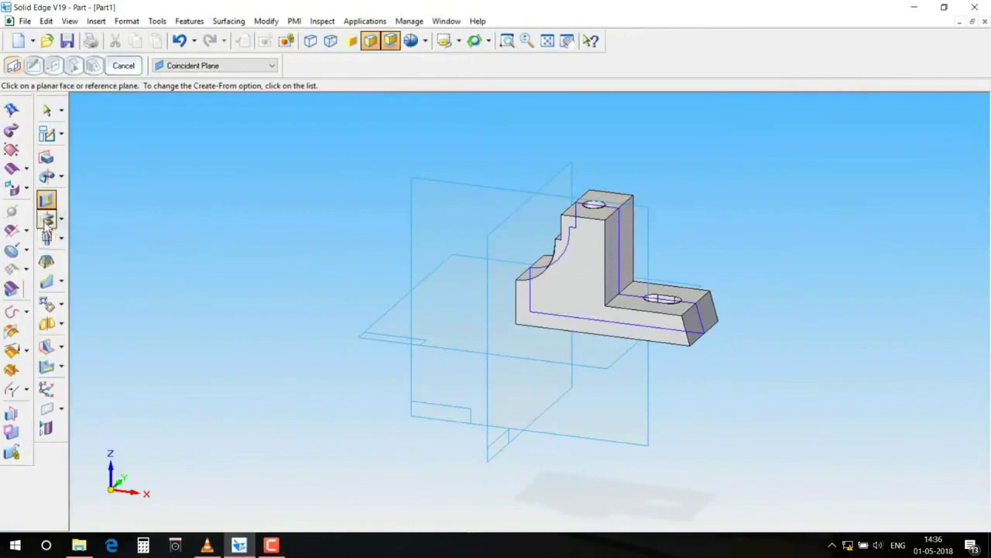
drag(48, 237, 91, 238)
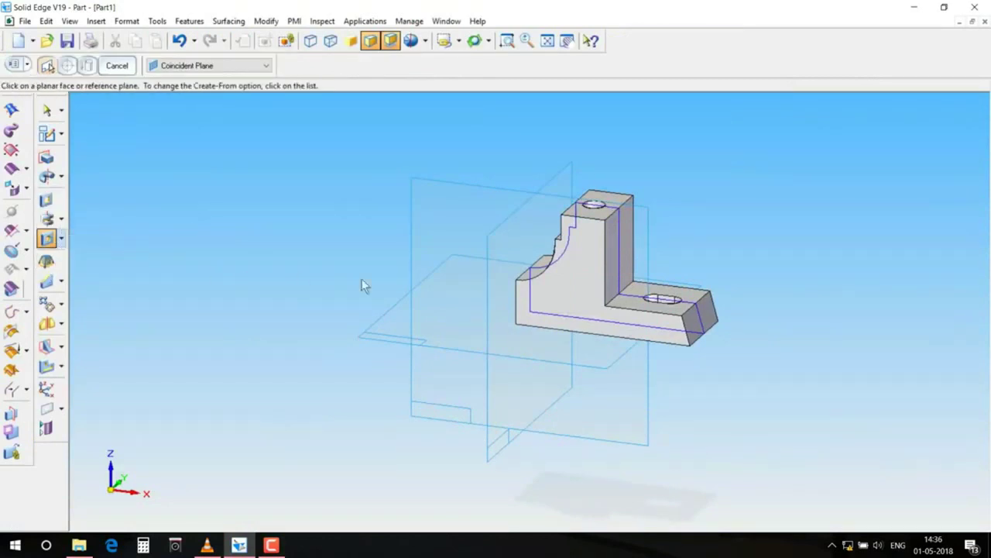
click(593, 208)
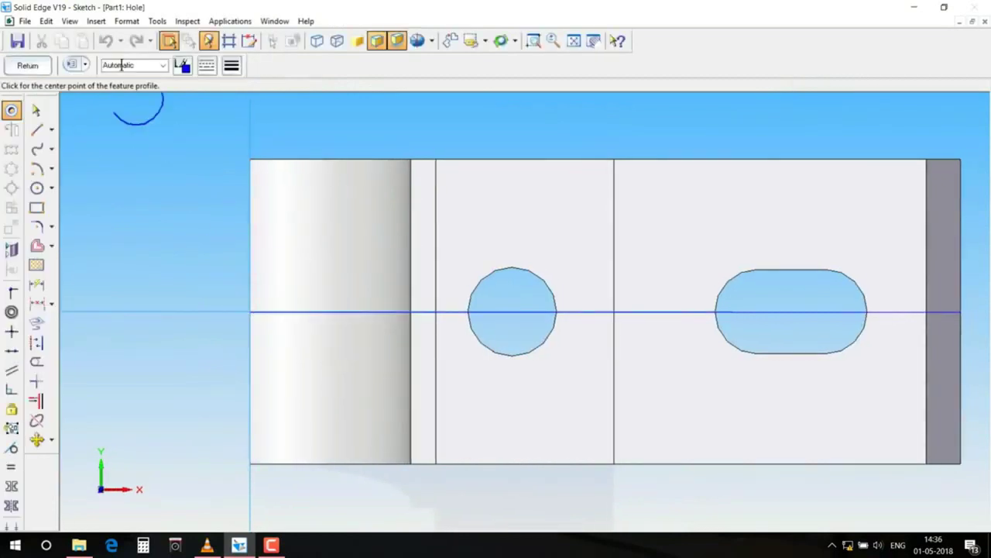
click(72, 66)
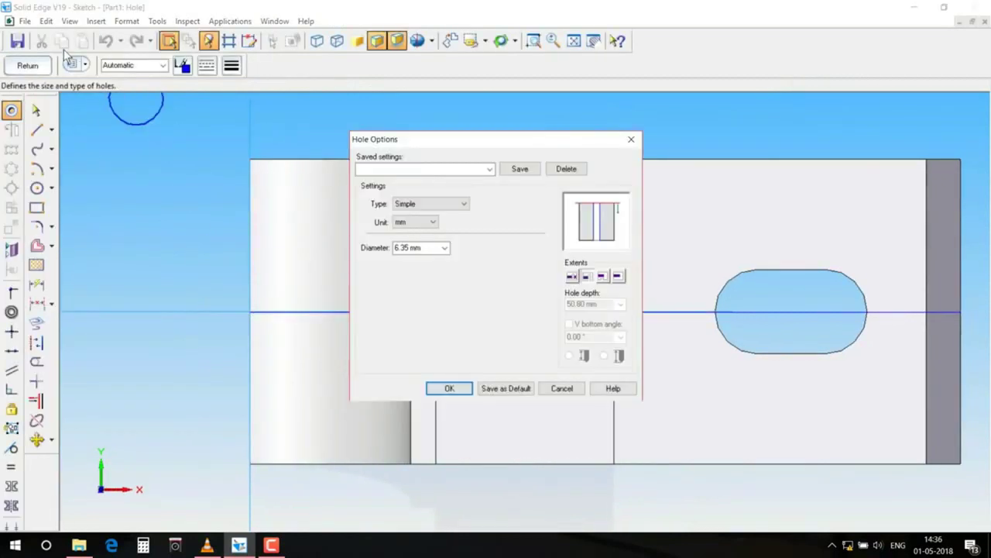
click(455, 203)
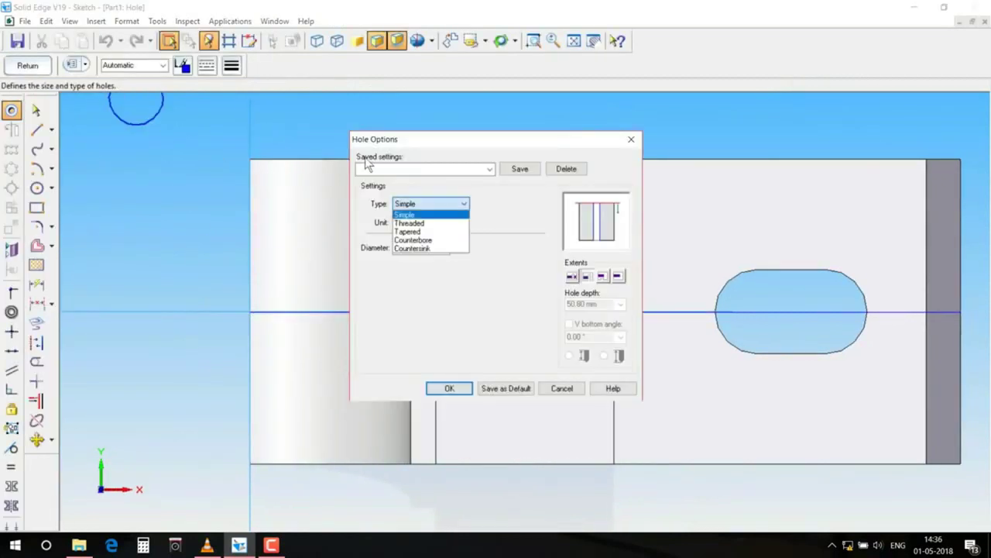
click(412, 216)
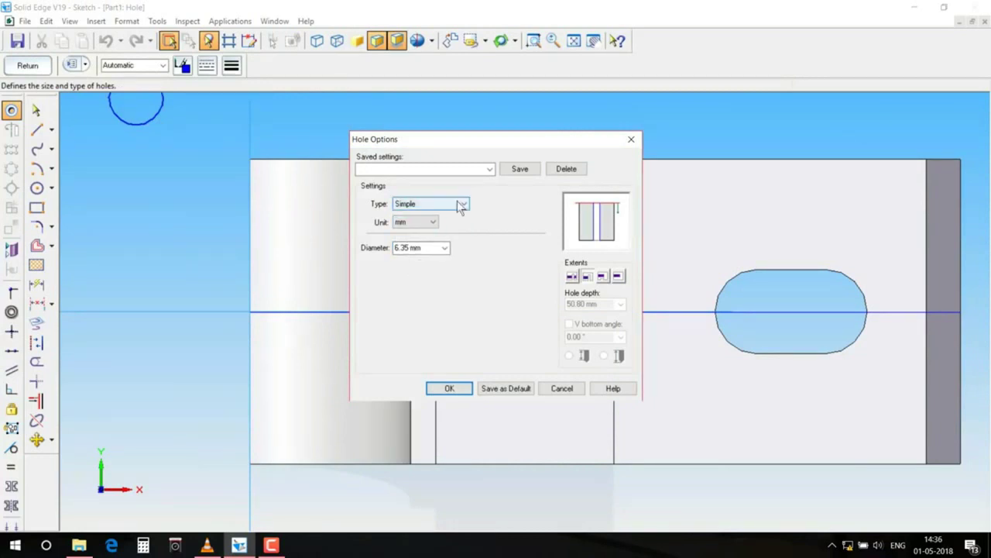
click(445, 248)
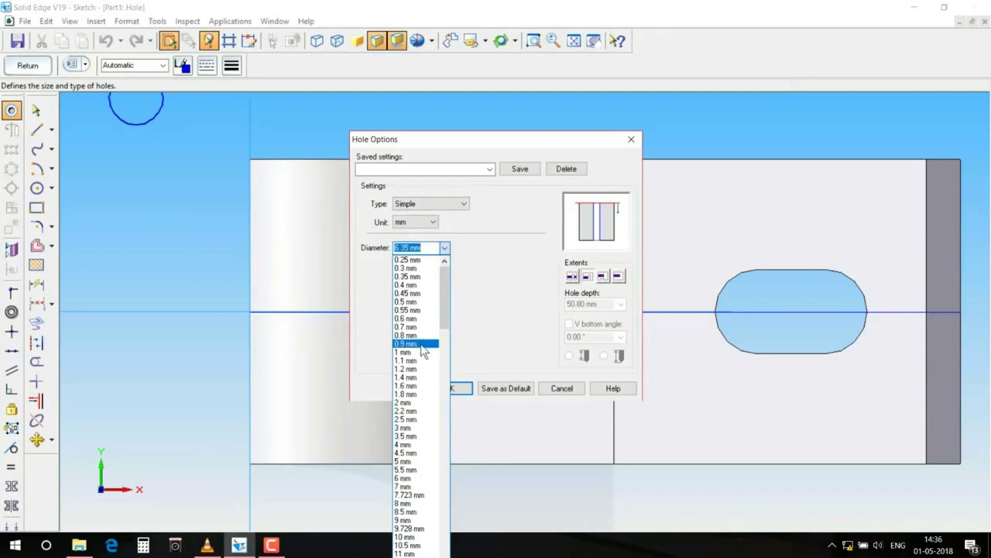
click(404, 478)
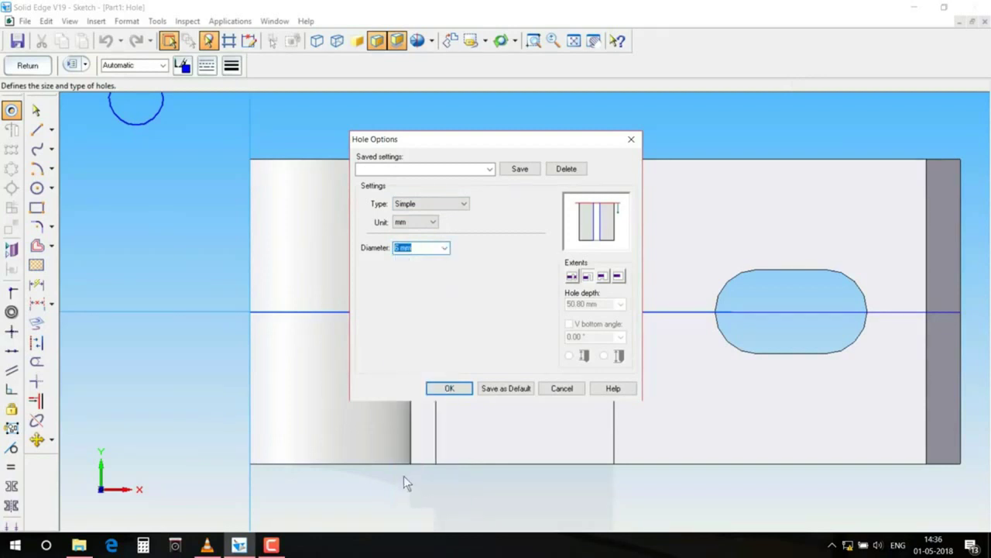
- Set the hole to a finite depth of 40 mm with a V bottom and accept the options
click(619, 277)
text(40)
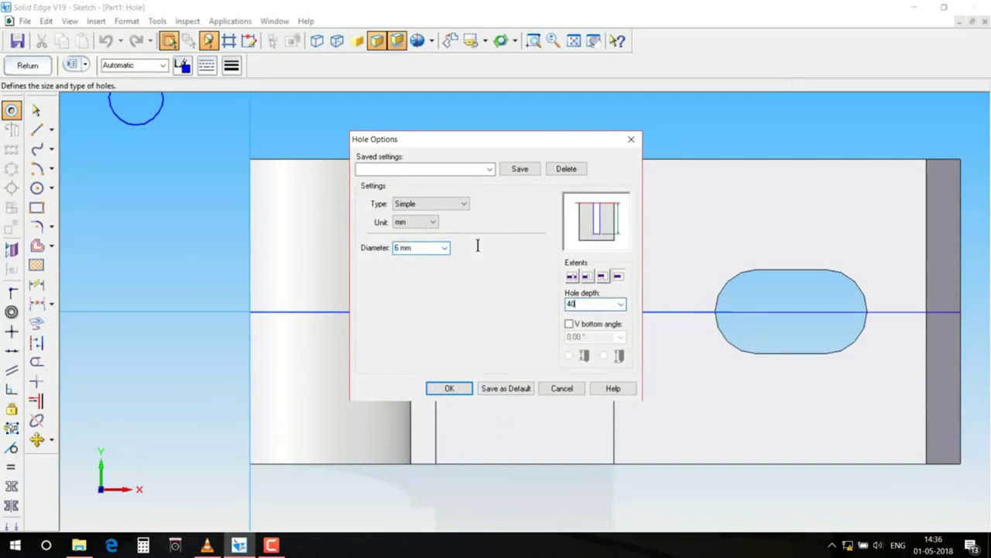
click(569, 325)
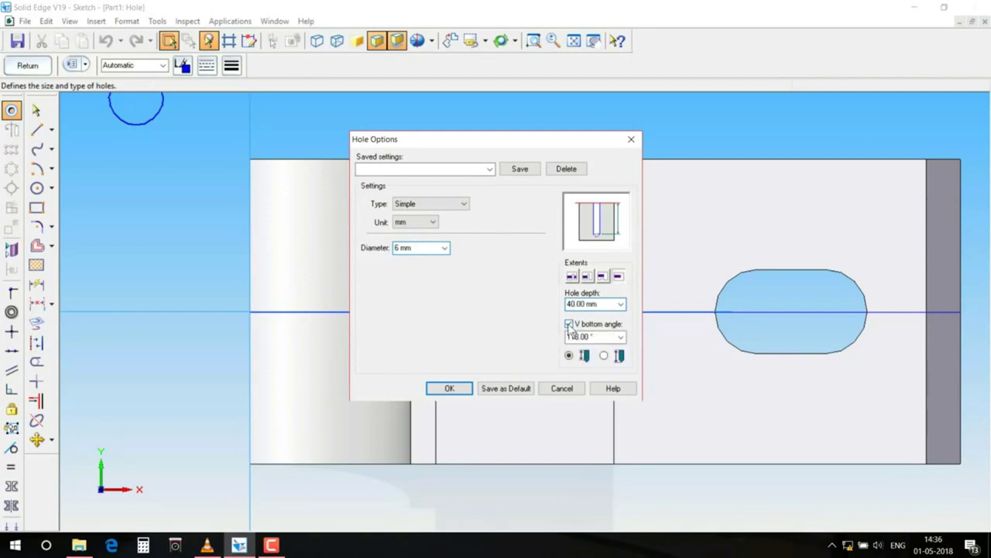
click(452, 387)
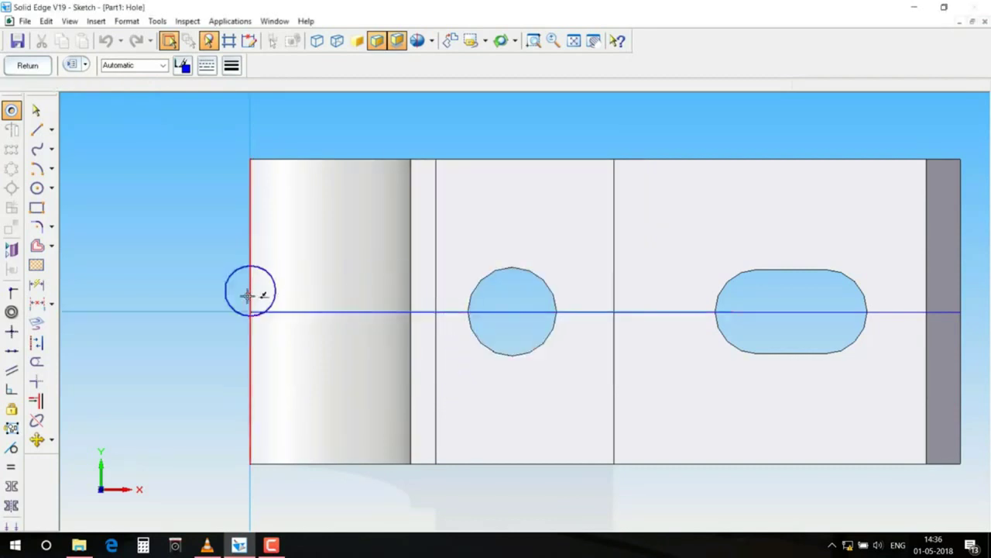
- Place the hole's centre at the intersection of the centreline and the vertical axis, and finish the hole feature
click(249, 311)
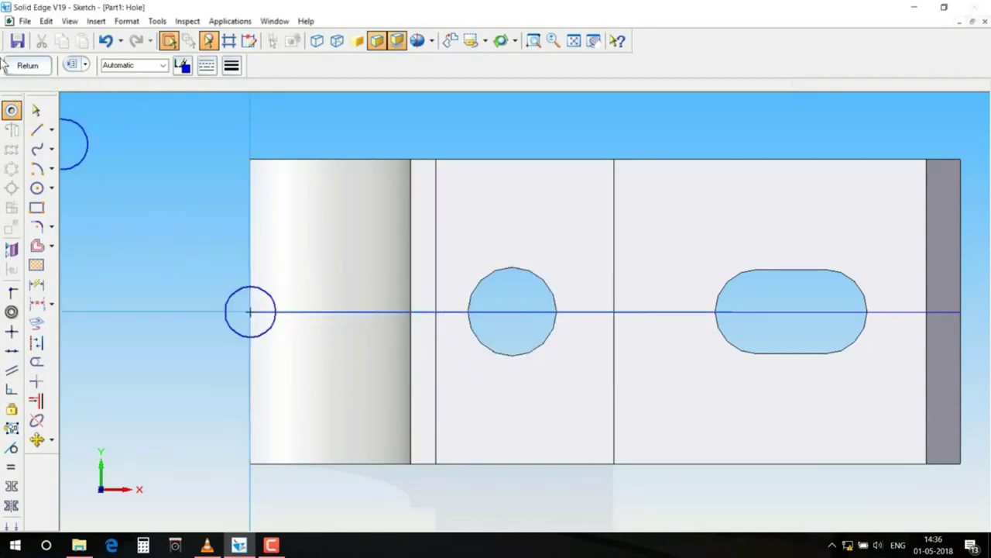
click(27, 65)
key(Return)
- Start a cutout sketch on the part's underside and draw a rectangle tracing the outline of the whole face
scroll(381, 365, down, 1)
middle_drag(364, 401, 412, 325)
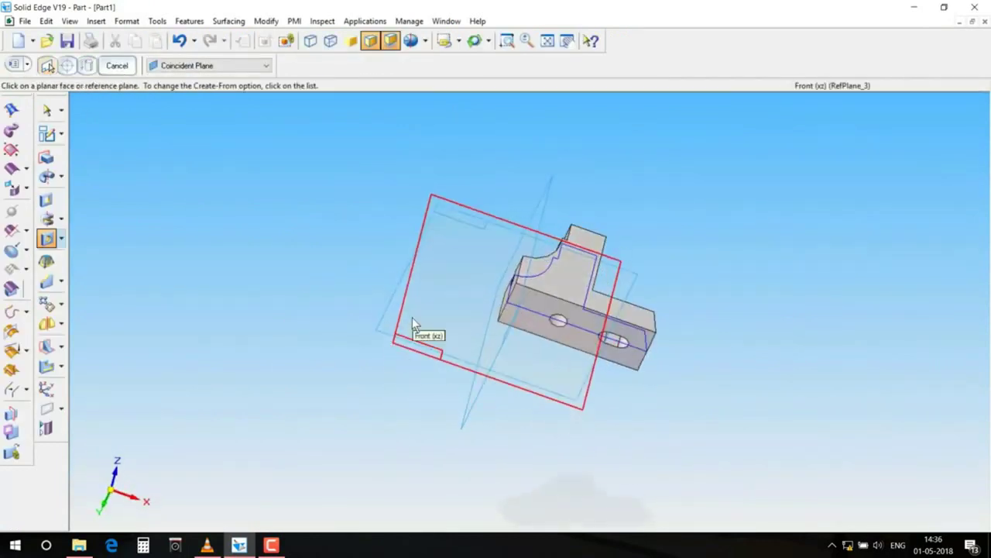
click(47, 202)
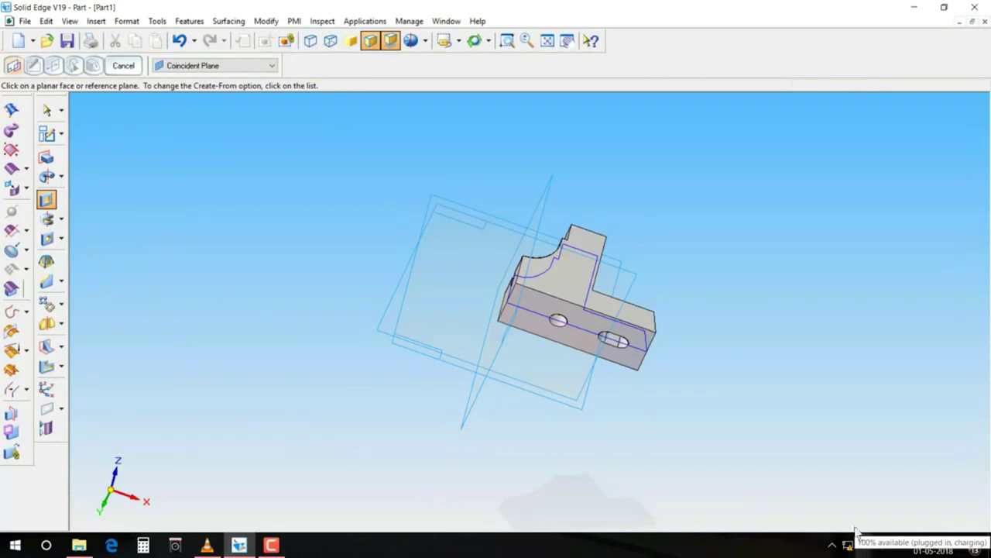
click(626, 337)
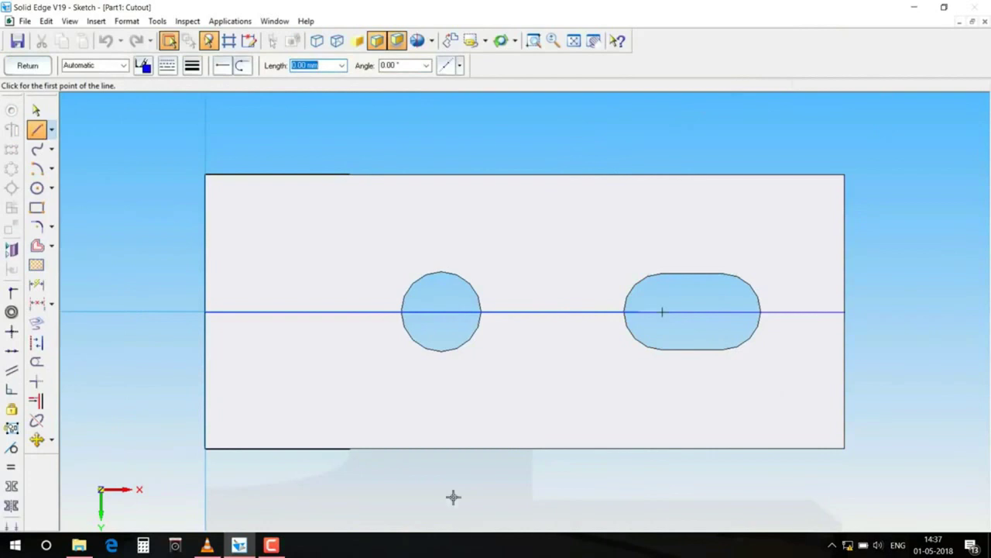
click(271, 544)
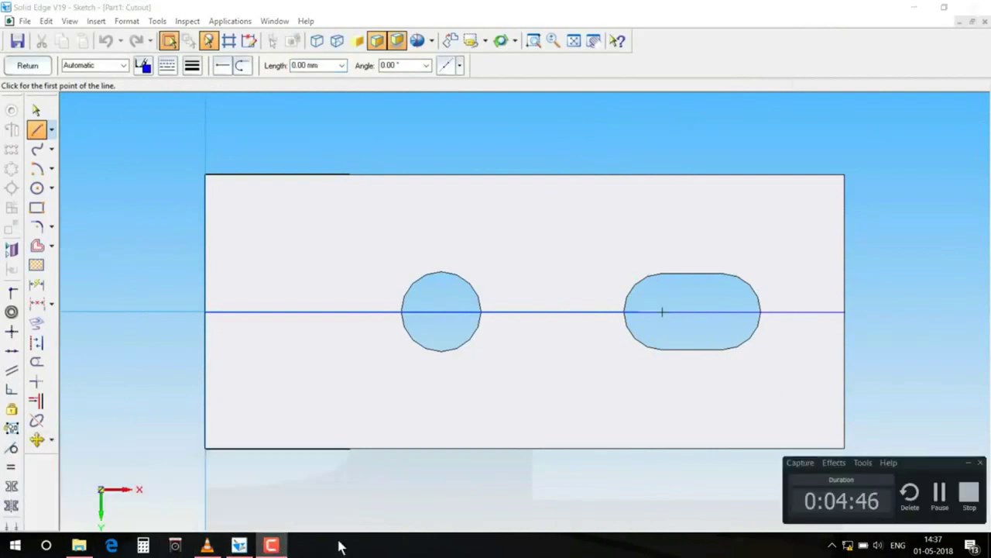
click(933, 457)
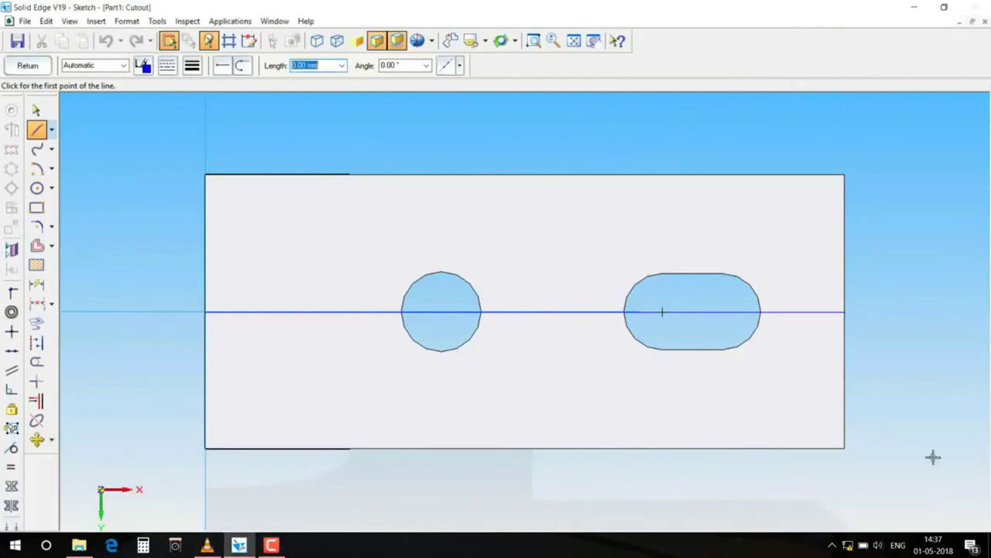
click(36, 207)
click(205, 176)
click(204, 449)
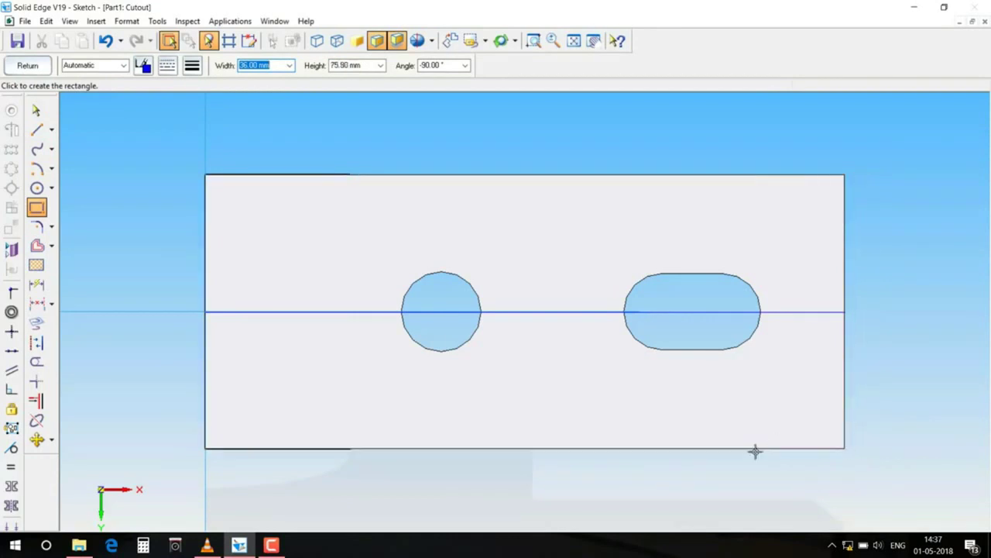
click(674, 358)
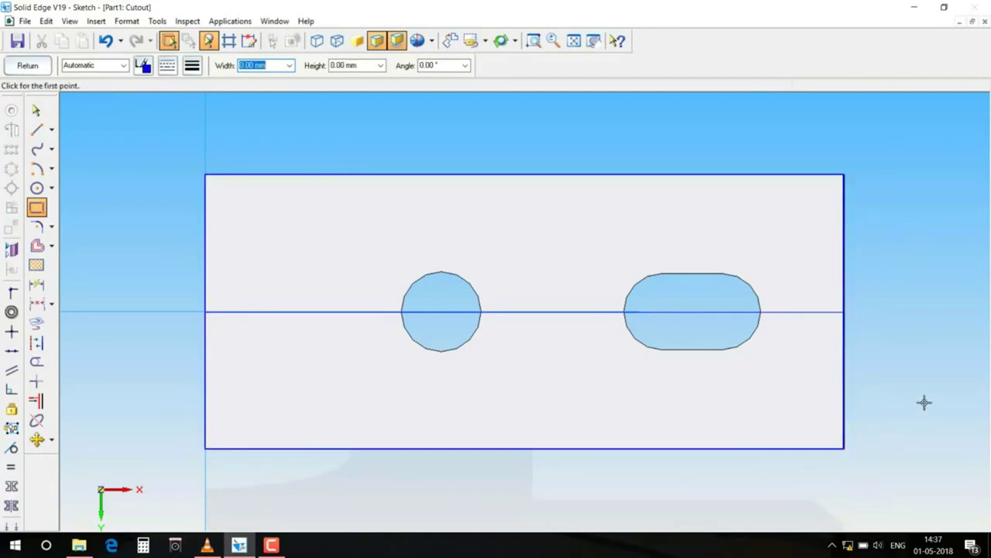
- Offset the full rectangle chain inward by 11 mm
click(36, 245)
click(265, 174)
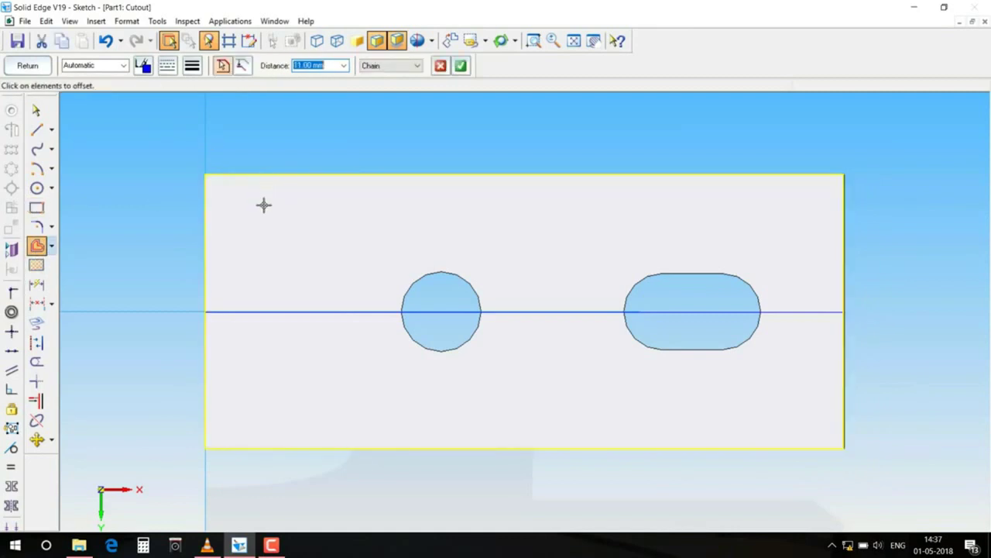
text(8)
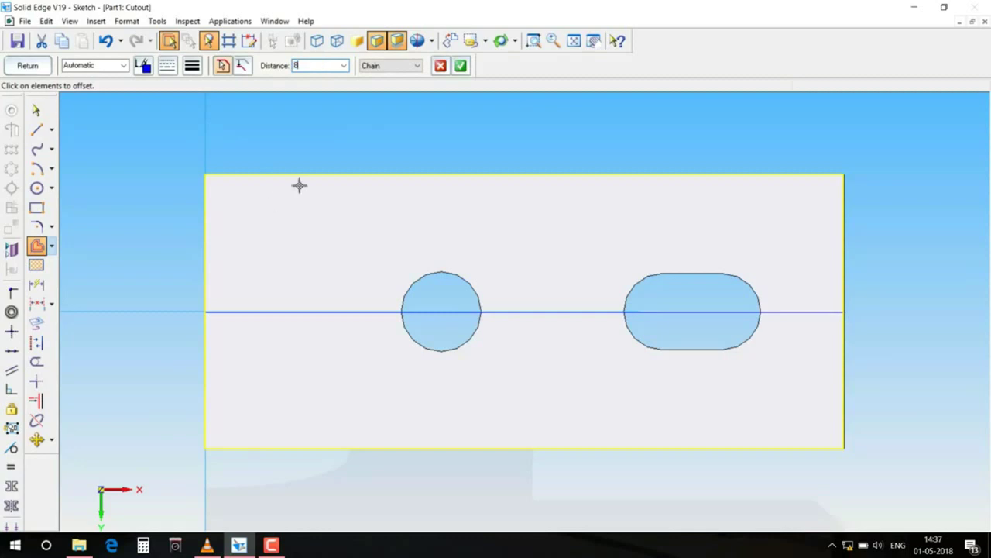
click(460, 66)
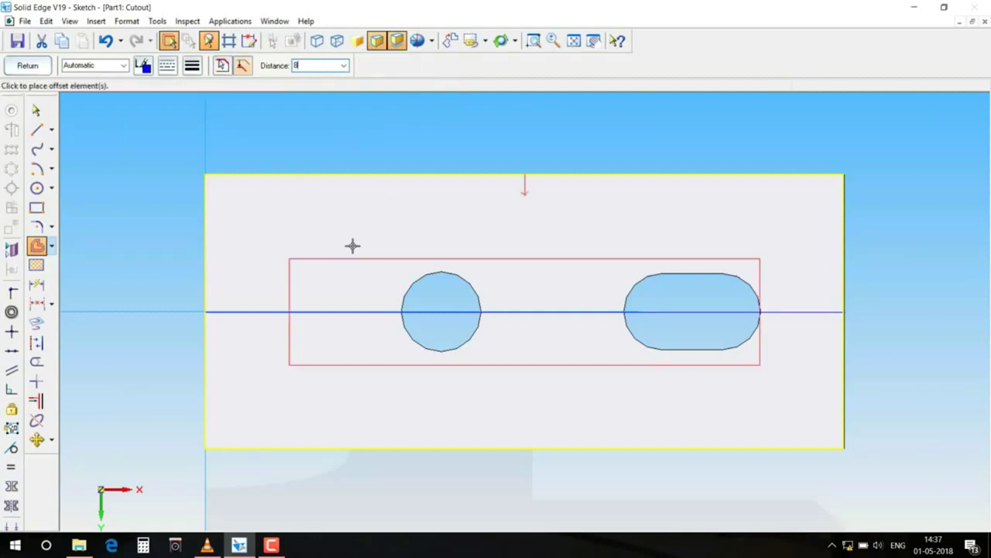
click(281, 197)
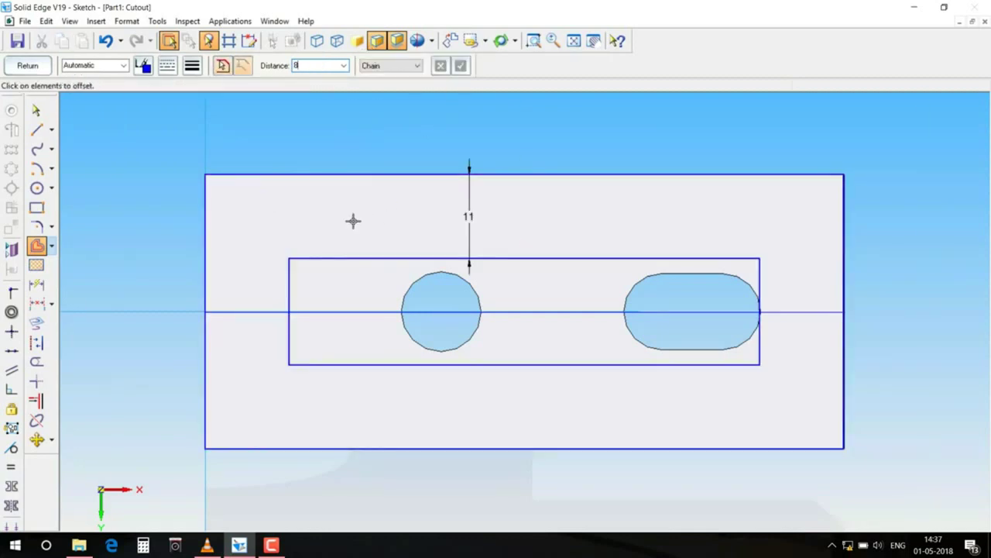
- Trim away the outer rectangle and cut the 11 mm inset rectangle 2 mm deep into the underside
click(37, 362)
drag(281, 155, 128, 312)
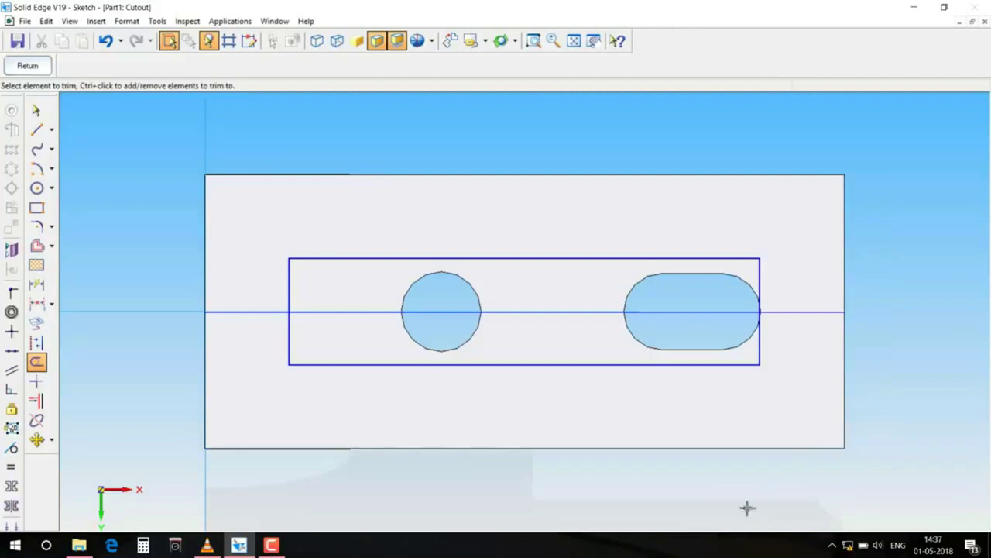
click(27, 66)
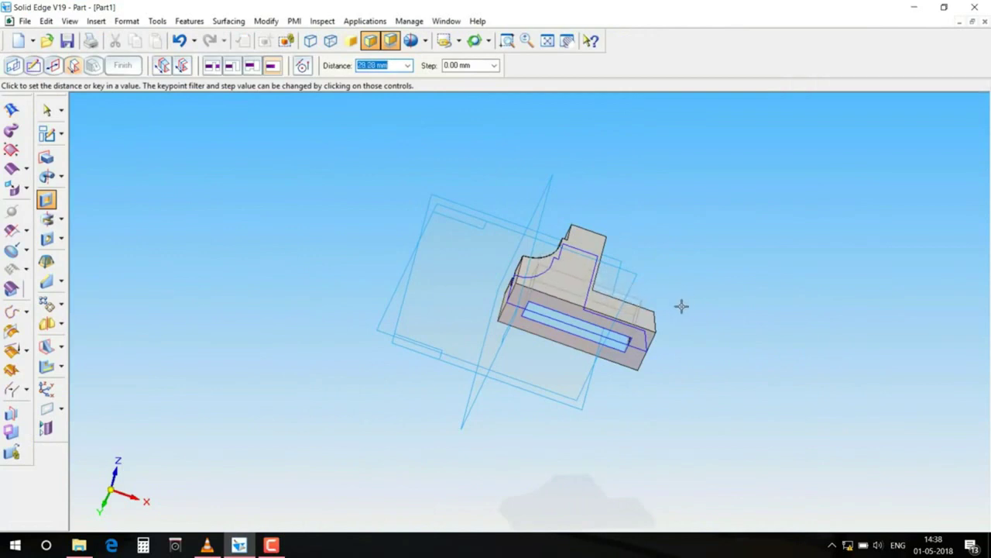
text(2)
key(Return)
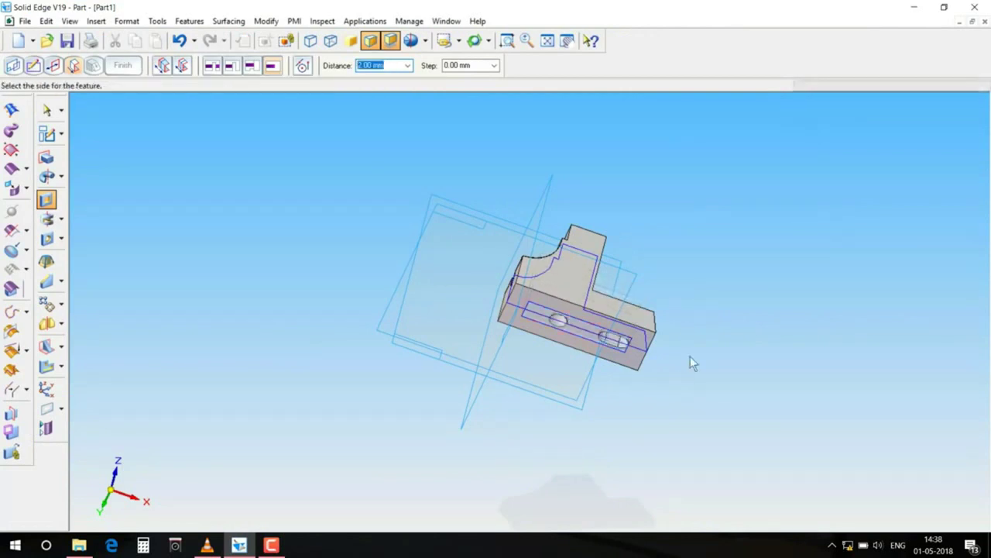
click(738, 300)
middle_drag(647, 374, 673, 303)
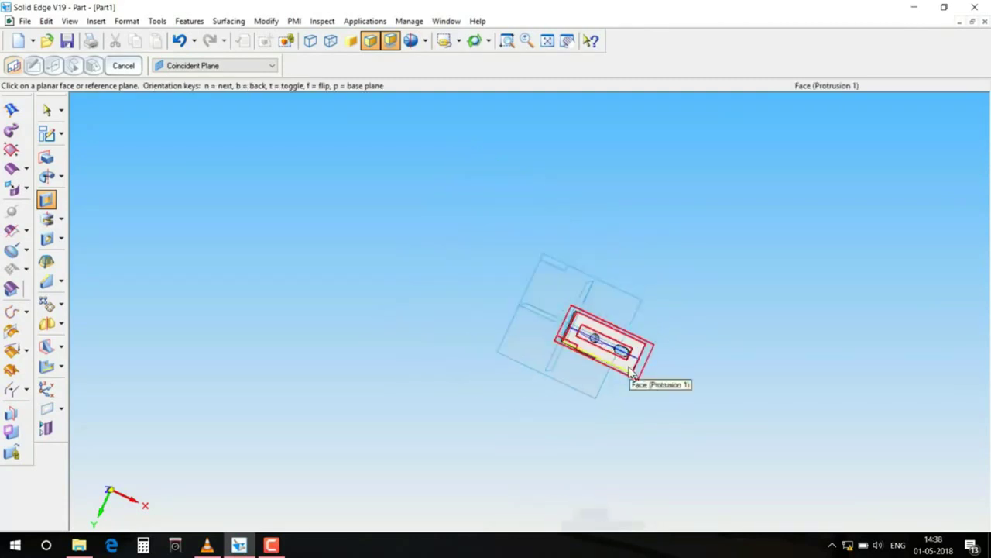
scroll(623, 387, up, 5)
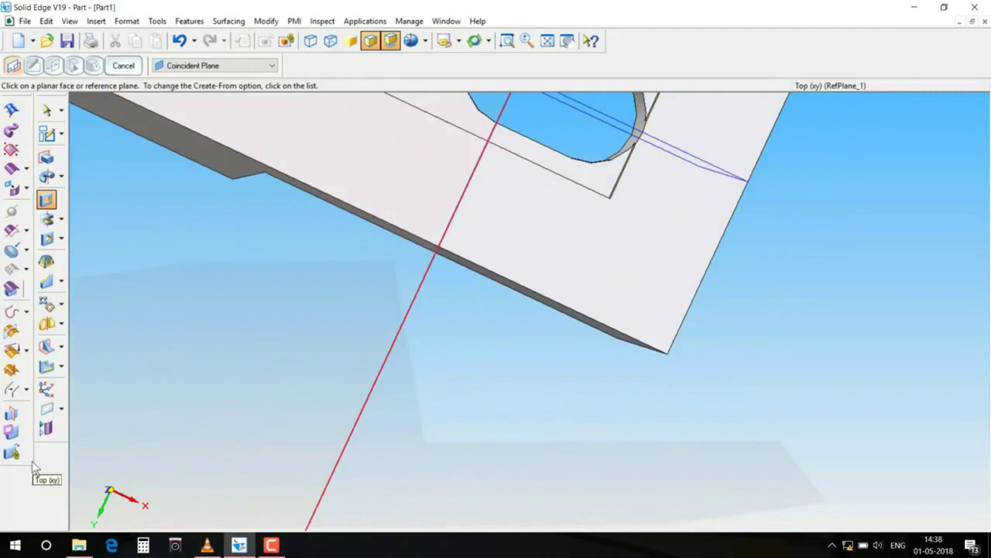
click(256, 116)
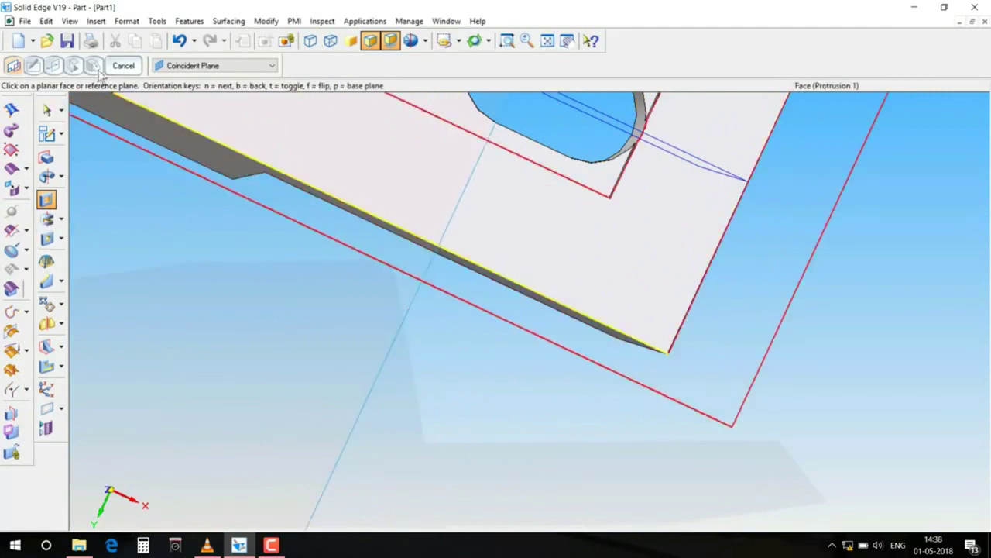
right_click(852, 95)
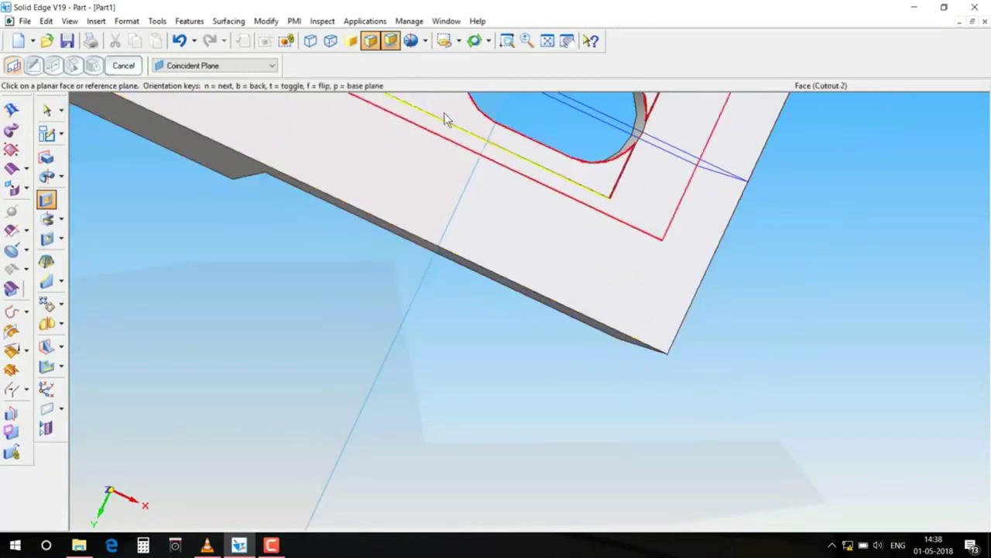
click(547, 40)
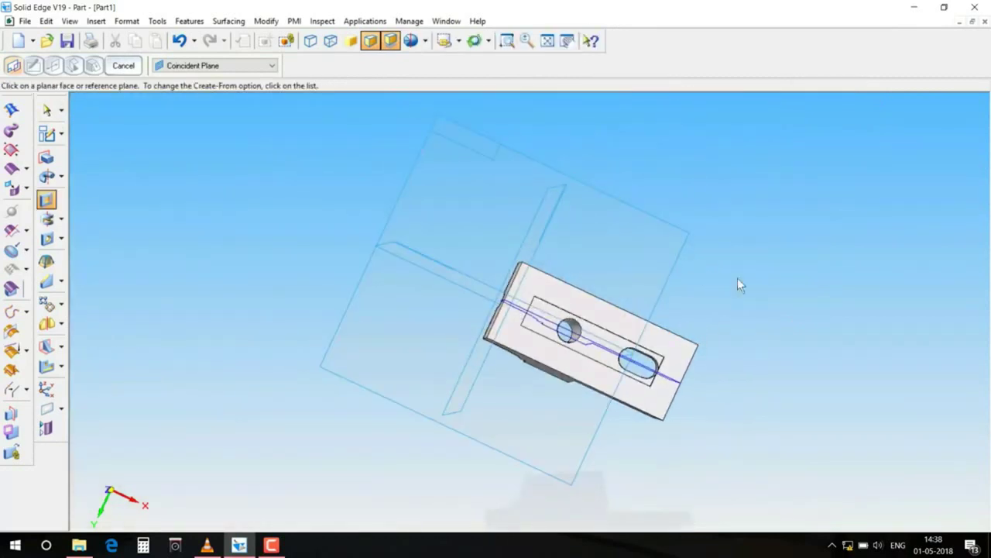
middle_drag(756, 262, 729, 284)
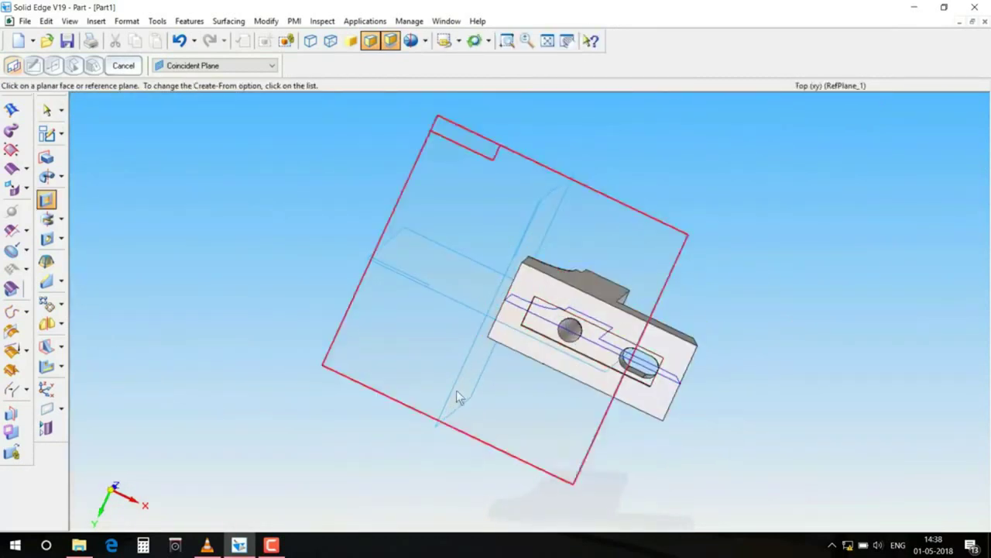
mouse_move(207, 545)
click(271, 544)
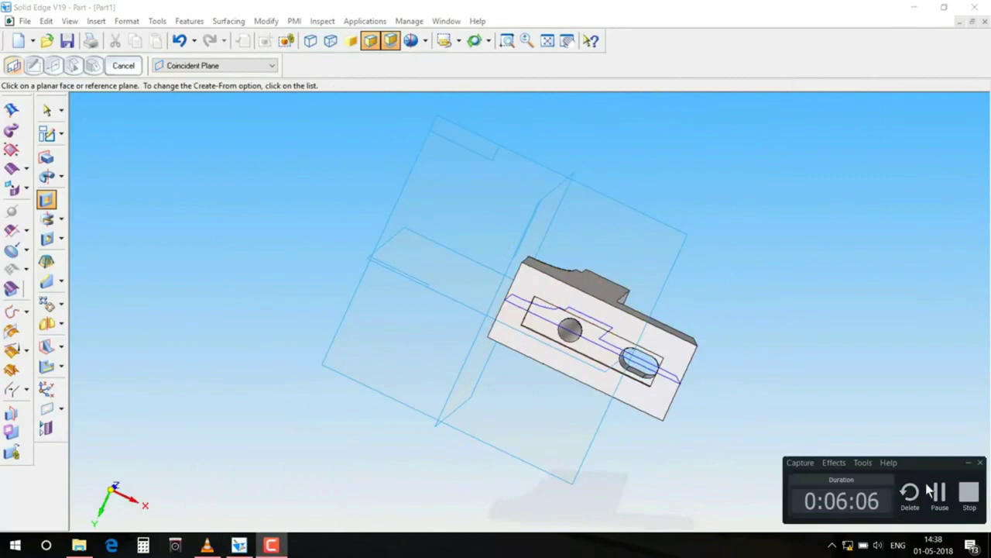
click(934, 492)
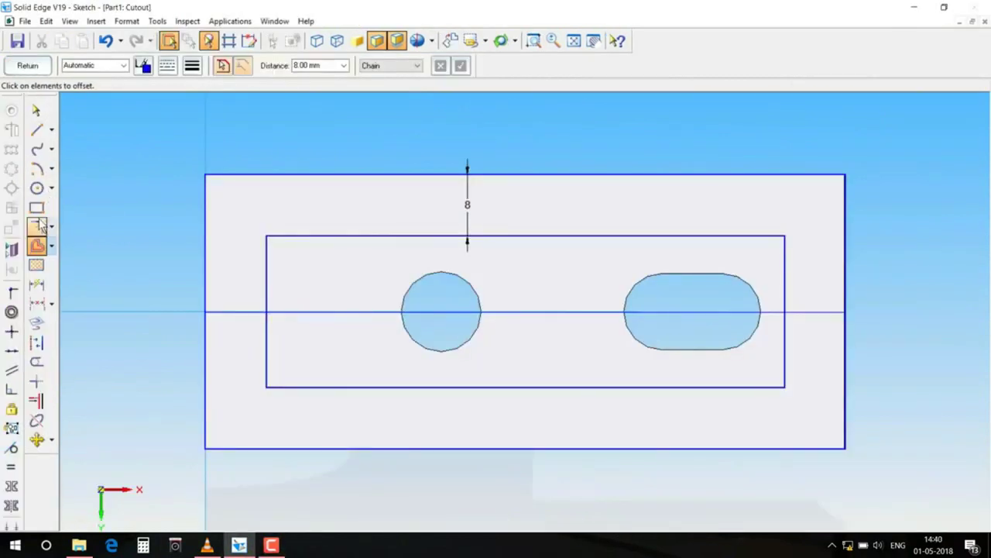
- Trim away the outer rectangle and cut the 8 mm inset rectangle 2 mm deep into the underside
click(36, 362)
drag(254, 164, 181, 220)
drag(849, 377, 802, 473)
click(28, 67)
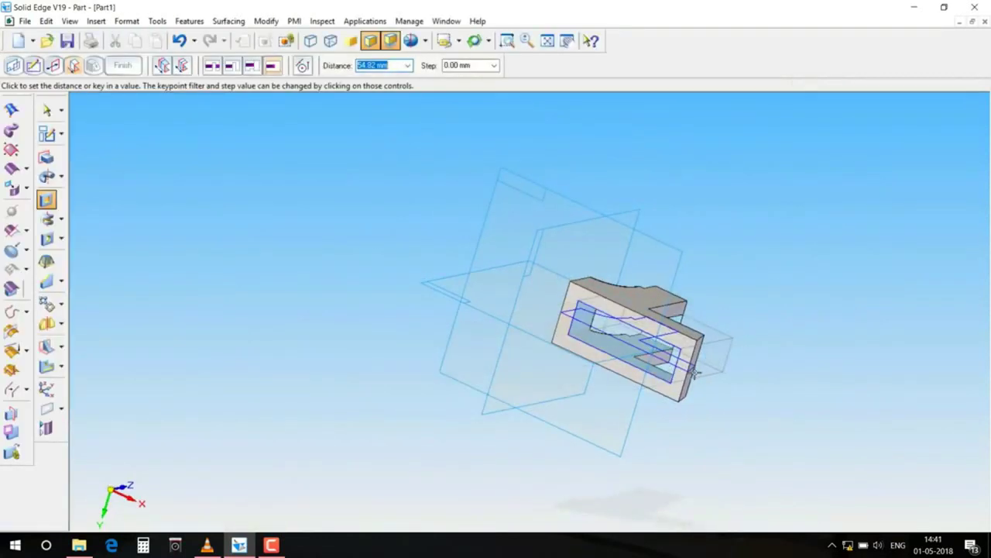
text(2)
key(Return)
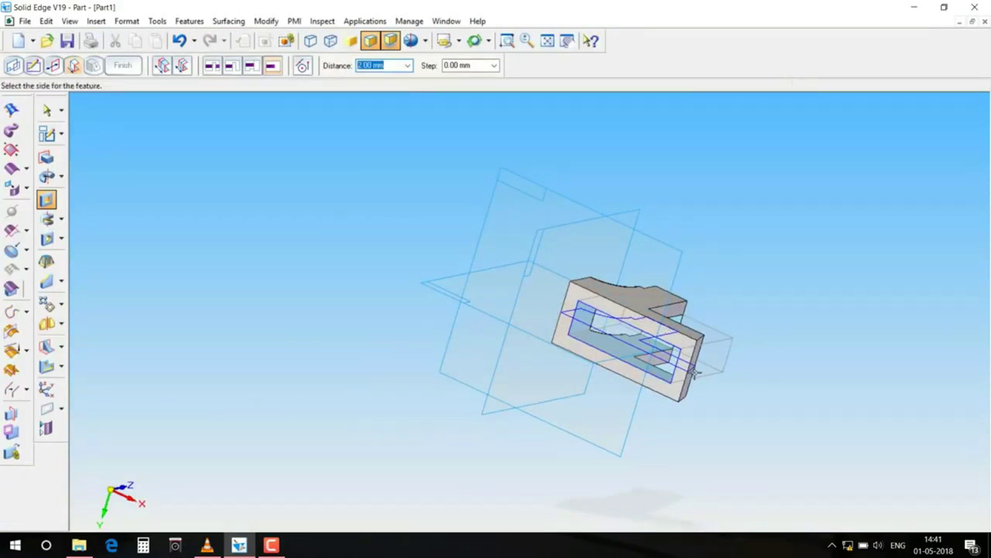
click(697, 373)
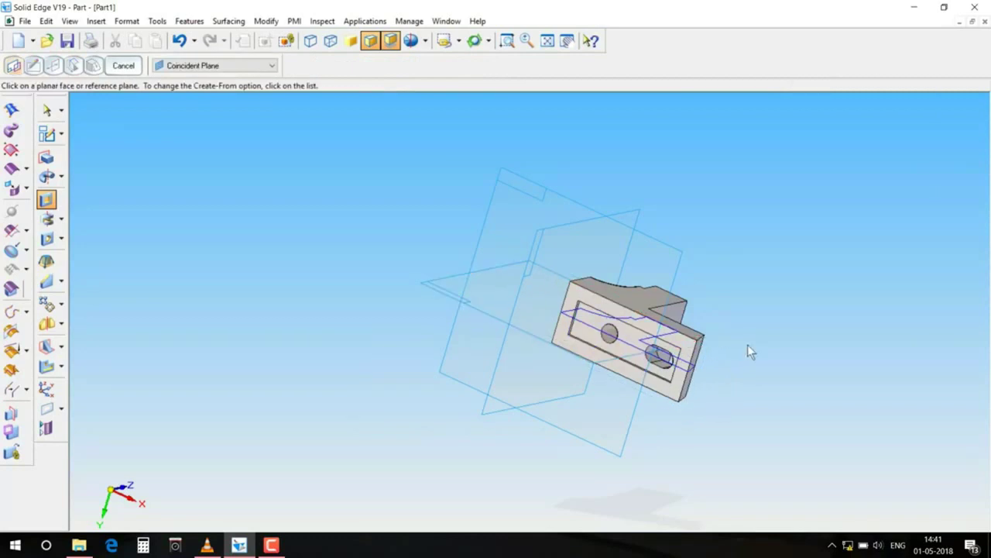
- Round the short end edge of the recess nearest the slot with a 5 mm radius
click(458, 41)
click(459, 103)
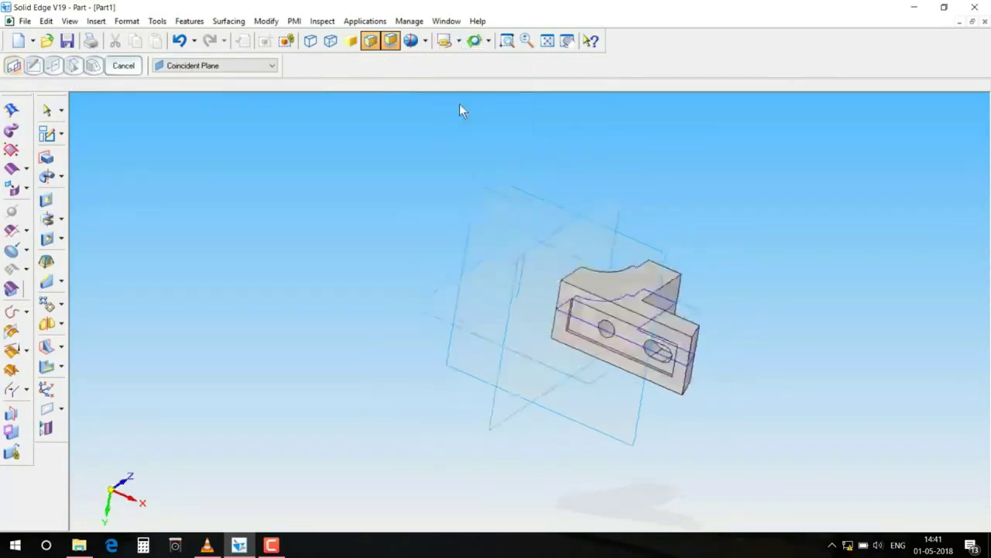
middle_drag(604, 183, 697, 302)
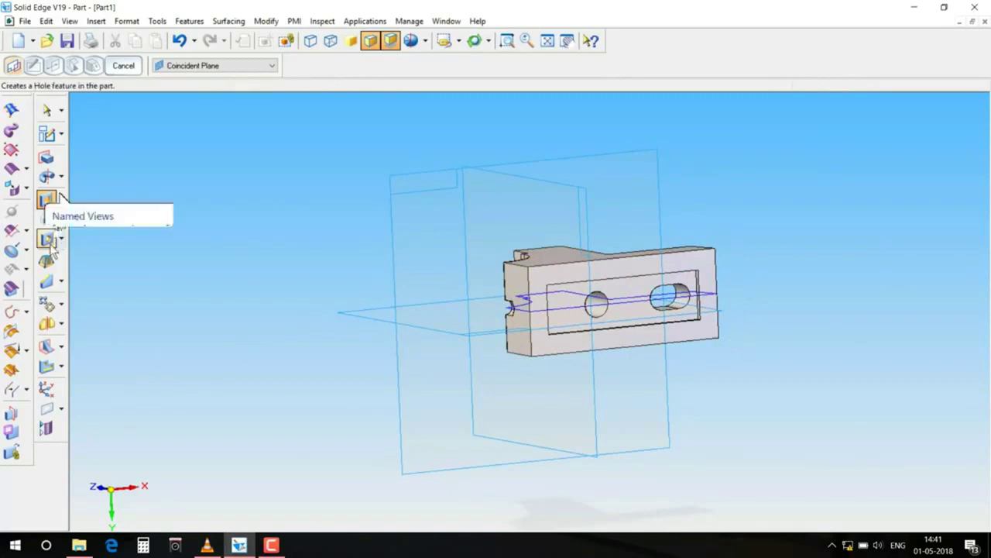
click(60, 282)
click(85, 279)
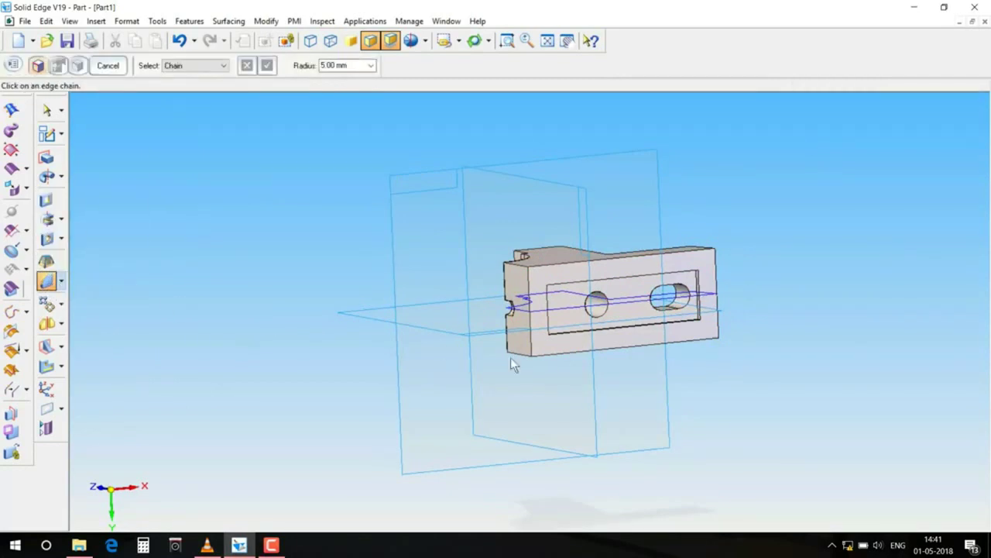
click(696, 292)
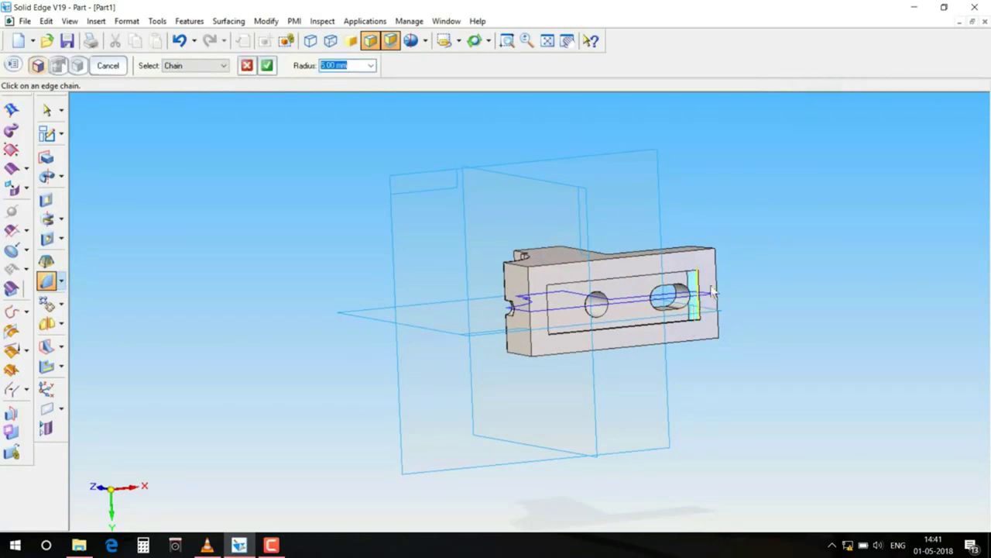
text(5)
key(Return)
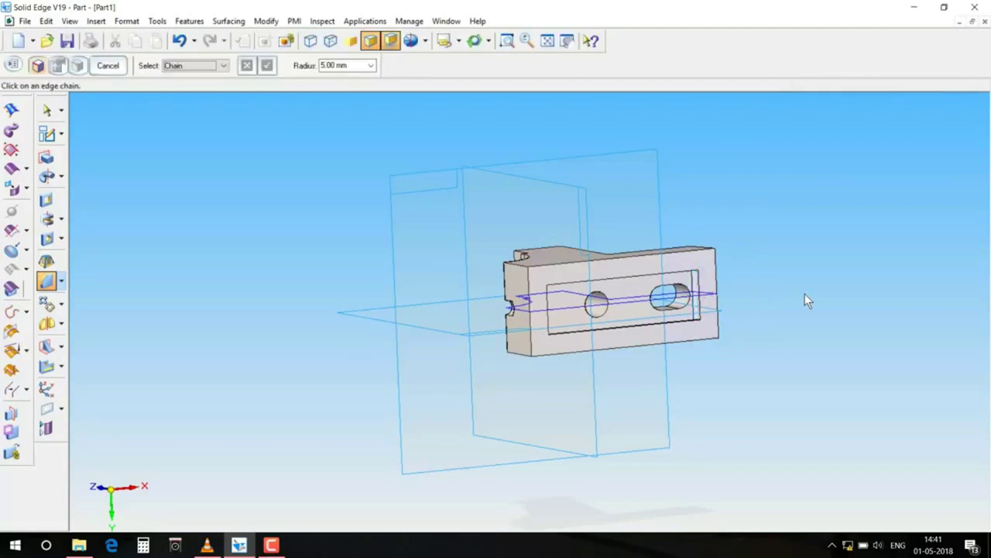
- Round the opposite short end edge of the recess, nearest the circular hole, with the same 5 mm radius
middle_drag(630, 240, 732, 335)
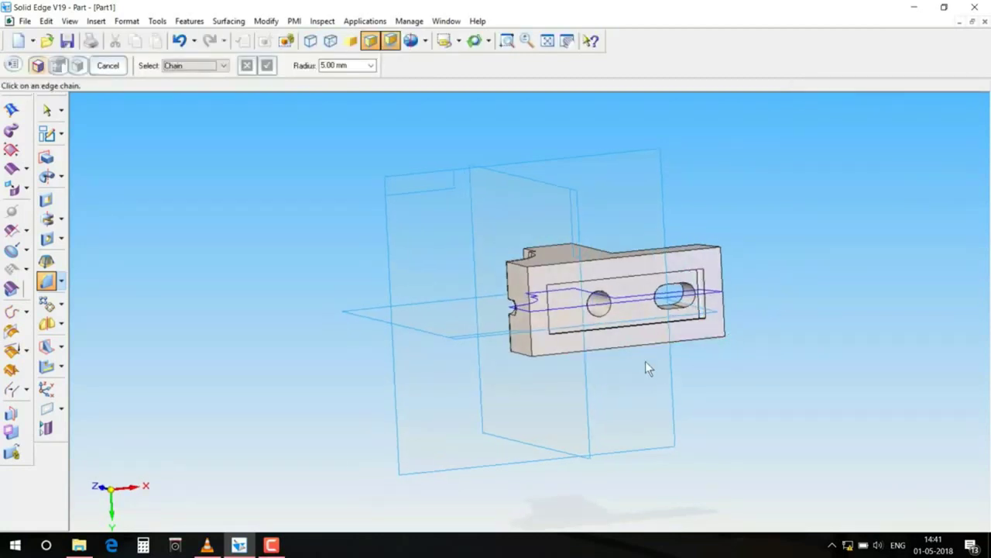
middle_drag(783, 276, 589, 236)
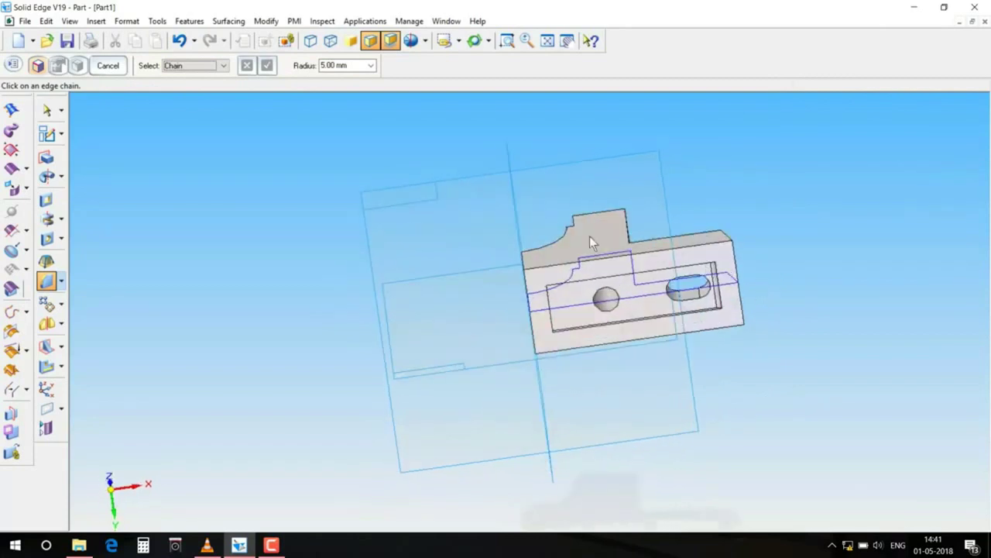
middle_drag(886, 360, 841, 382)
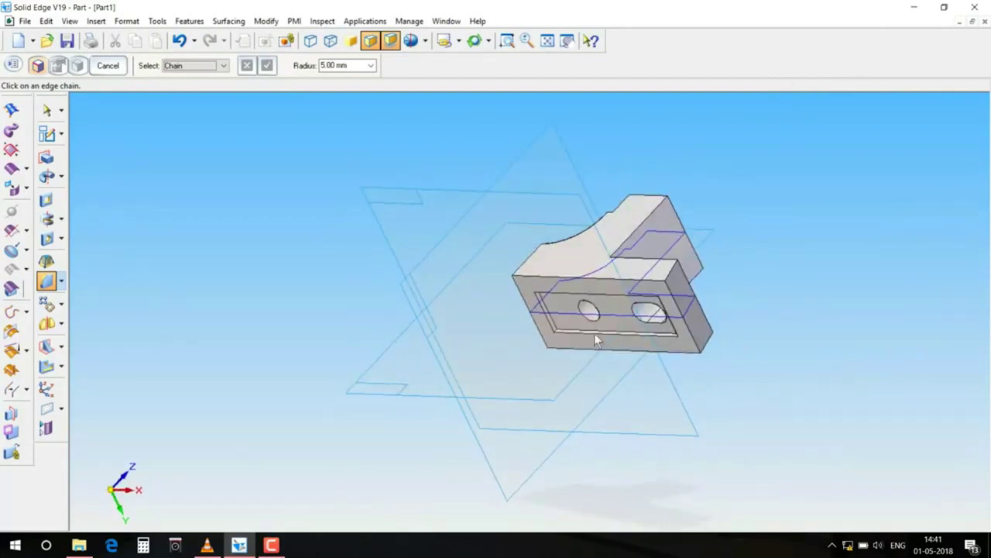
click(551, 318)
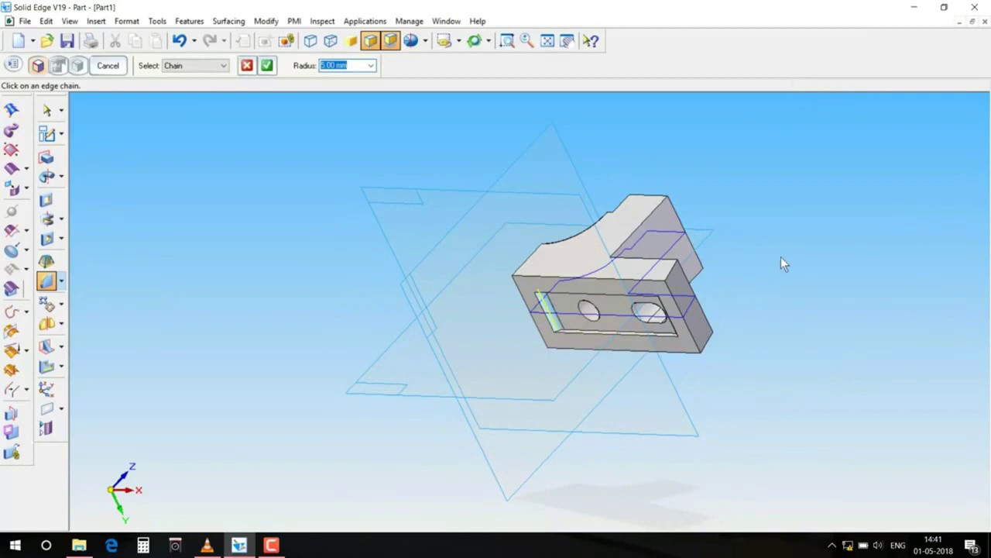
key(Return)
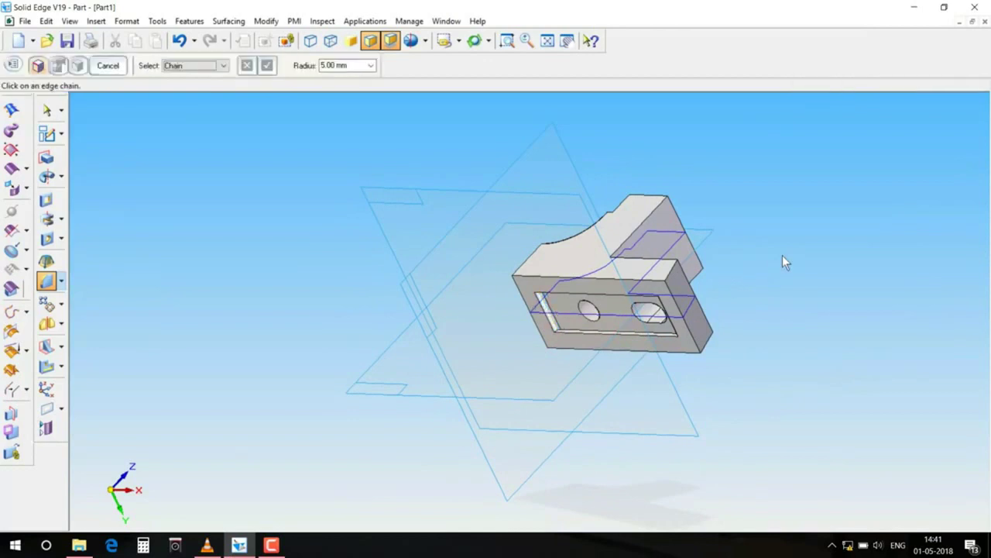
- Start a new cutout sketch on the underside plane and draw a 20 by 20 mm square between the hole and the slot
middle_drag(767, 285, 672, 203)
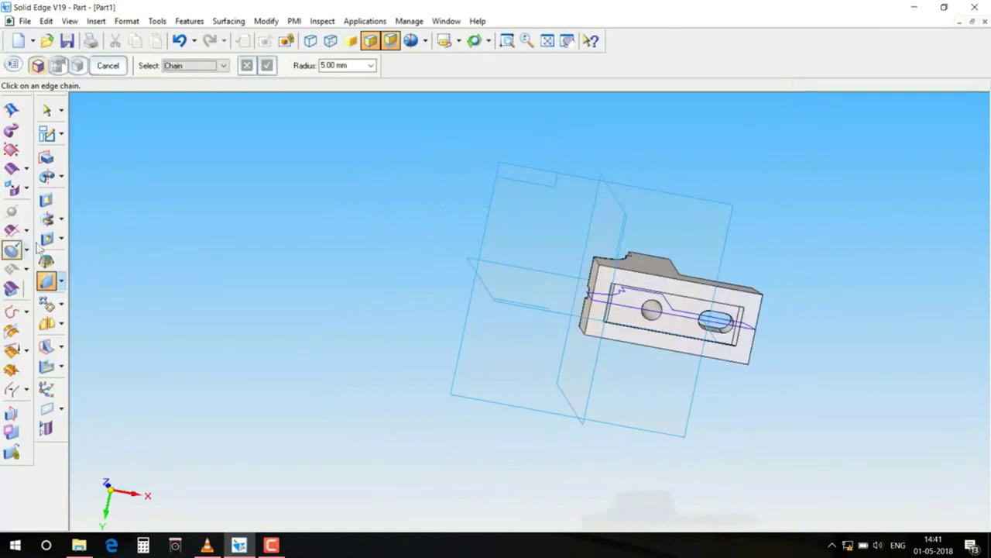
click(45, 200)
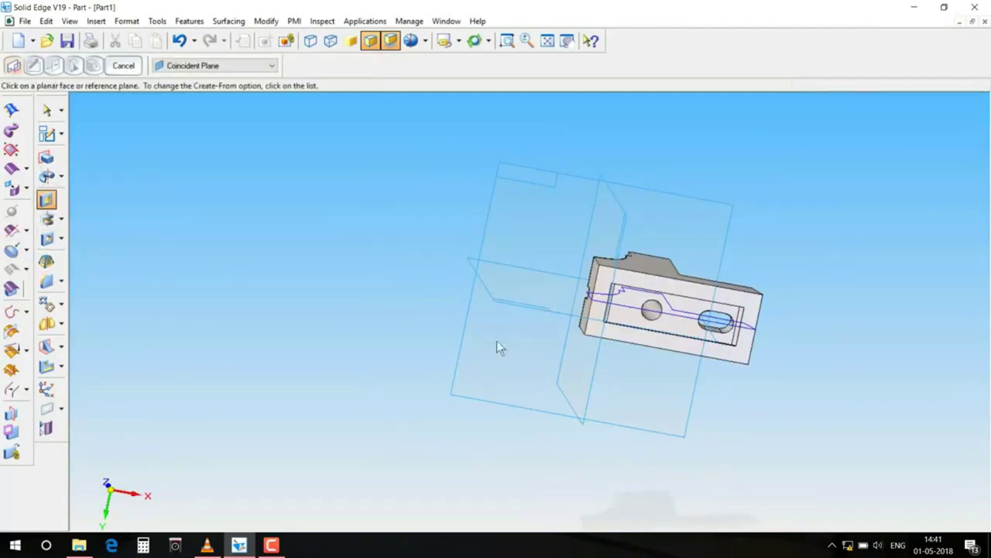
click(537, 246)
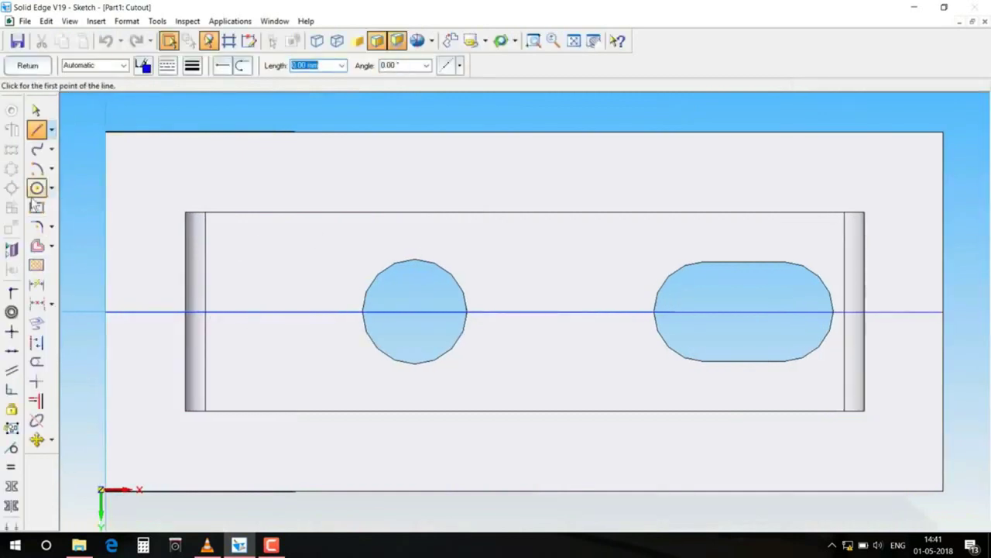
click(37, 208)
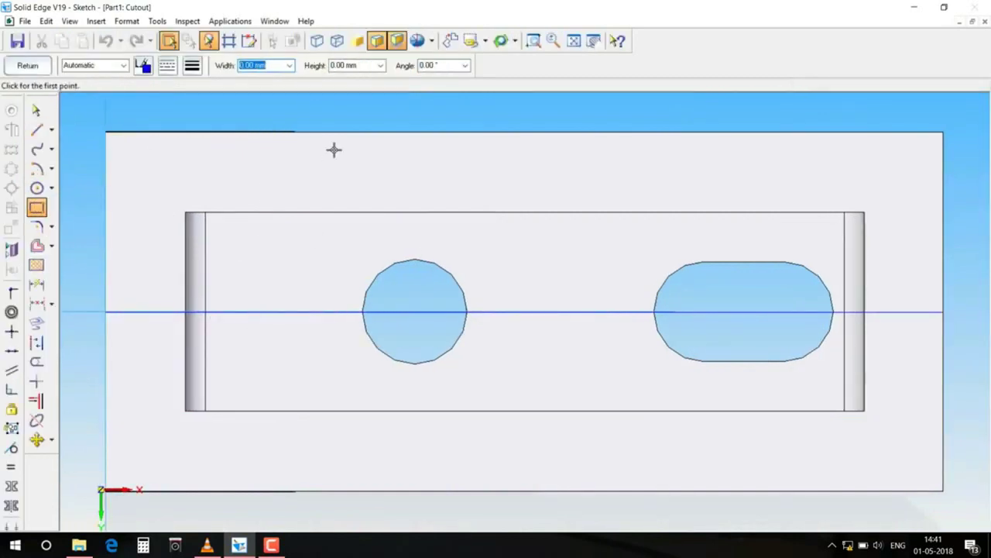
text(20)
key(Tab)
text(20)
key(Tab)
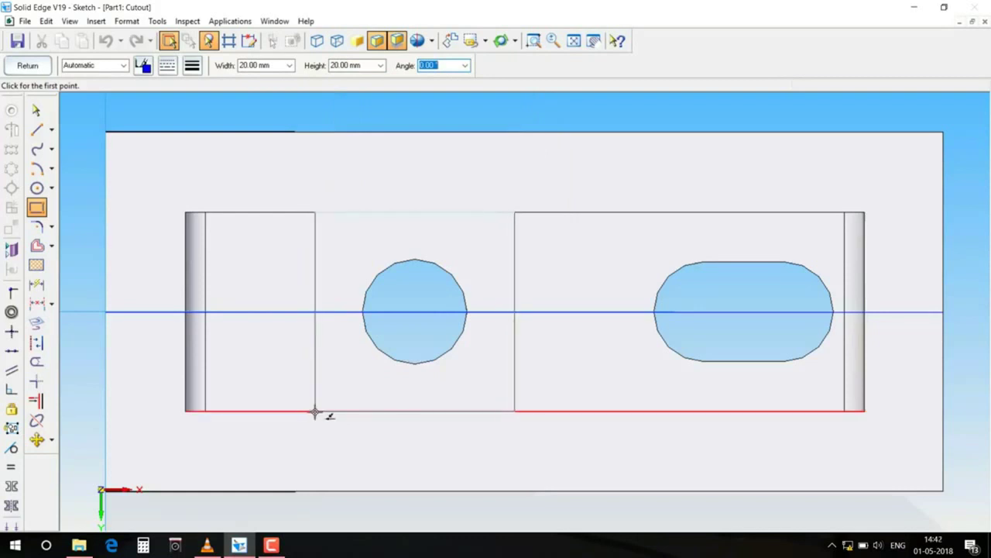
click(480, 297)
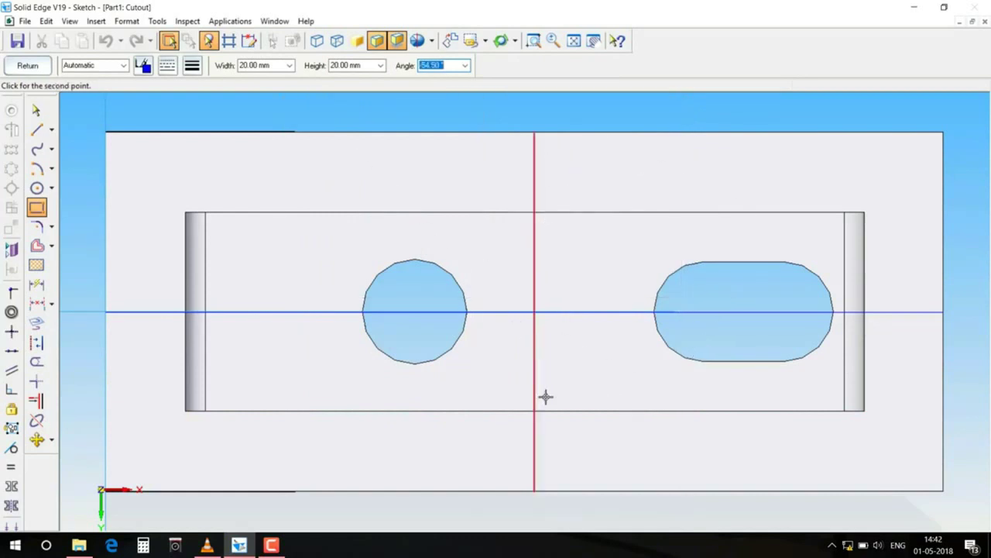
click(482, 424)
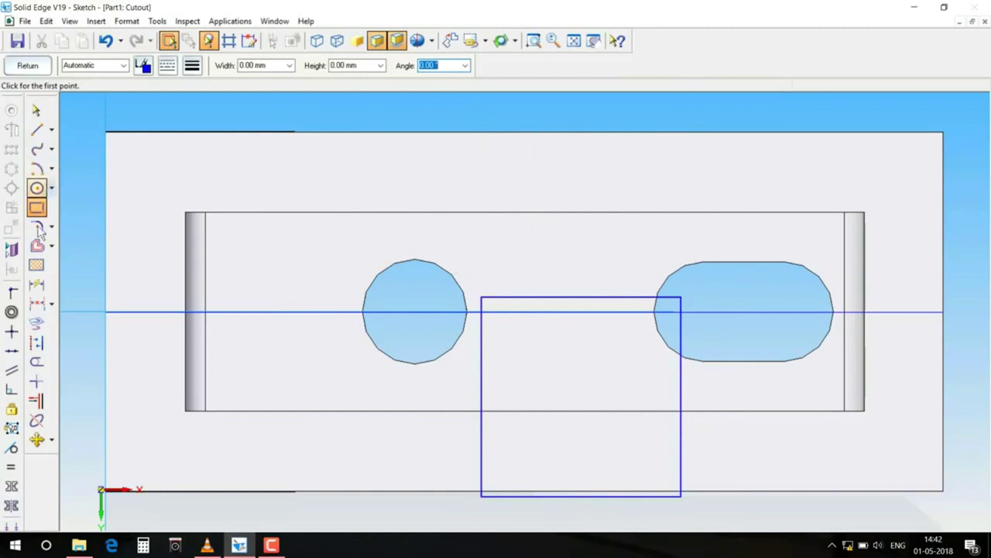
- Copy the 20 mm square by its centre onto the centre of the circular hole
click(36, 439)
drag(387, 224, 742, 518)
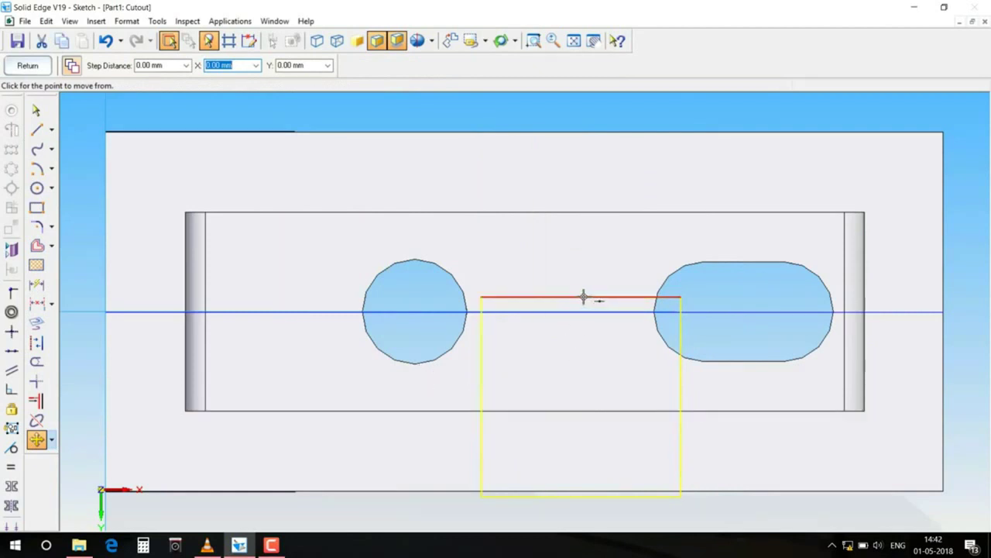
click(581, 397)
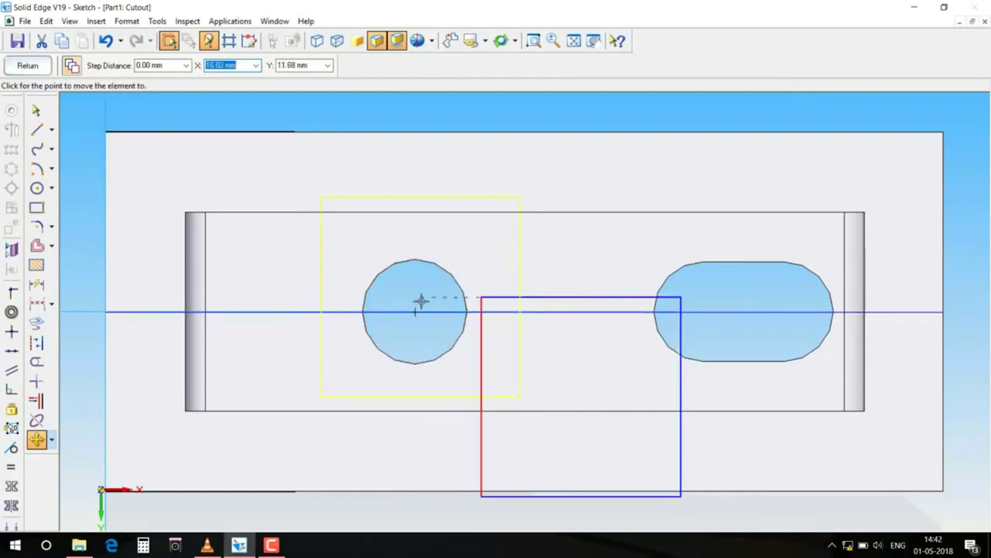
click(416, 312)
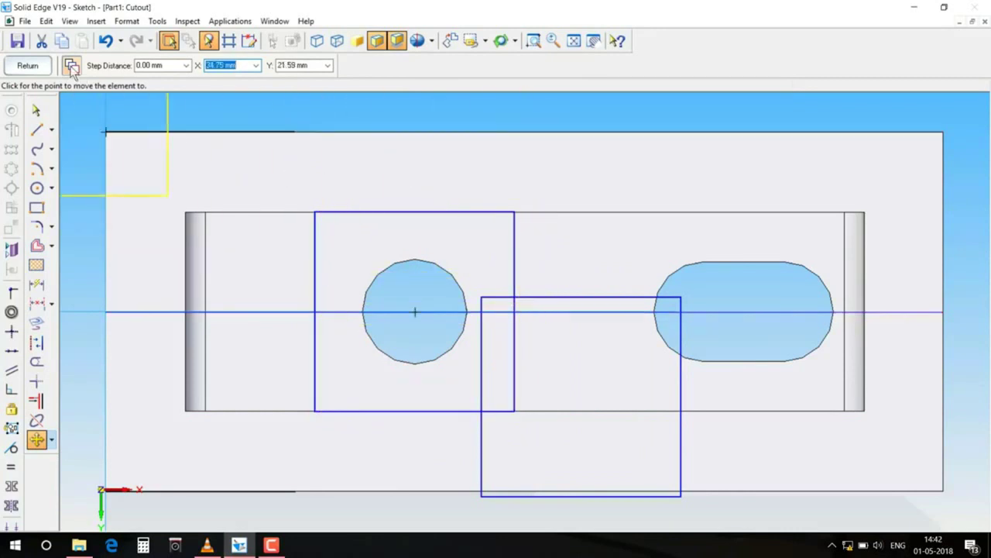
- Trim away the original off-centre square, leaving only the copy around the circular hole
click(37, 362)
drag(500, 292, 480, 314)
mouse_move(585, 283)
mouse_down()
mouse_move(660, 474)
mouse_move(682, 494)
mouse_up()
drag(624, 467, 414, 472)
drag(499, 466, 544, 516)
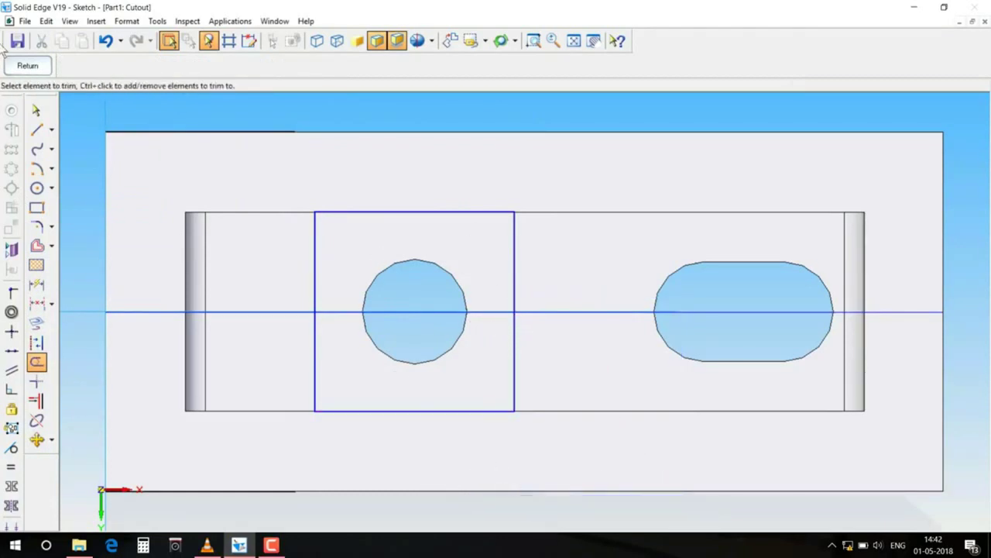
- Cut the 20 mm square profile around the circular hole 7 mm deep into the body from the underside
click(28, 66)
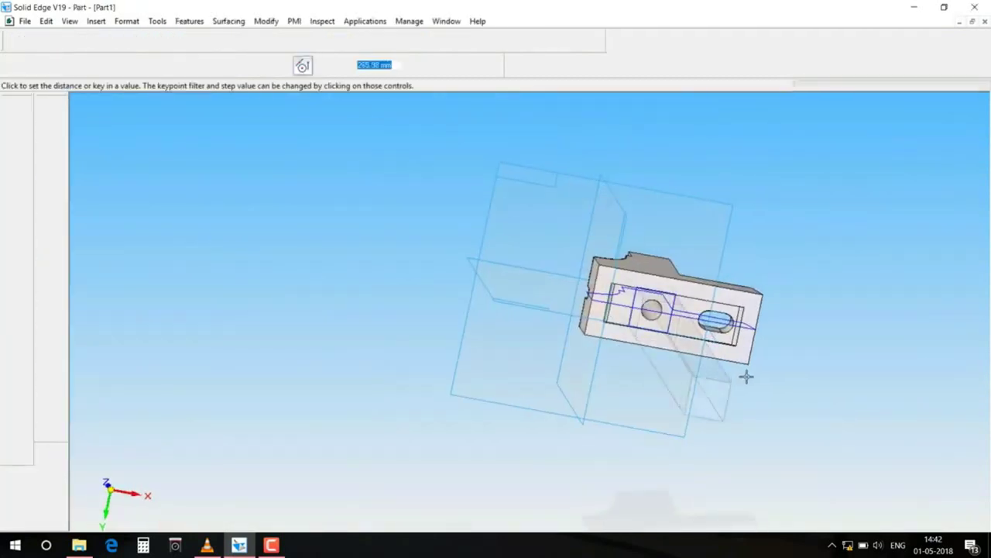
text(7)
key(Return)
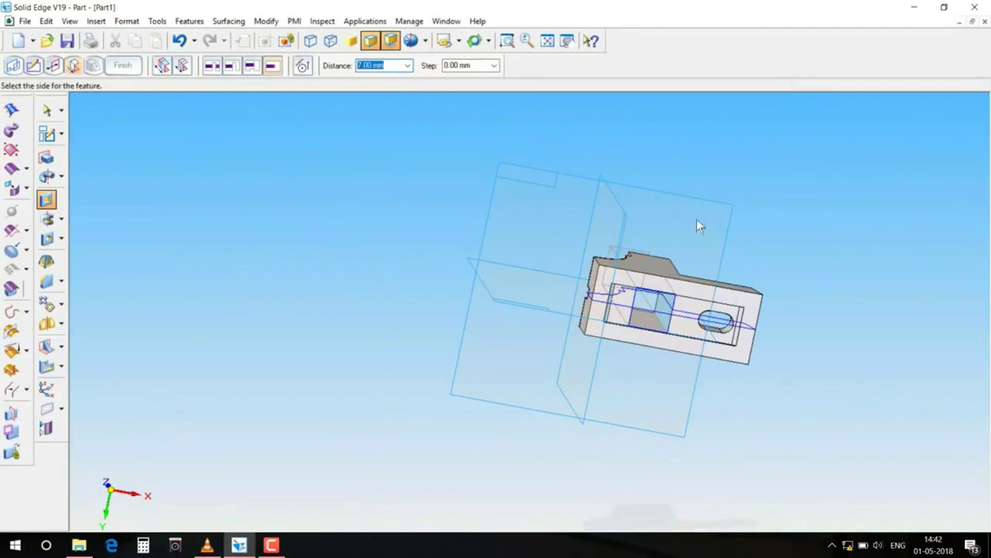
click(654, 119)
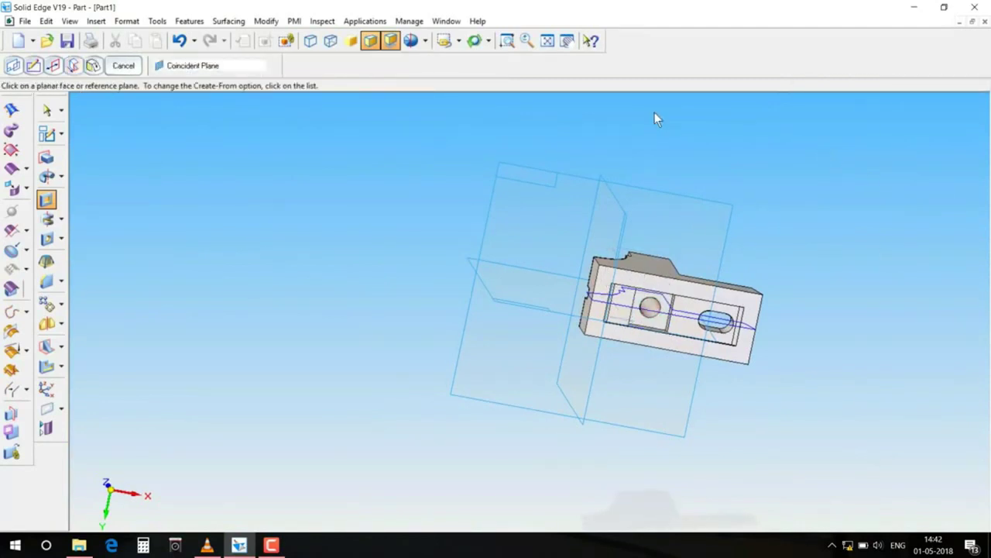
- Mirror the whole body about the vertical YZ reference plane at its curved-recess end and save the part
middle_drag(824, 181, 766, 368)
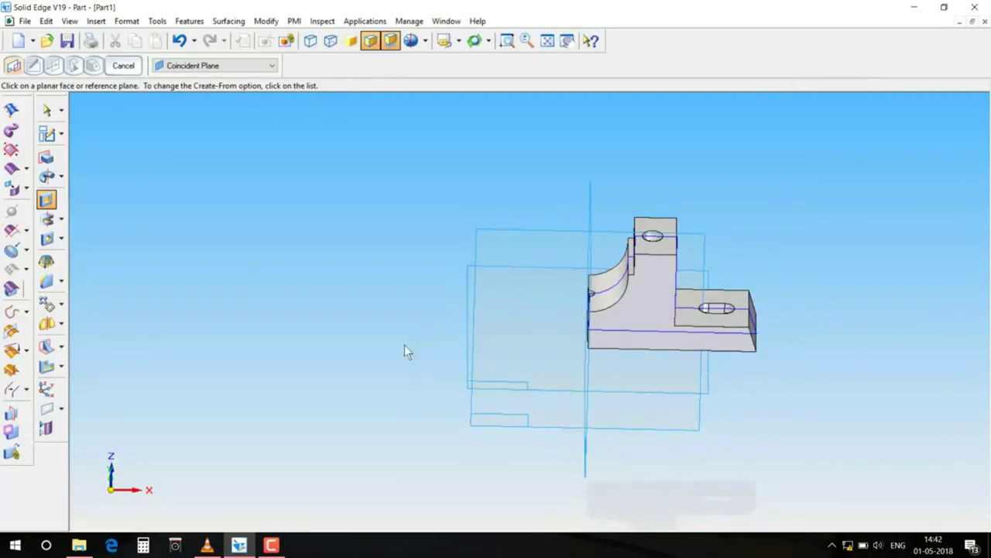
mouse_move(234, 548)
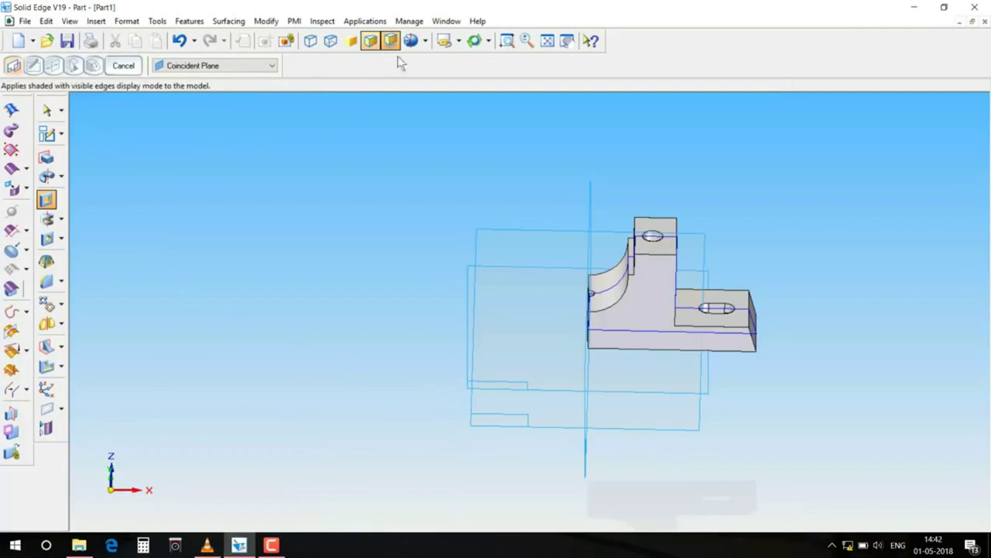
click(59, 324)
click(101, 338)
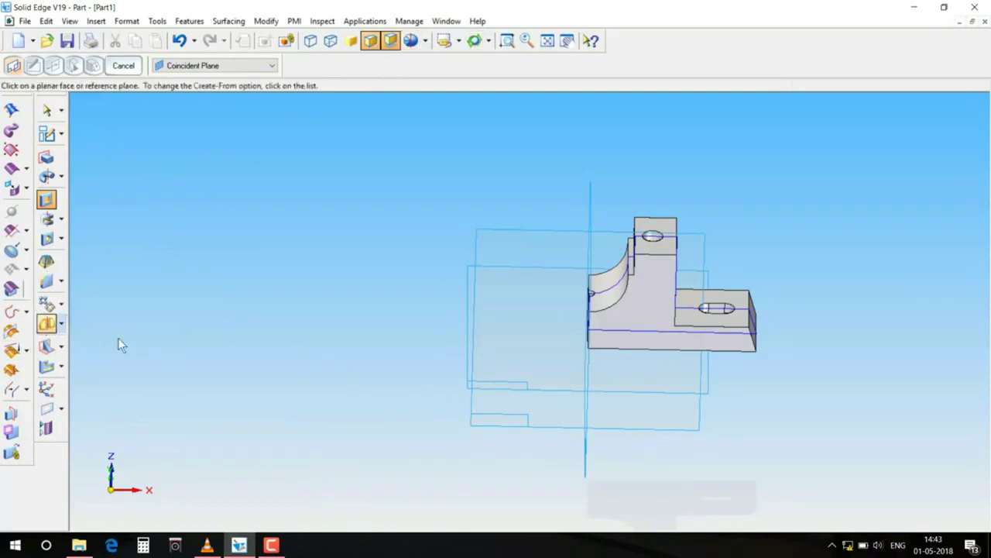
click(655, 257)
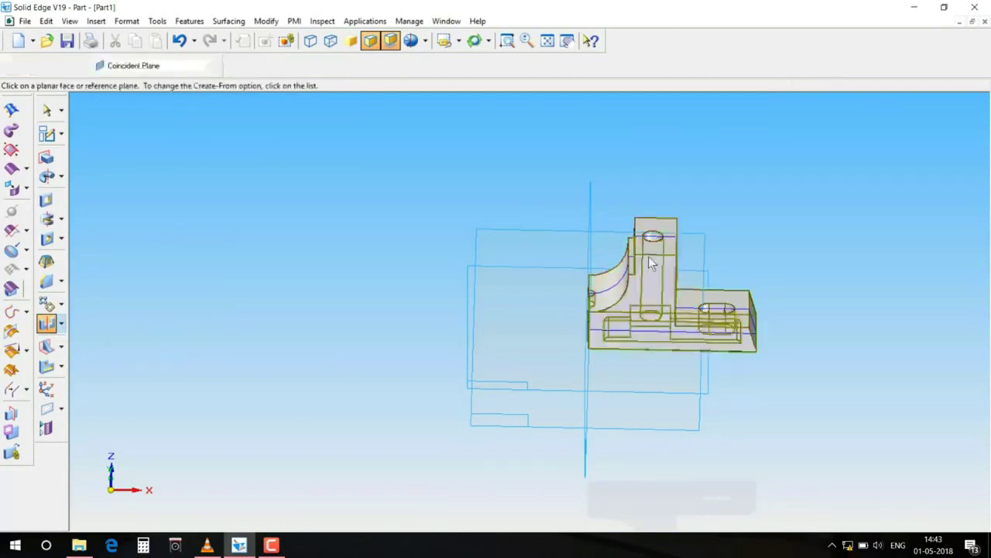
click(591, 205)
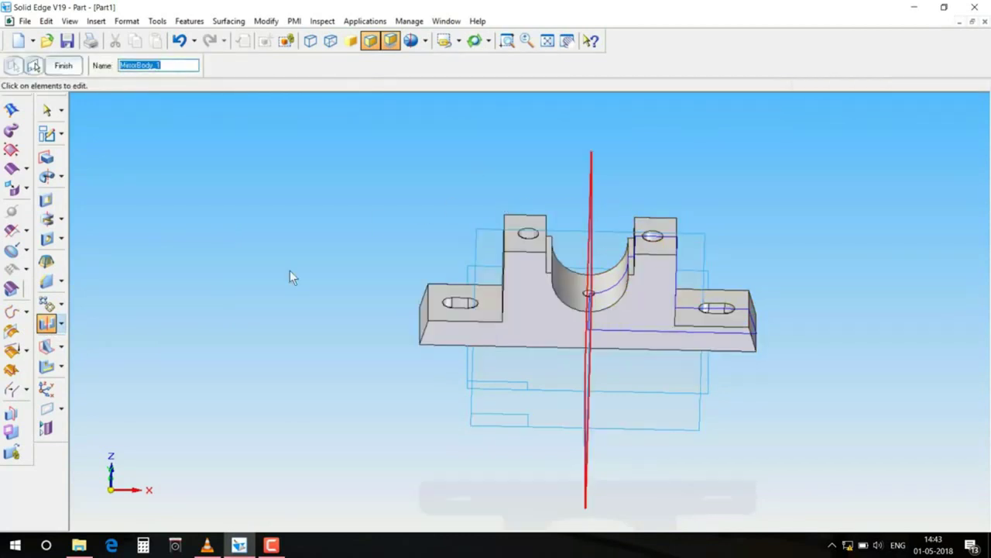
key(Return)
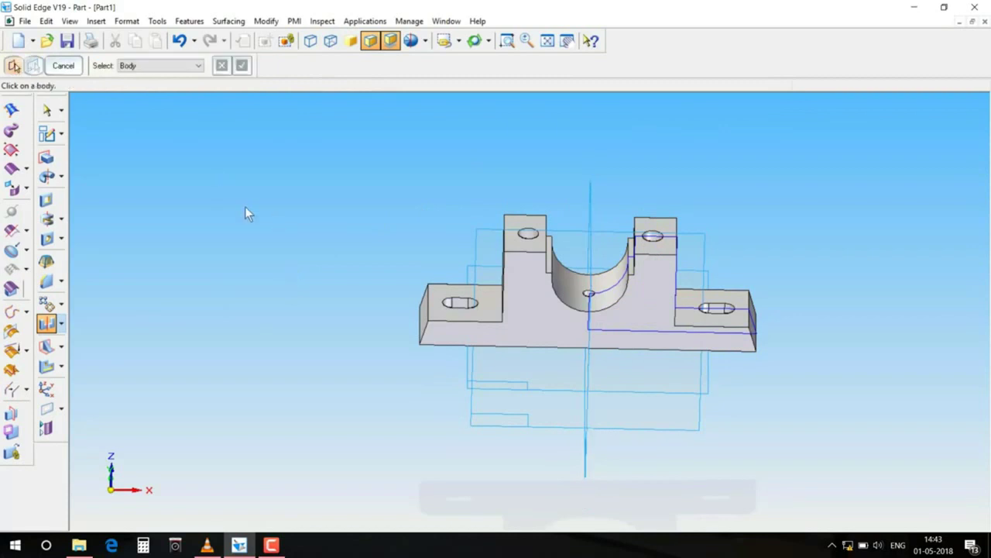
click(25, 21)
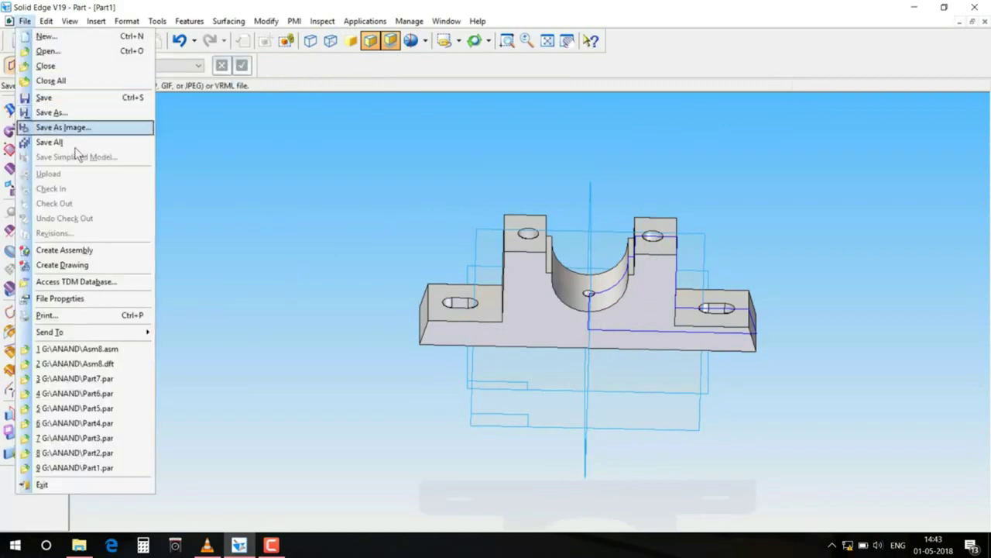
click(67, 97)
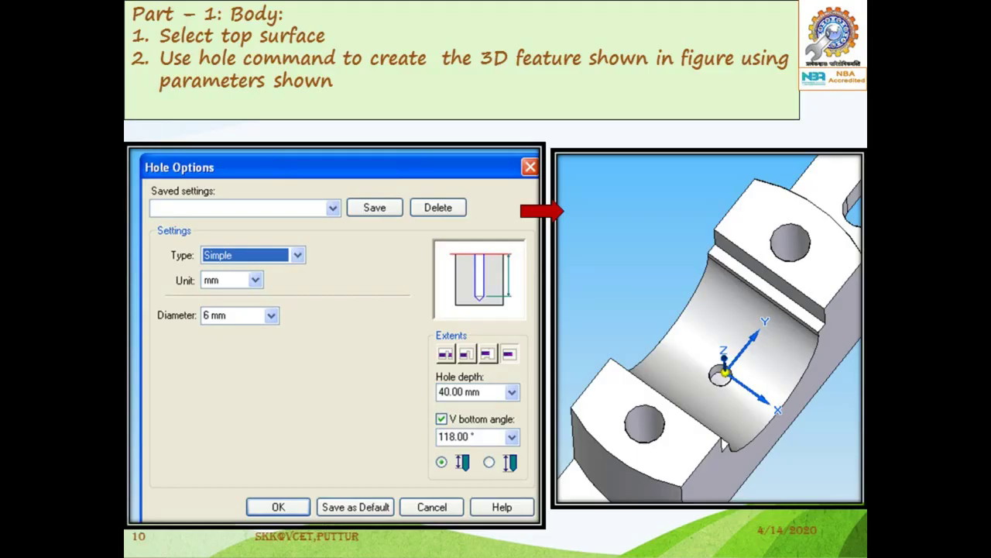
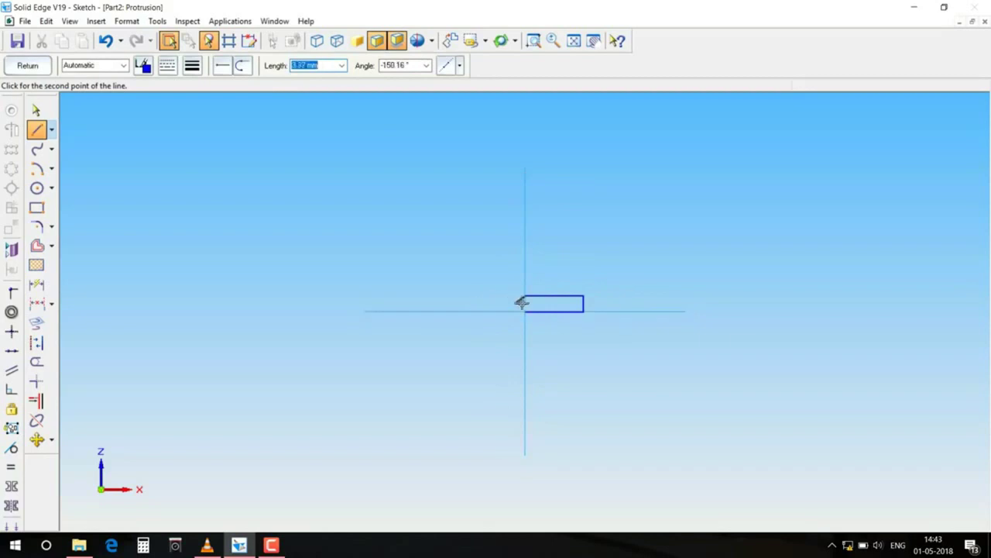
- Close the small rectangle at the origin and draw a 19 mm radius arc centred on the origin, from the vertical axis into the rectangle
click(525, 312)
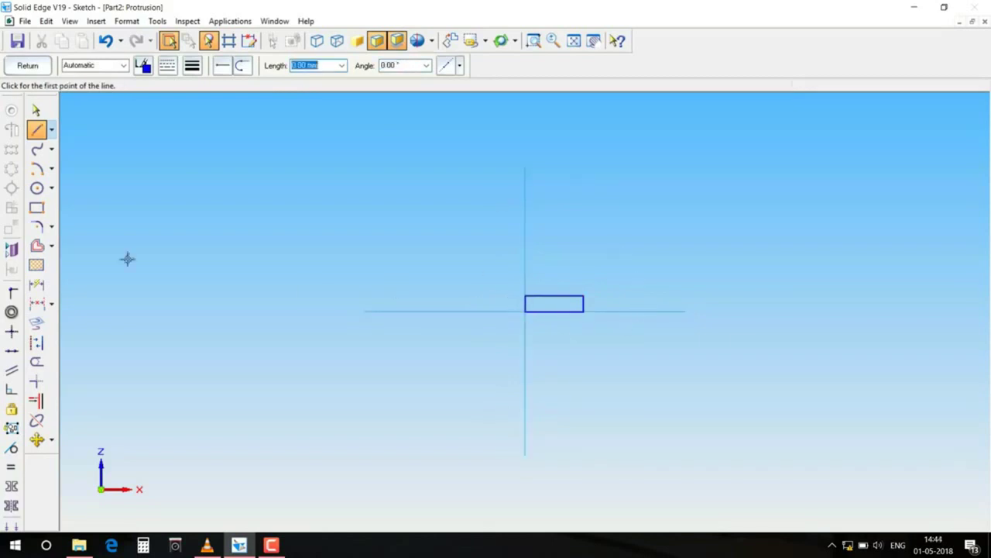
click(37, 168)
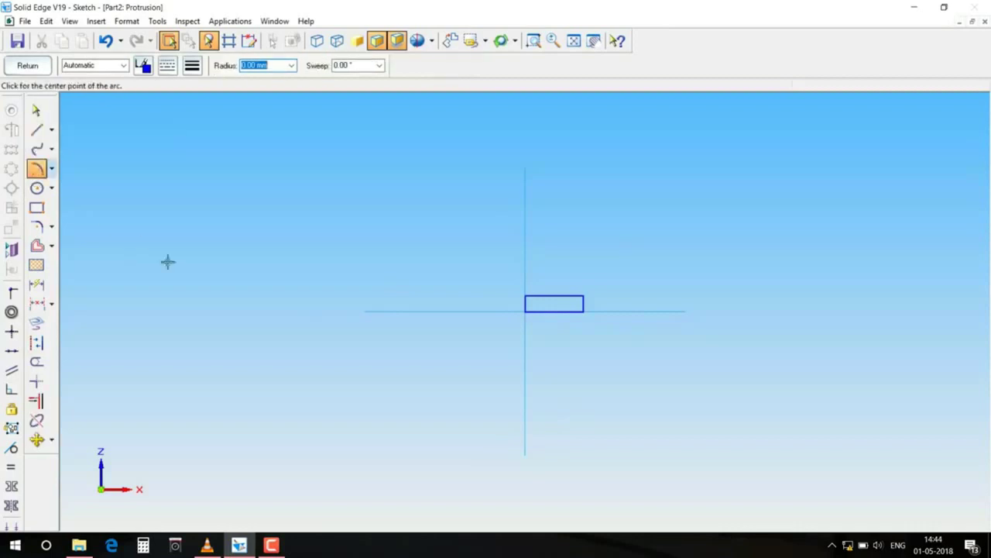
click(525, 311)
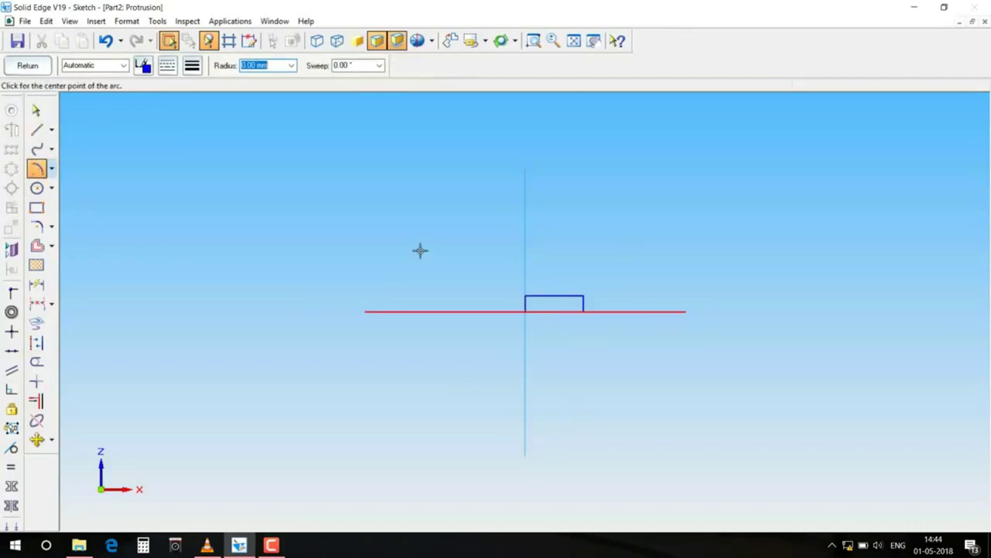
text(15)
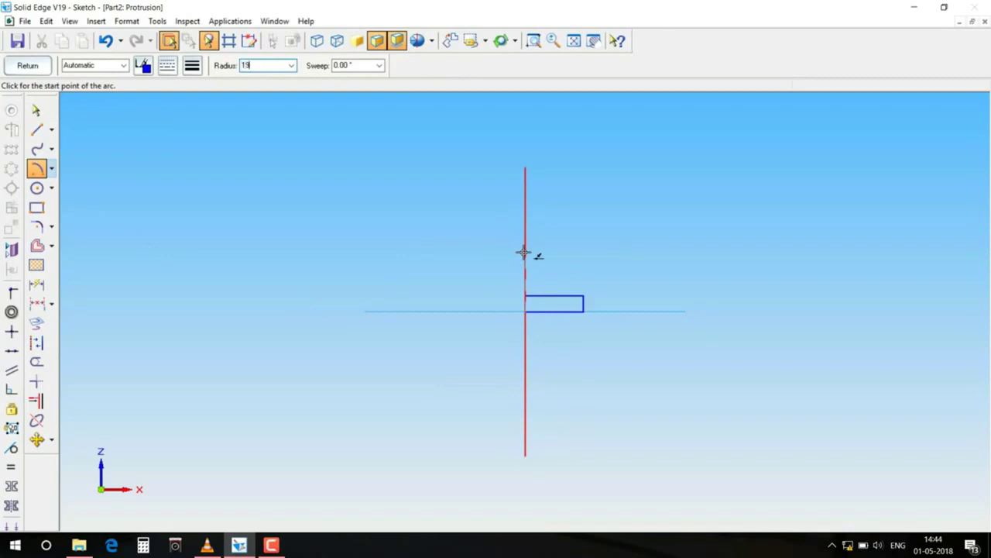
key(Tab)
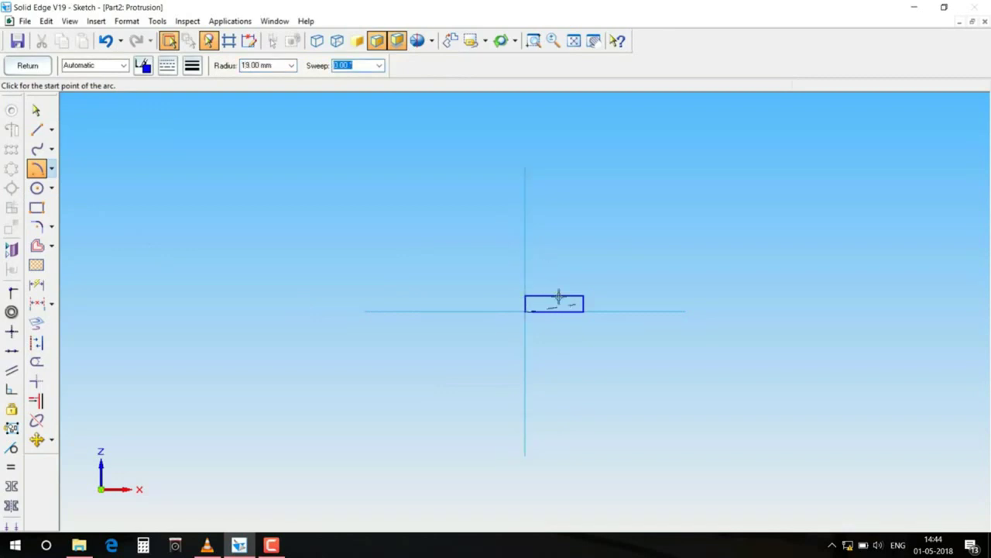
click(526, 261)
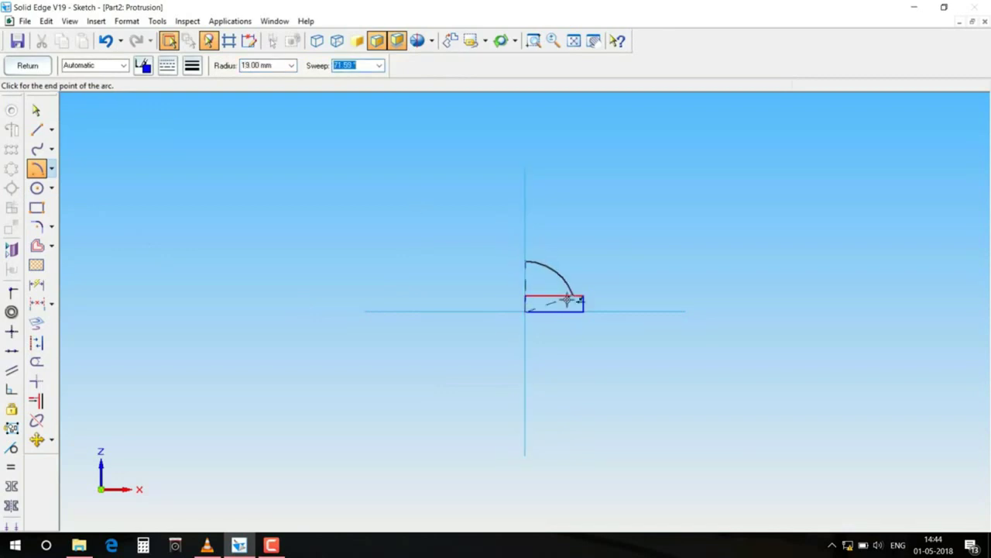
click(576, 299)
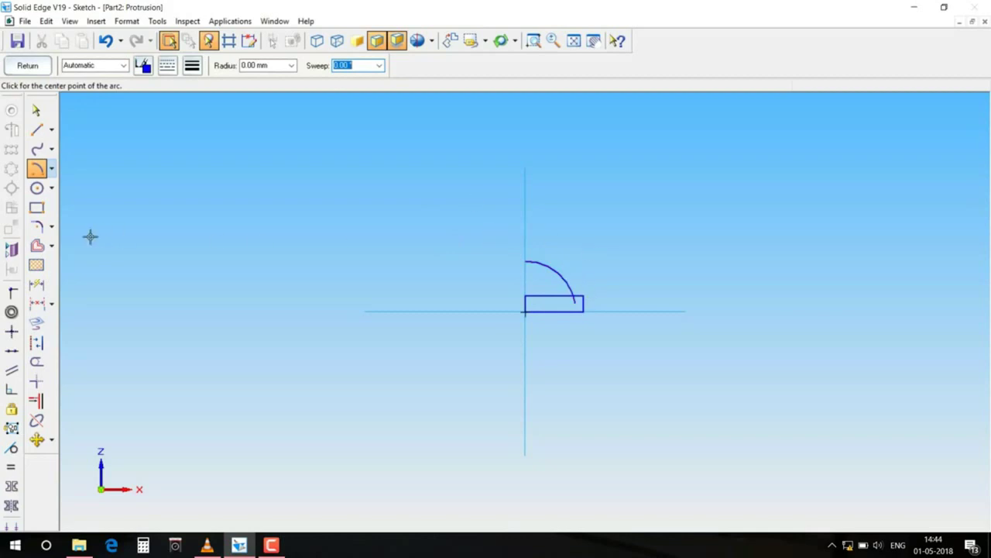
- Trim the arc's end and the rectangle, leaving the arc and the short top segment running outward from it
click(37, 361)
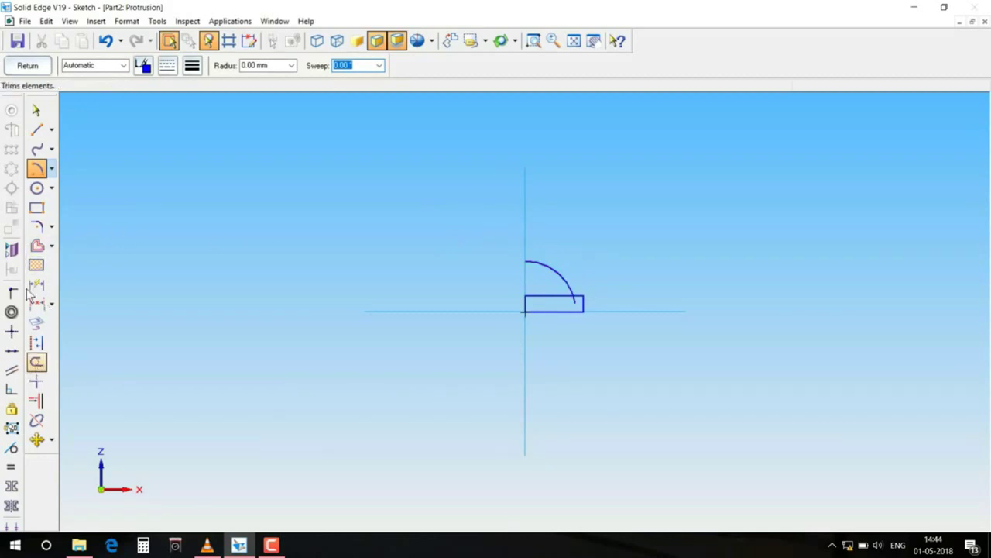
mouse_move(570, 302)
mouse_down()
mouse_move(457, 240)
mouse_move(511, 267)
mouse_up()
click(562, 289)
mouse_move(558, 290)
mouse_down()
mouse_move(553, 307)
mouse_move(494, 297)
mouse_up()
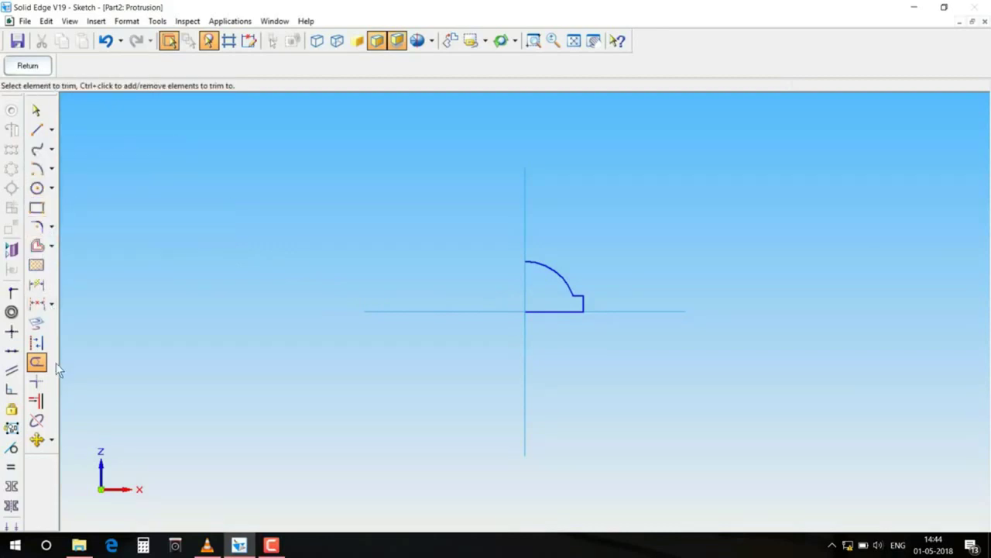
mouse_move(548, 300)
mouse_down()
mouse_move(470, 281)
mouse_move(582, 302)
mouse_up()
- From the short segment's outer end, draw a 12 mm line upward and a horizontal line outward to about 43 mm from the vertical axis
click(36, 129)
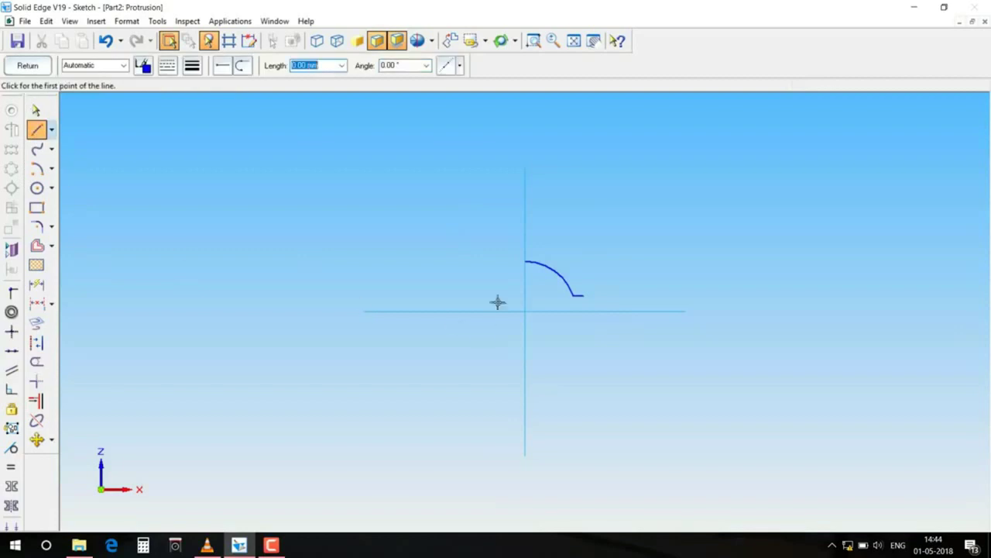
click(583, 295)
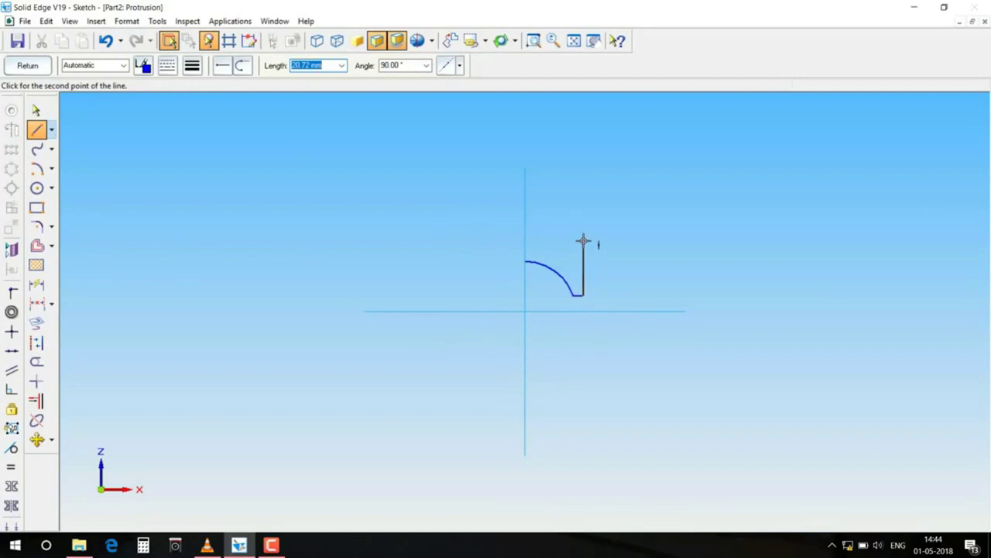
text(1.)
text(2)
key(Tab)
click(582, 241)
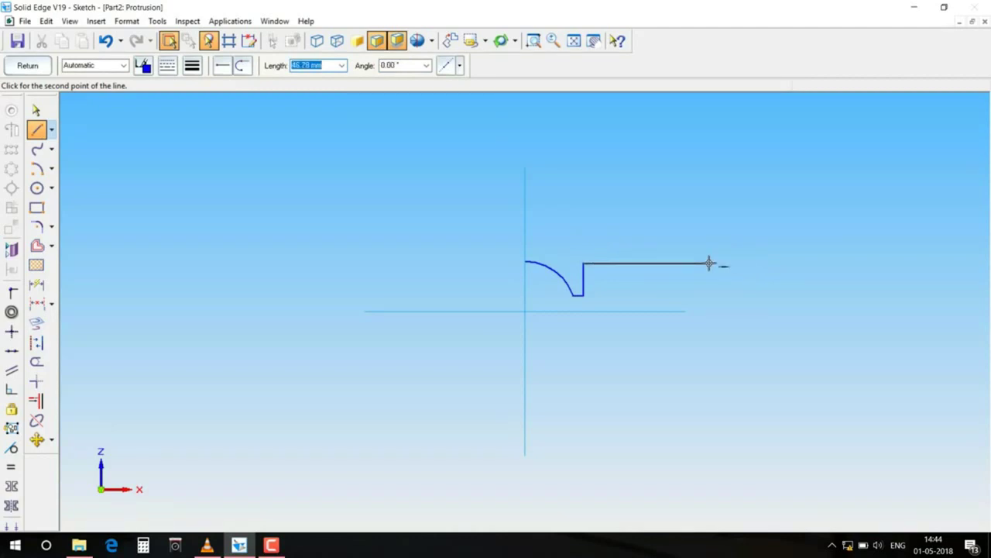
text(25)
key(Tab)
click(708, 264)
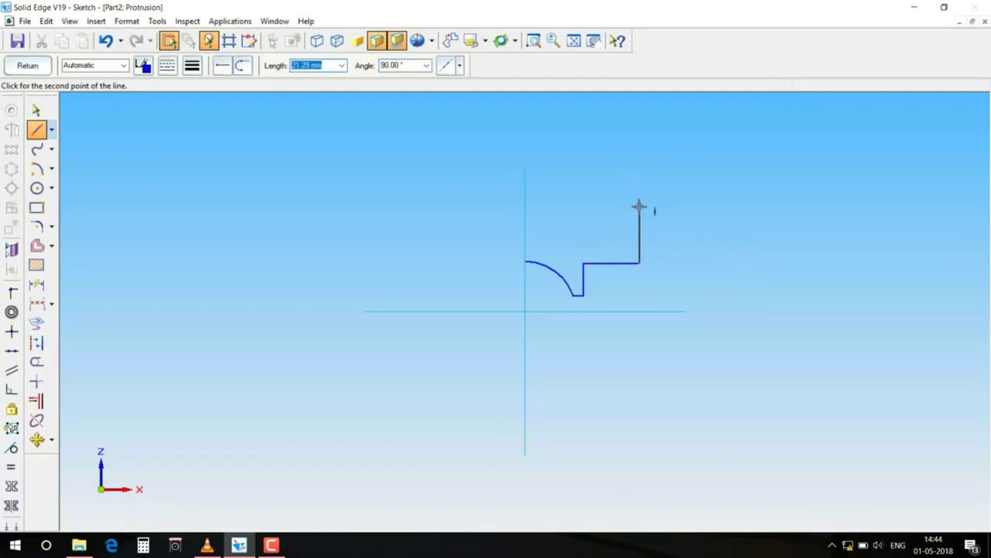
- Continue the profile with a 10 mm line upward and a 43 mm horizontal line back to the vertical axis
text(10)
key(Tab)
click(639, 206)
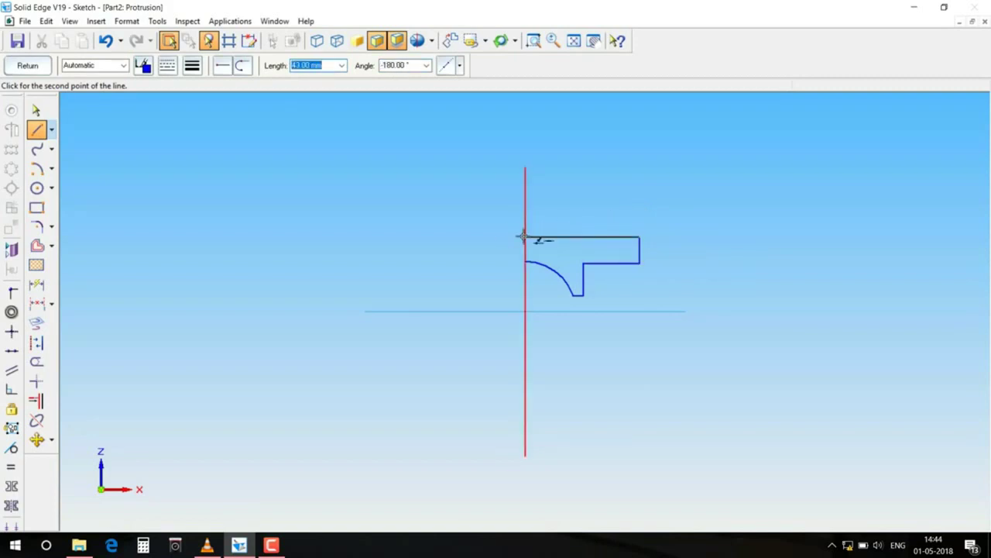
key(Tab)
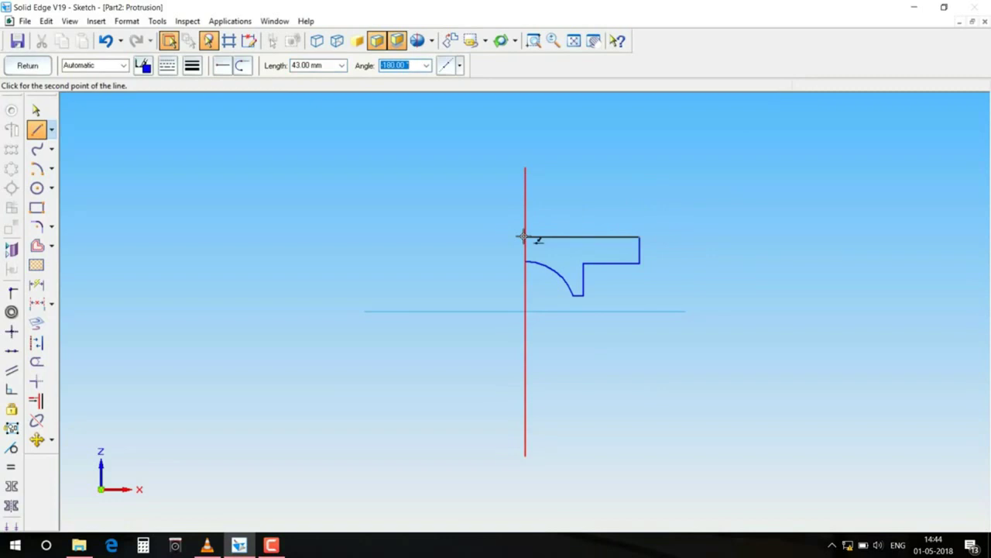
click(524, 236)
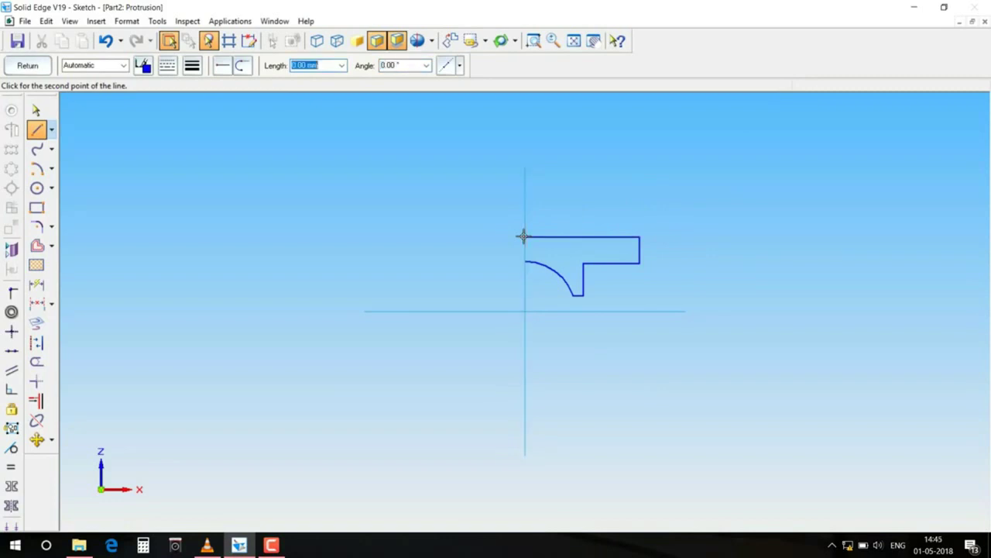
key(Escape)
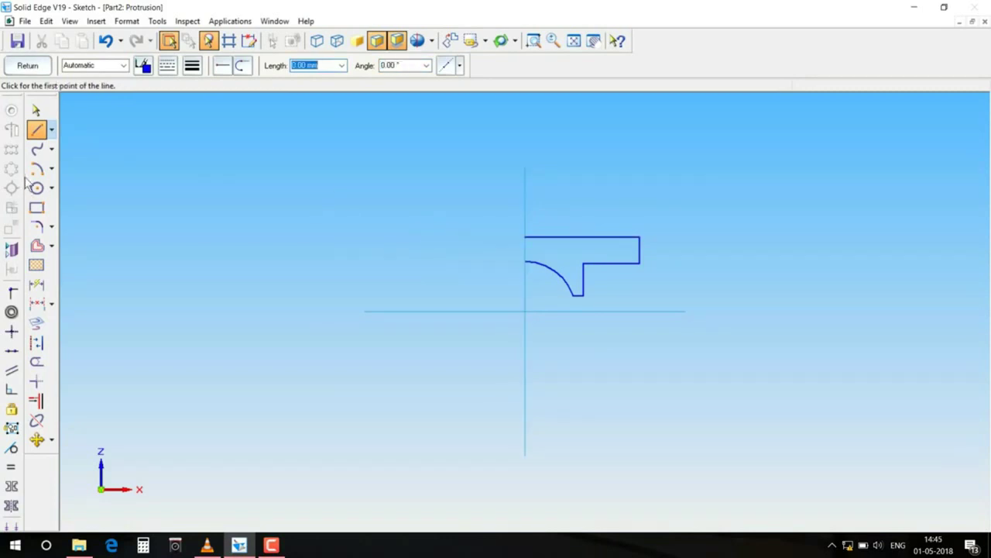
- Draw a 36 mm radius arc centred on the origin, from the vertical axis to just below the profile's top line
click(36, 169)
click(524, 312)
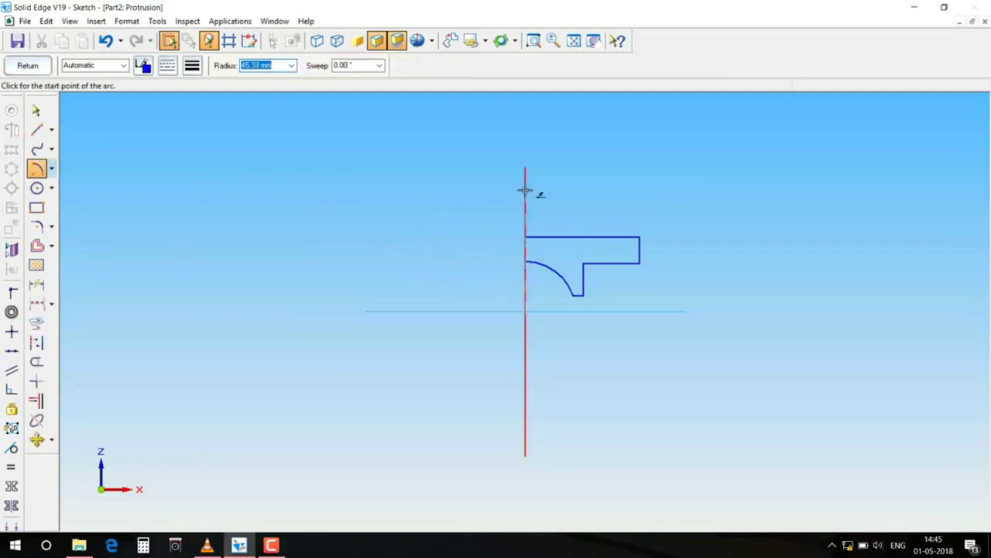
text(36)
key(Tab)
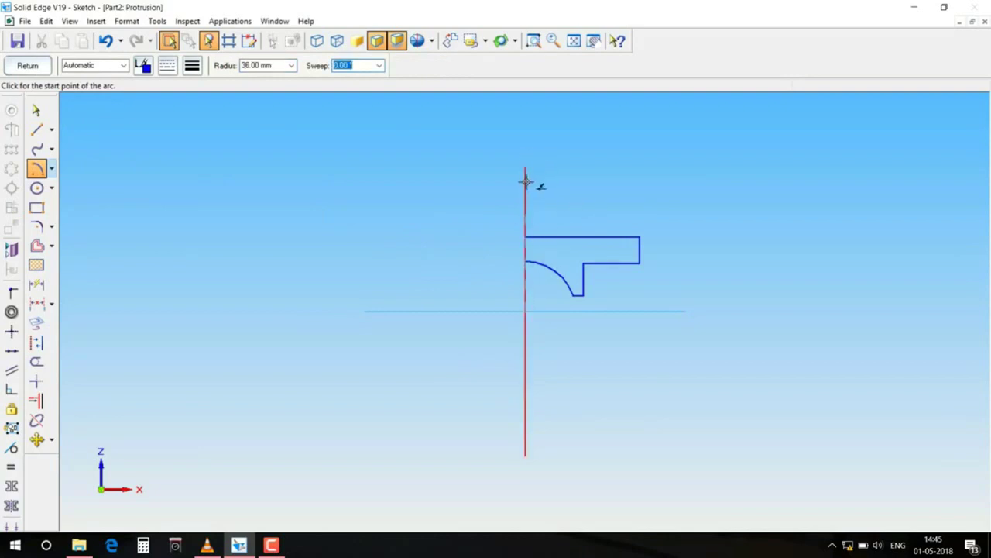
click(524, 184)
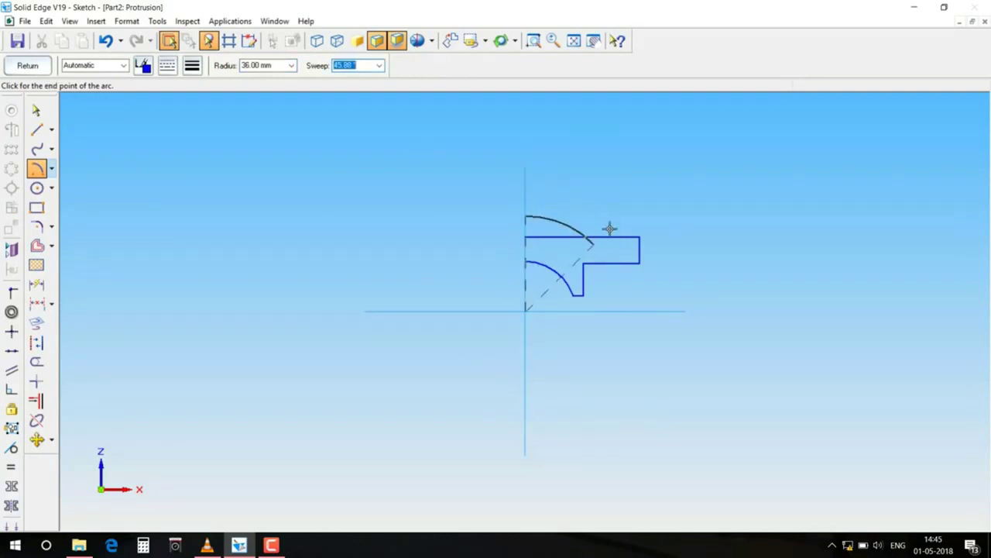
click(615, 227)
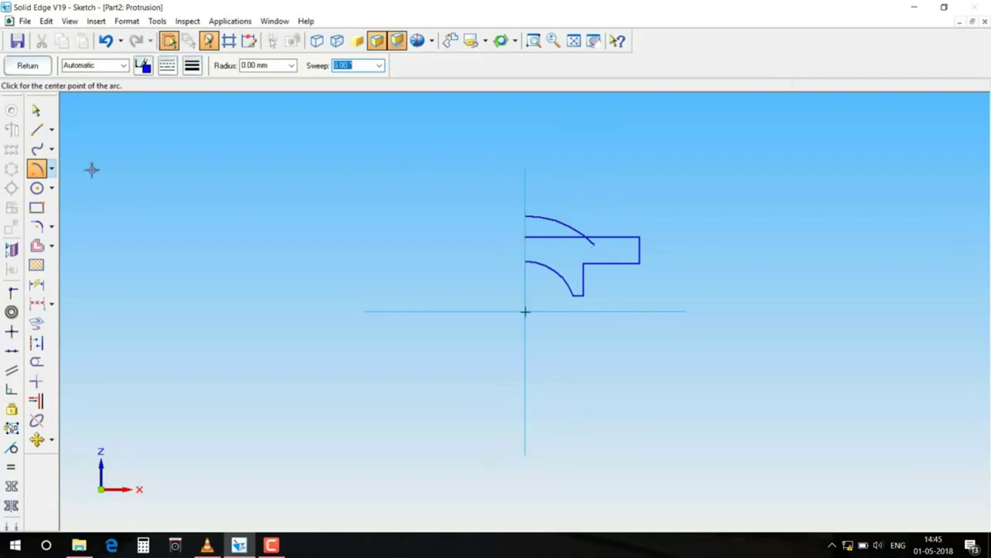
- Trim the outer arc's overhang below the top line and the part of the top line under the arc
click(37, 364)
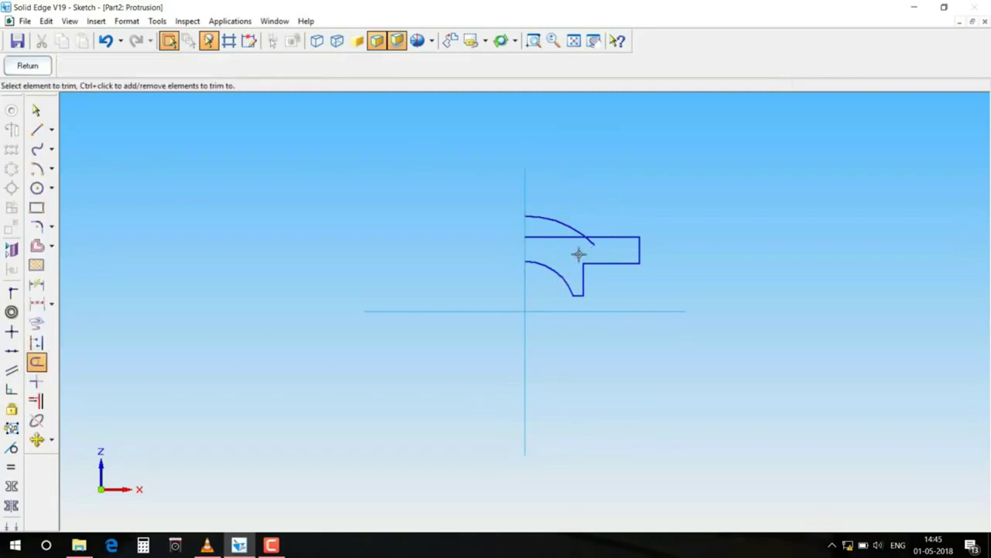
drag(589, 244, 469, 194)
mouse_move(564, 230)
mouse_down()
mouse_move(450, 189)
mouse_move(513, 229)
mouse_move(347, 203)
mouse_up()
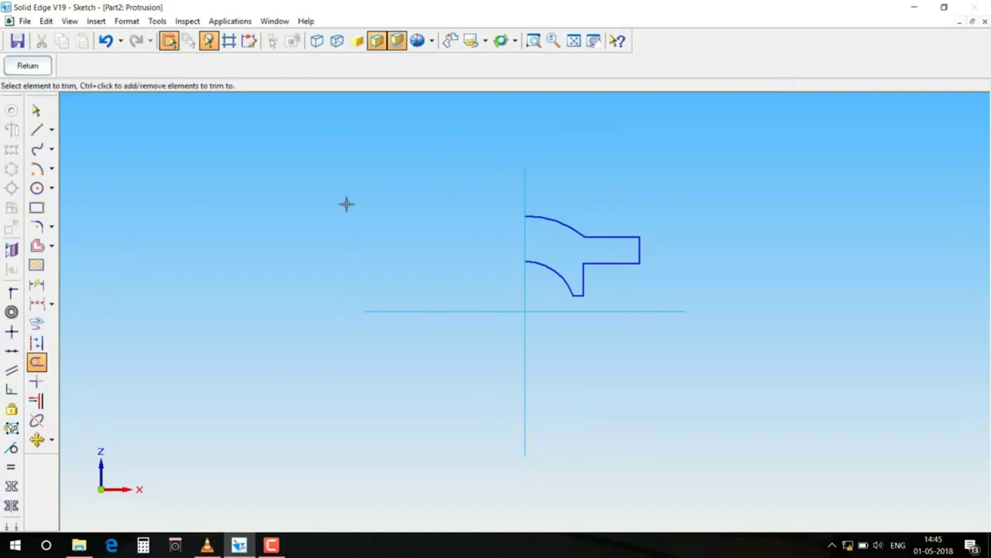
- Close the profile with a vertical line between the arcs' inner ends on the vertical axis, and save the profile as a sketch
click(37, 129)
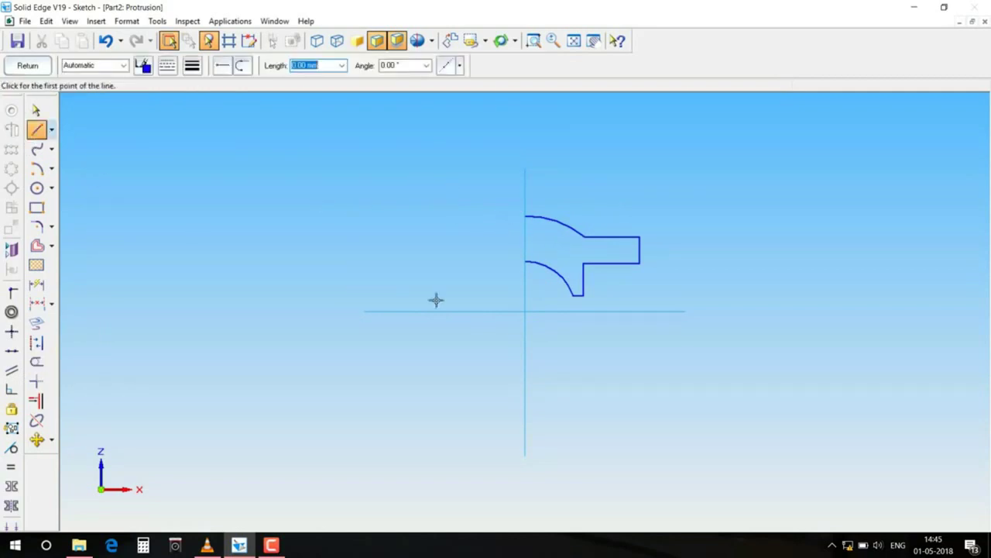
click(526, 217)
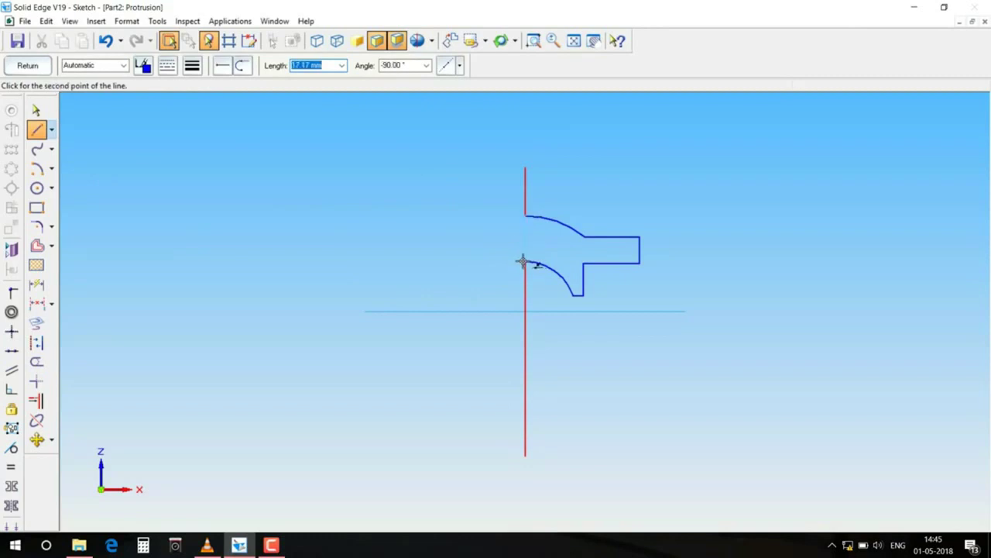
click(526, 262)
right_click(234, 171)
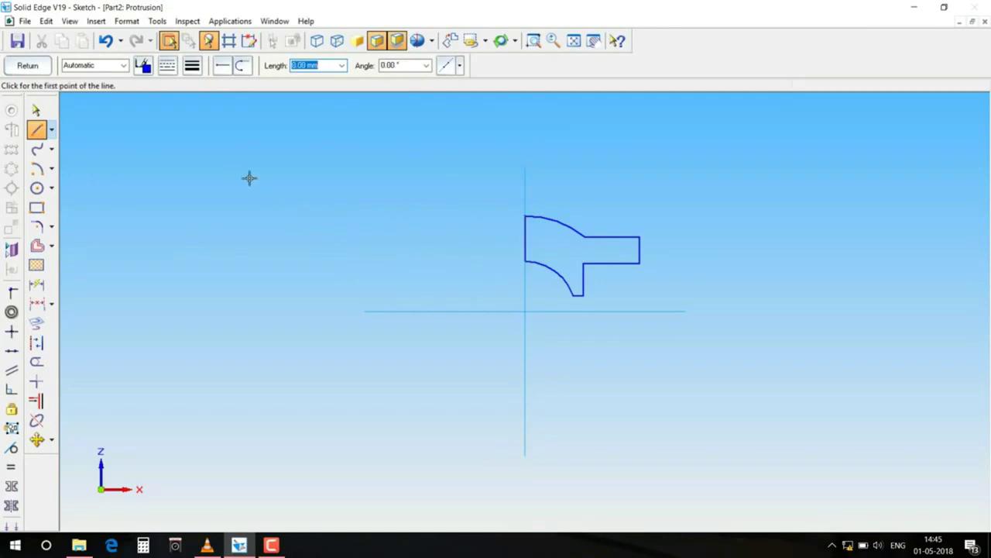
click(27, 65)
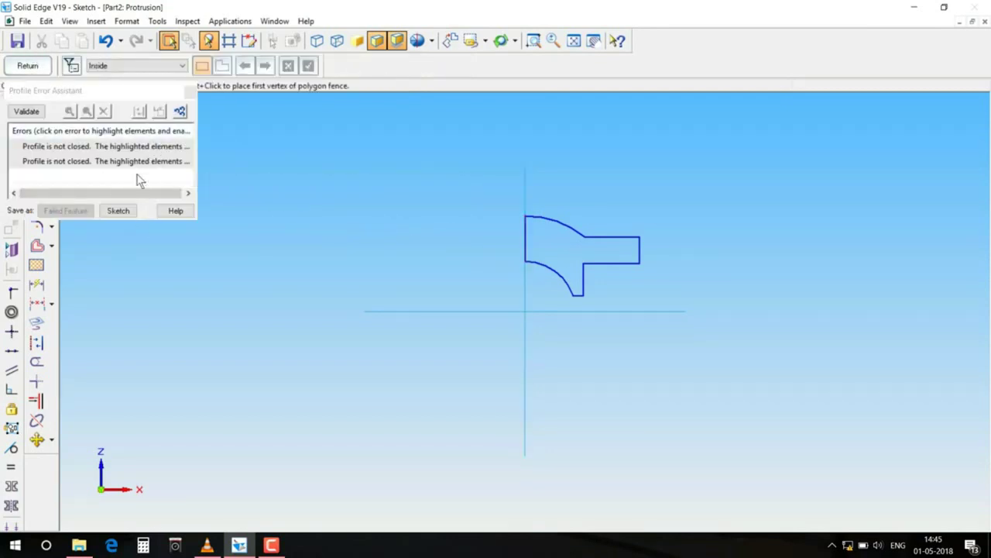
click(120, 211)
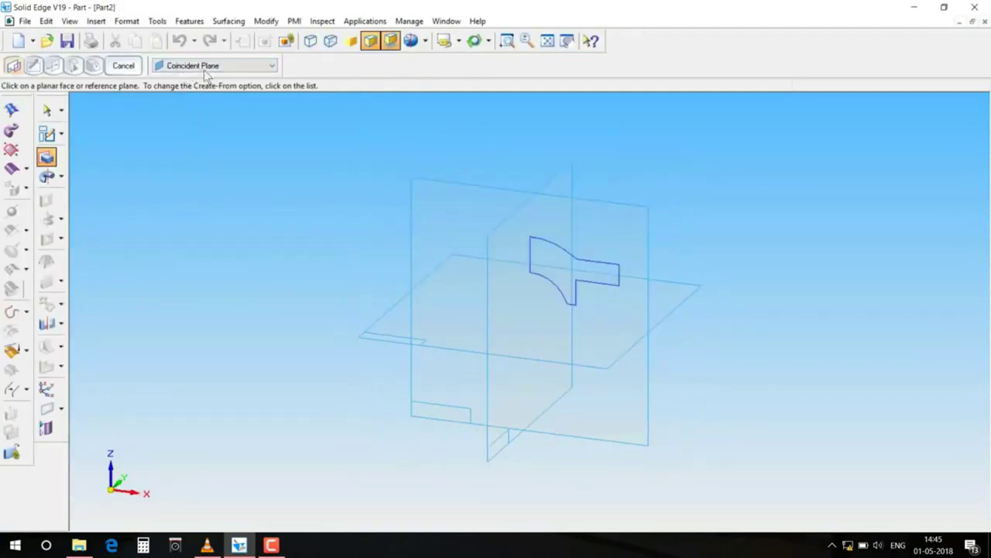
- Try to use the saved sketch as the protrusion profile, selecting its connected chain
click(204, 68)
click(196, 78)
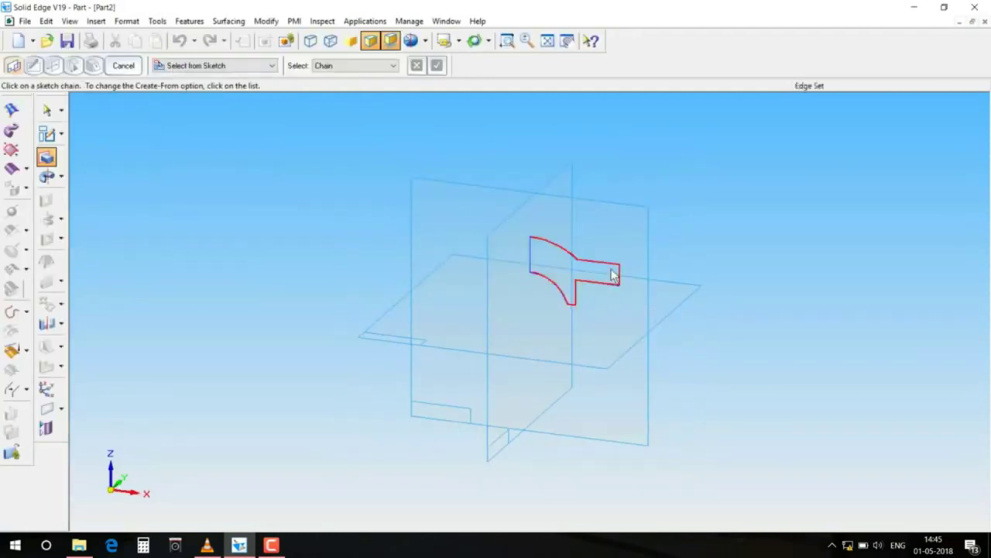
click(610, 269)
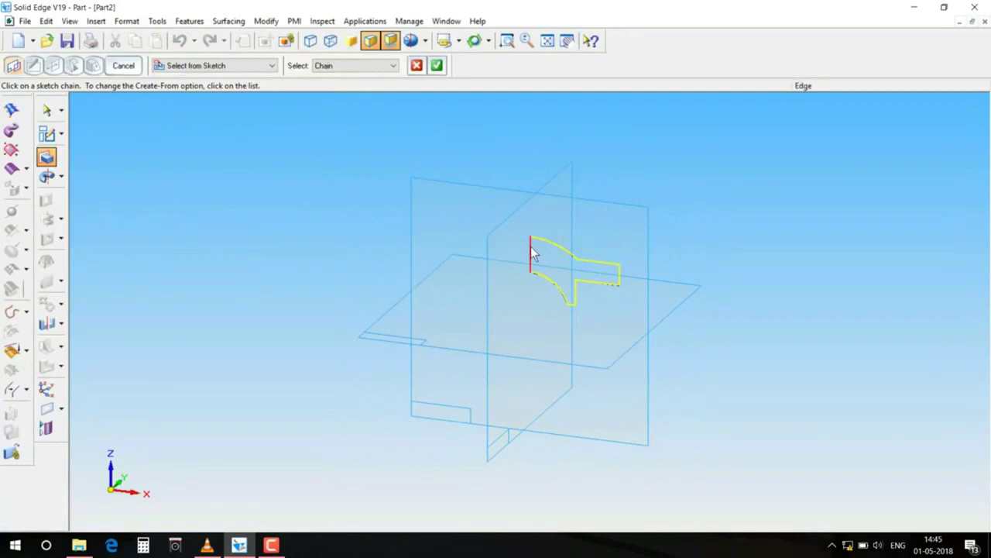
click(438, 66)
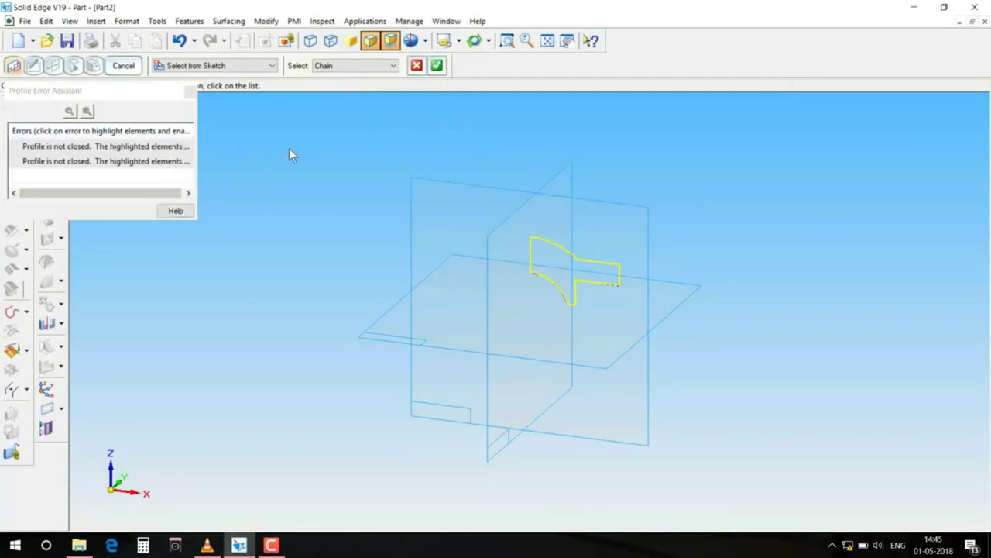
- Examine the elements highlighted by the two open-profile errors, and try again to accept the selected profile
click(173, 147)
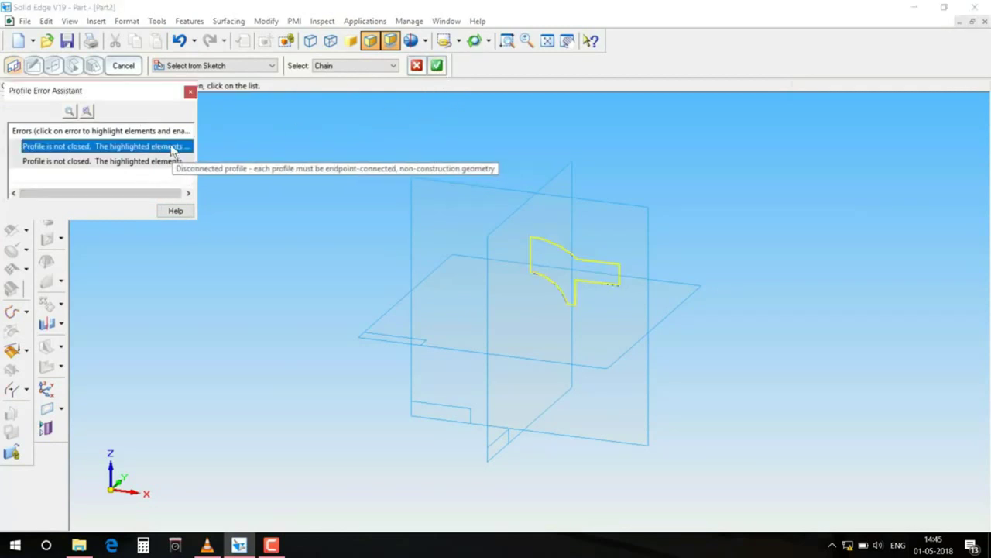
click(176, 160)
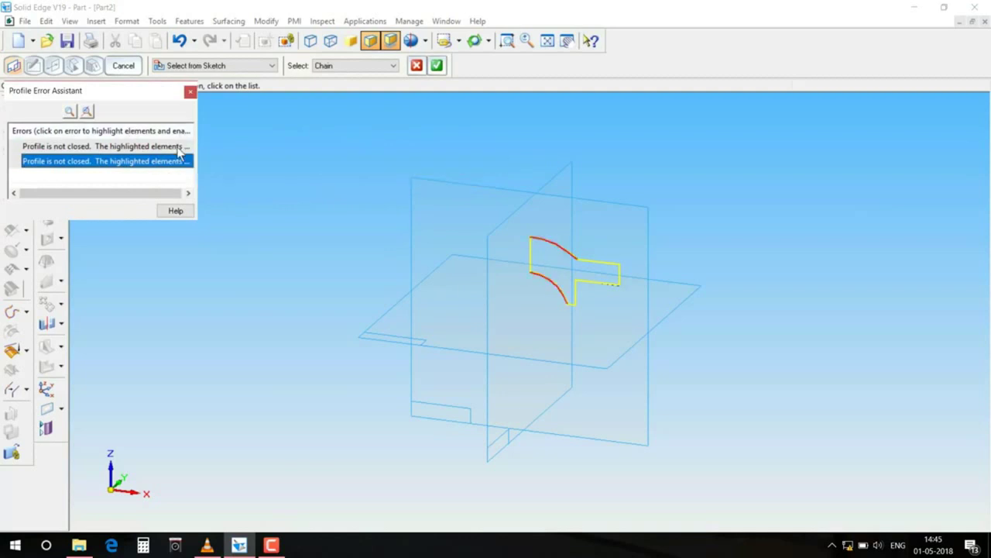
click(178, 147)
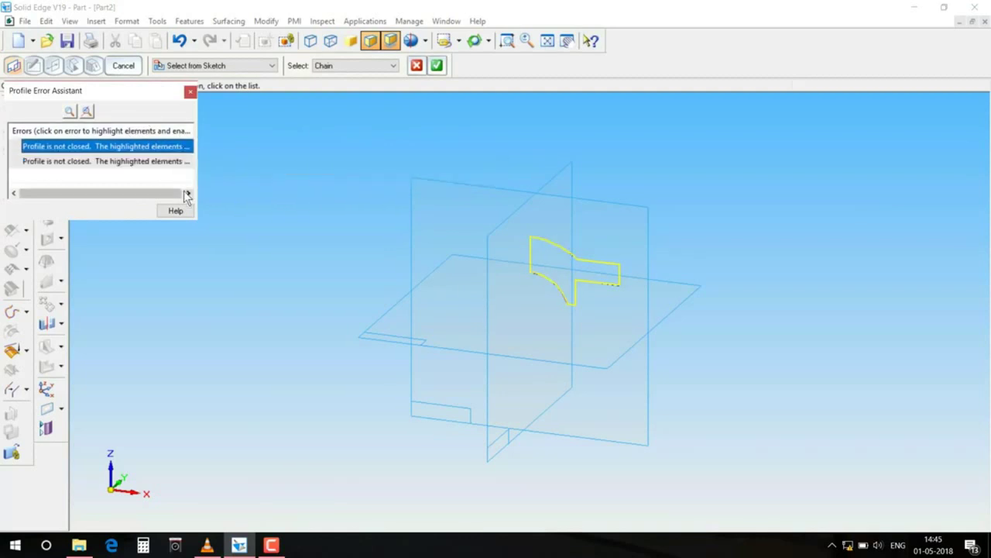
click(164, 161)
ctrl+click(178, 147)
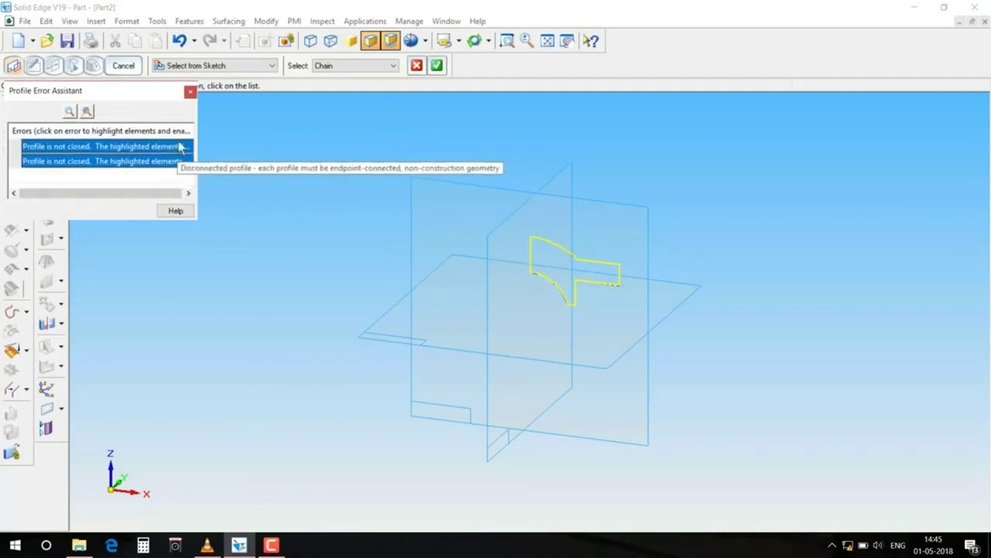
click(190, 92)
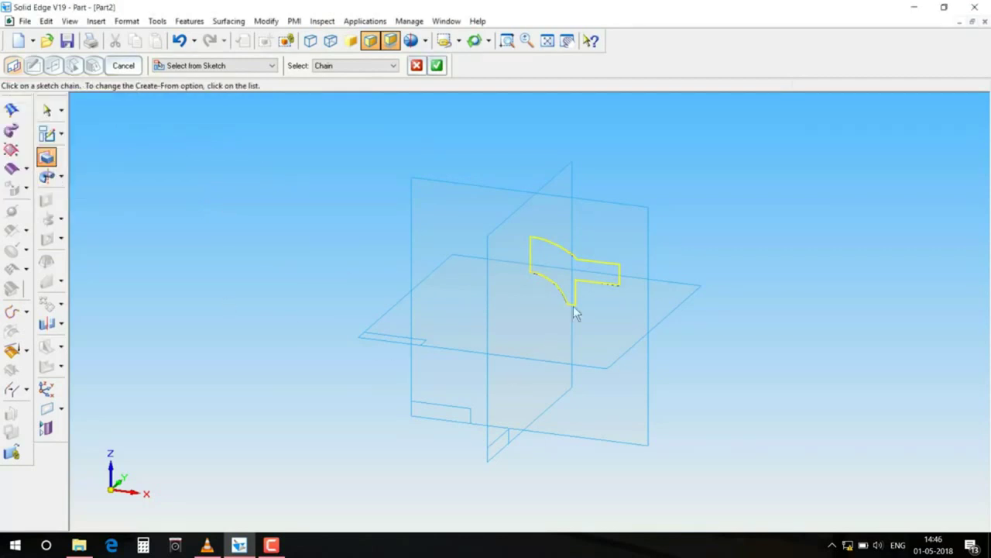
click(437, 66)
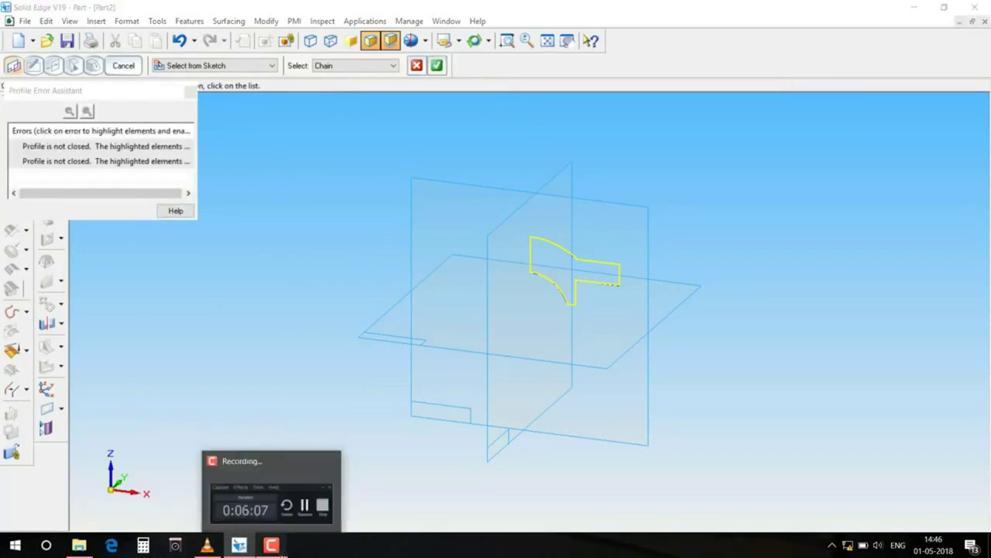
- Extrude the closed arched profile symmetrically about its sketch plane to form the solid body
click(271, 545)
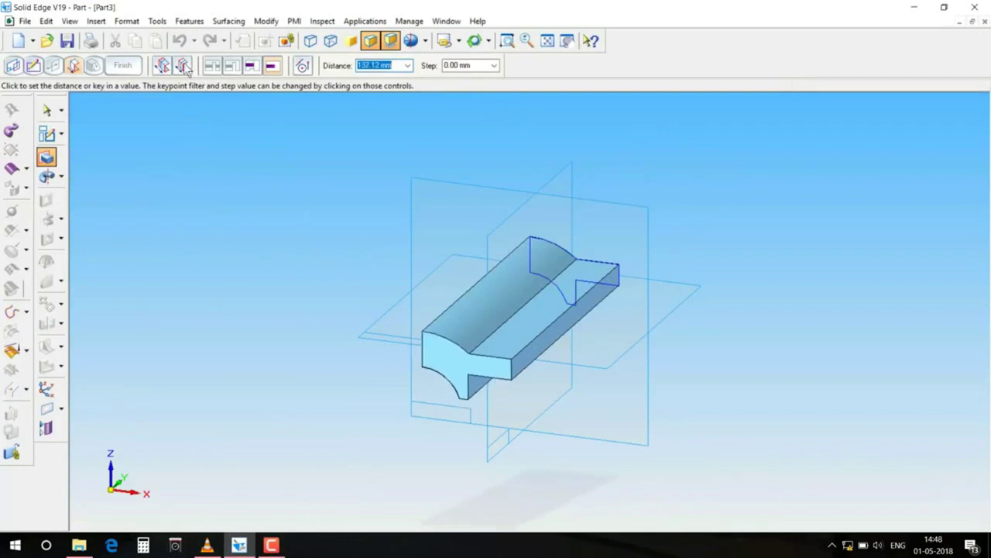
click(450, 198)
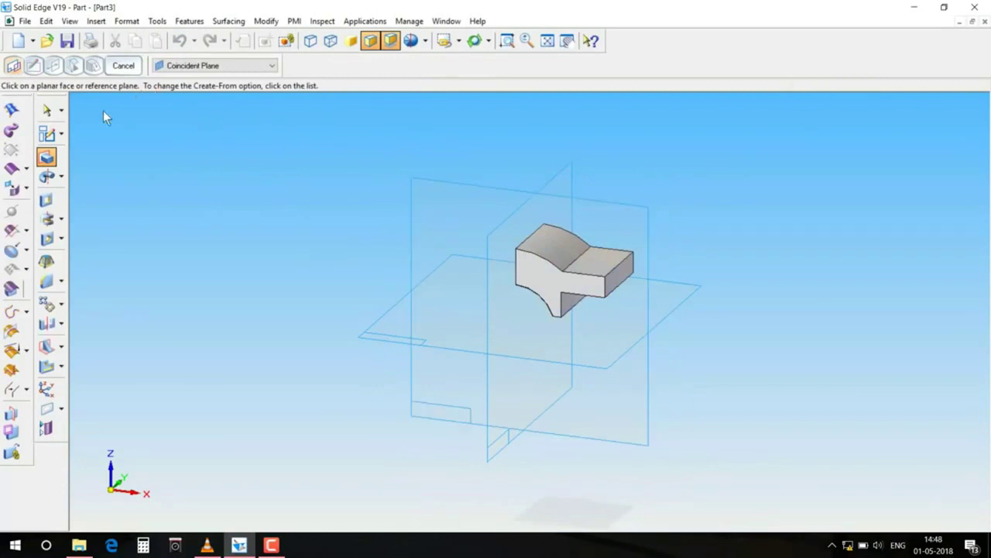
- Start a cutout on the flange's flat upper face and sketch a 10.5 mm diameter circle centred on the origin
click(46, 199)
click(585, 263)
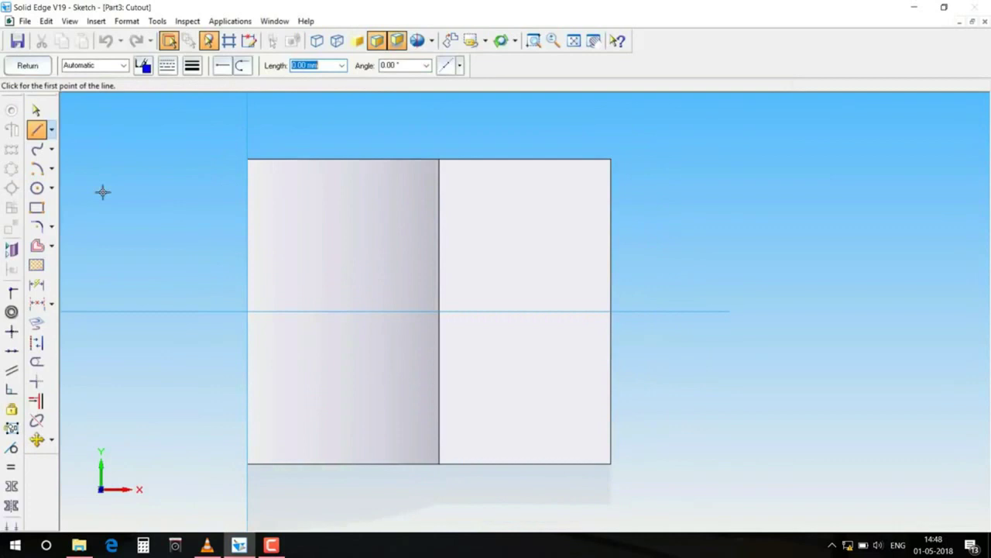
click(36, 187)
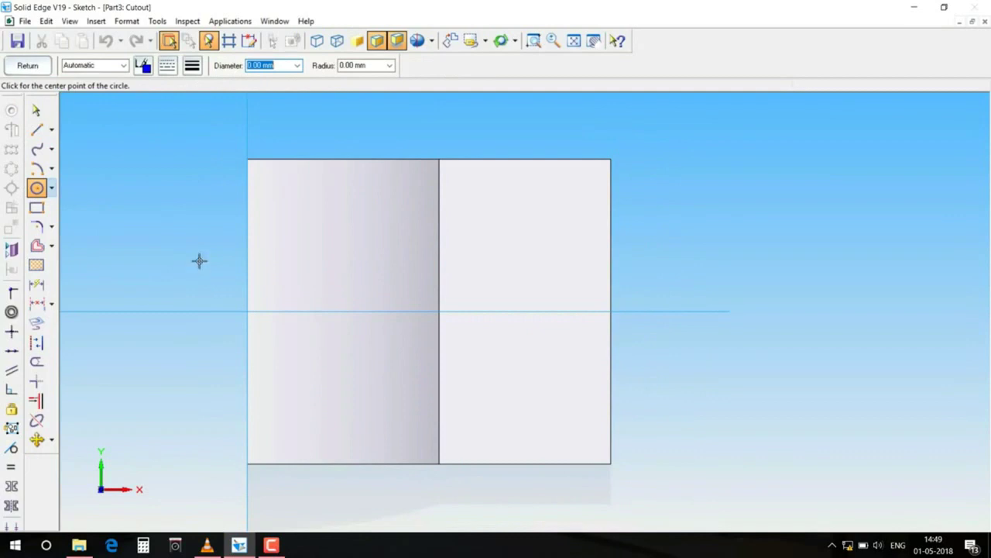
click(247, 312)
text(10)
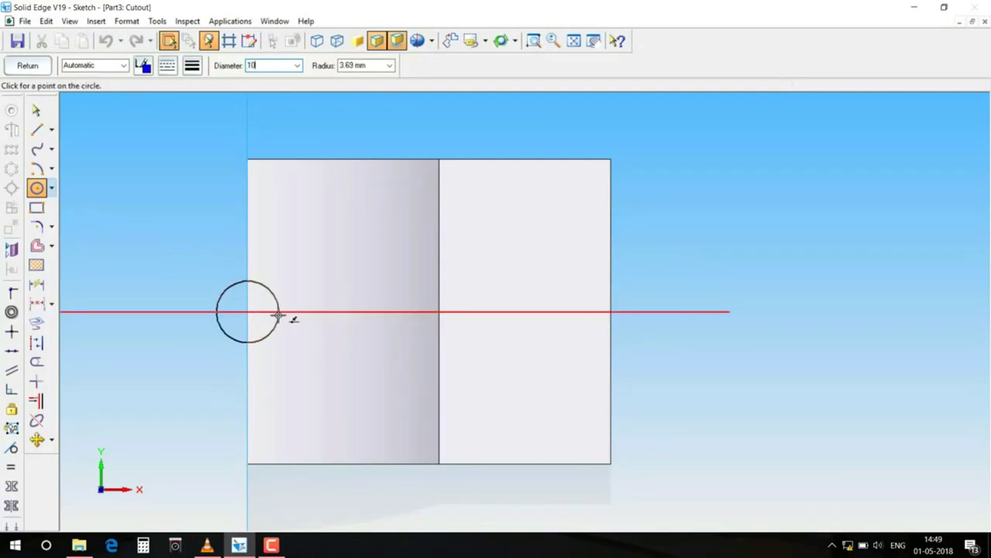
text(.5)
key(Tab)
key(Return)
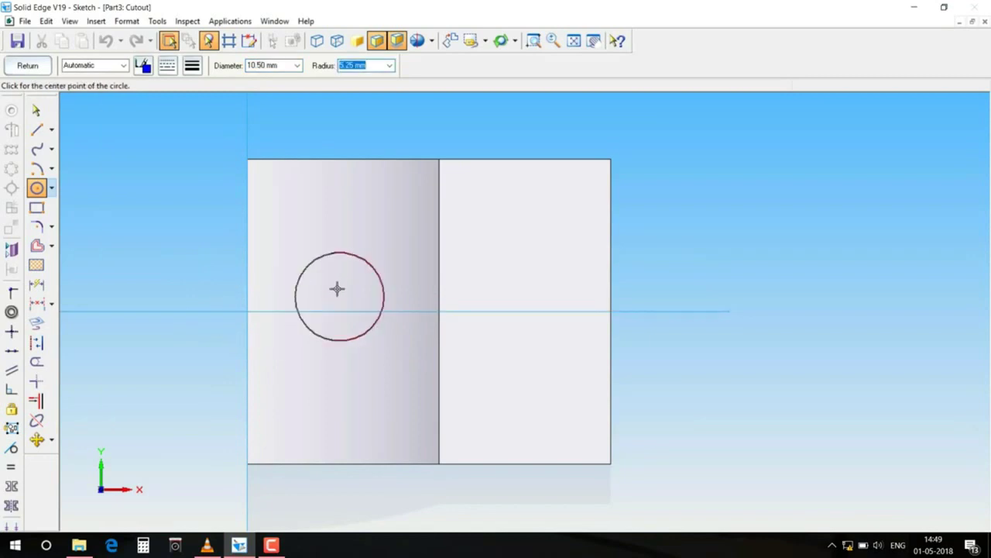
- Move the circle 31 mm in X and 0 mm in Y onto the flat flange
click(37, 439)
drag(154, 223, 348, 393)
click(248, 311)
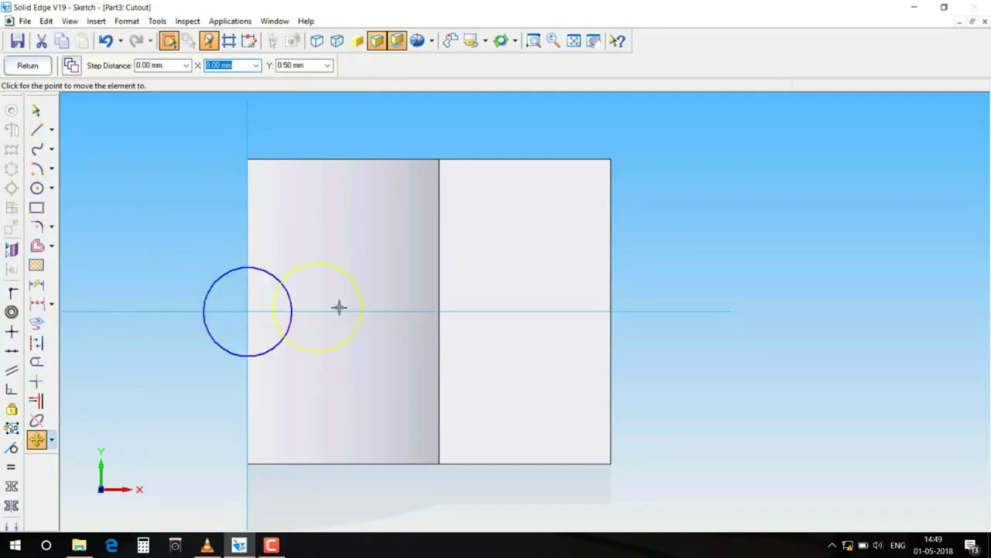
text(31)
key(Tab)
text(0)
key(Tab)
click(419, 252)
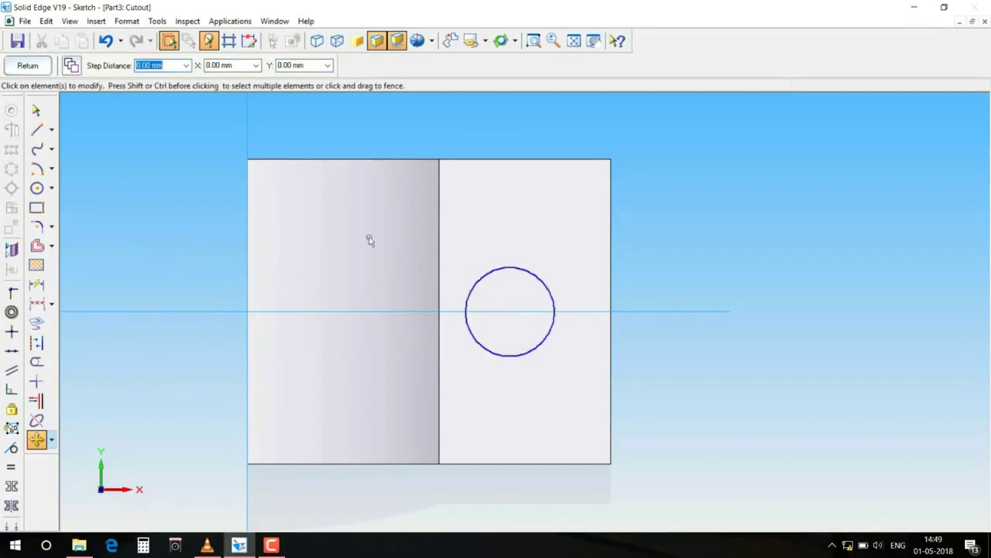
- Finish the circle sketch and cut it down through the flange
click(27, 70)
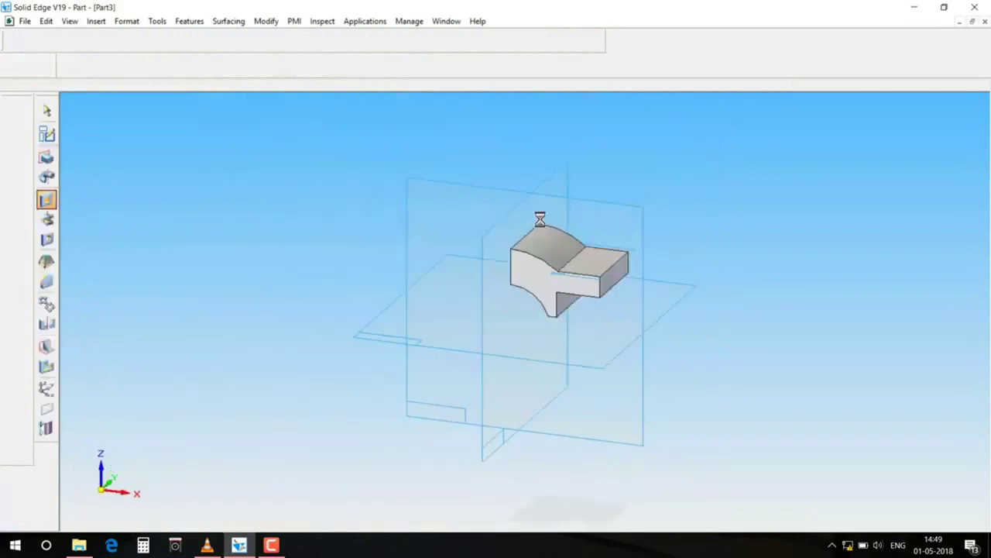
click(743, 403)
right_click(599, 312)
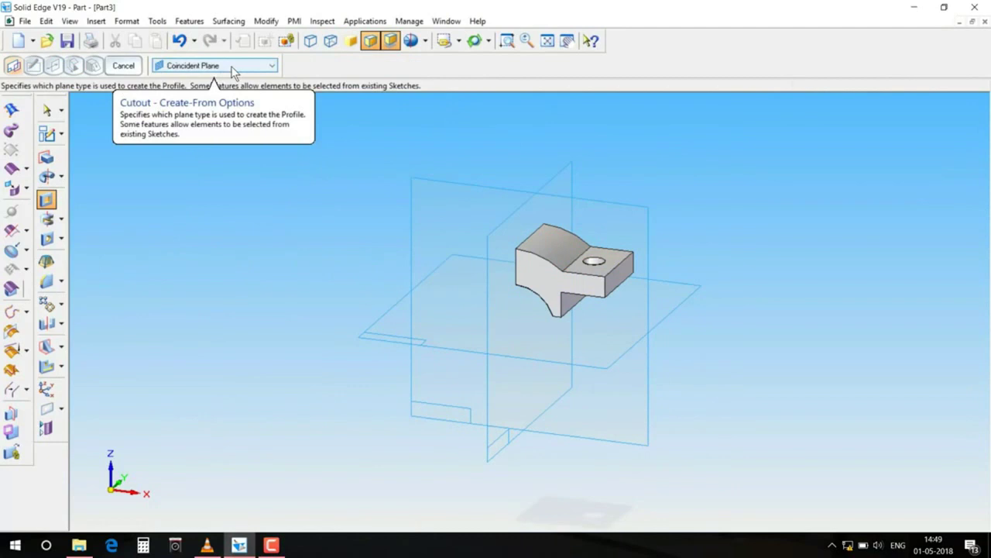
- Start a hole feature on a plane parallel to the flange's flat face, offset upward toward the arch
click(46, 239)
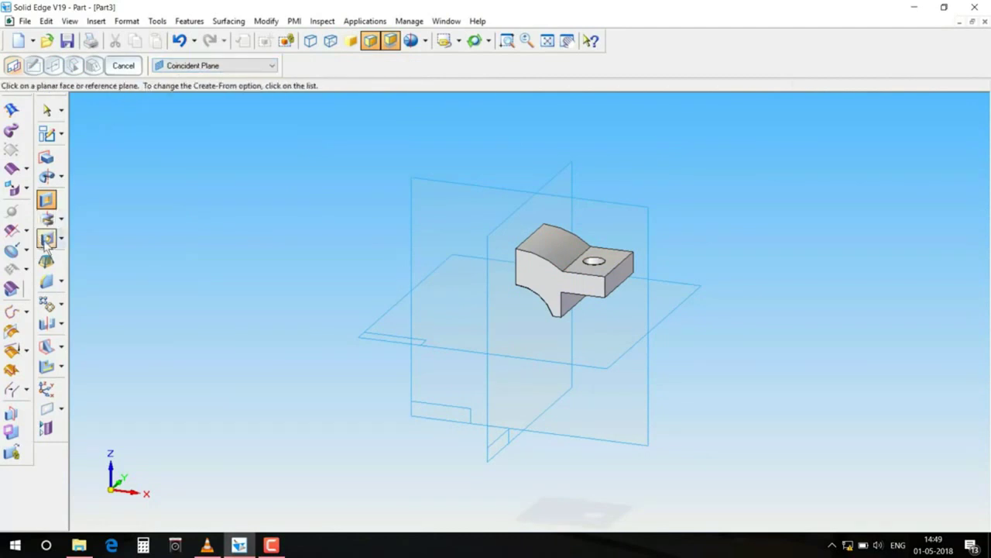
click(204, 65)
click(214, 89)
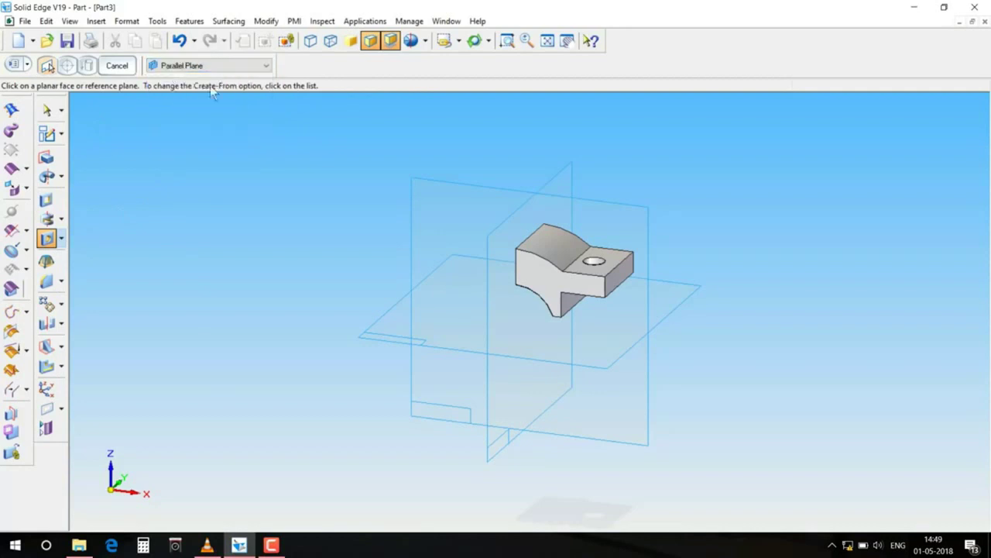
click(611, 263)
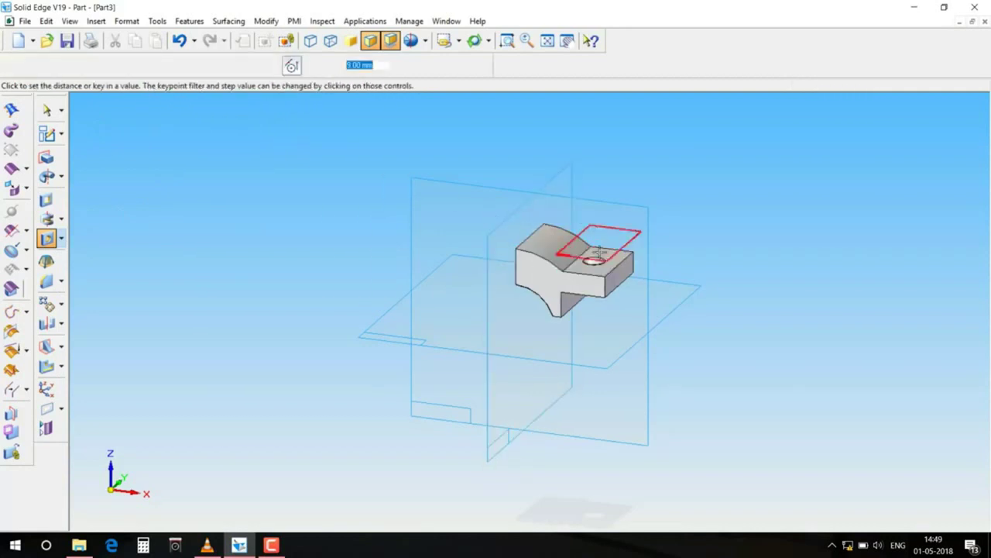
click(542, 235)
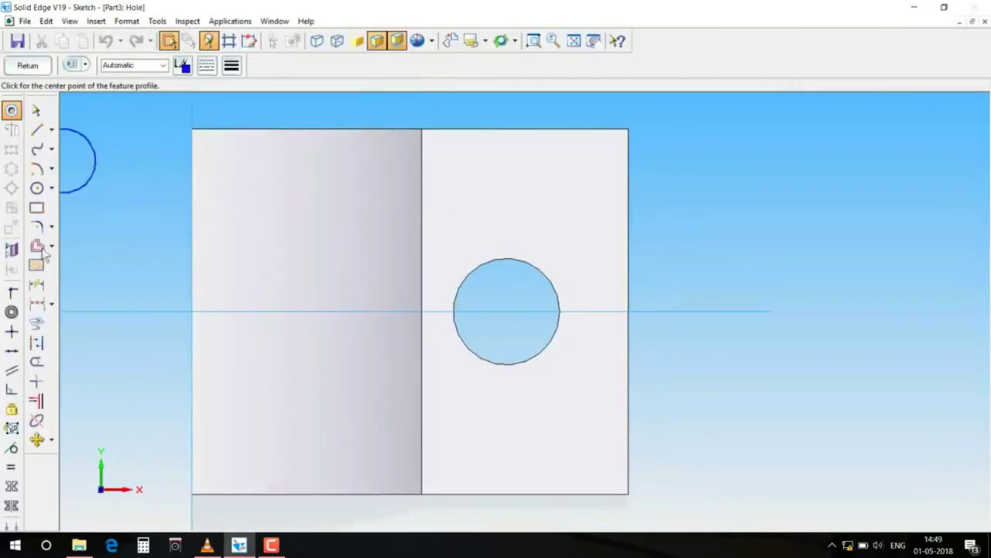
- Configure the hole as a finite-extent counterbore with 3 mm diameter, 6 mm counterbore diameter and 10 mm counterbore depth
click(70, 66)
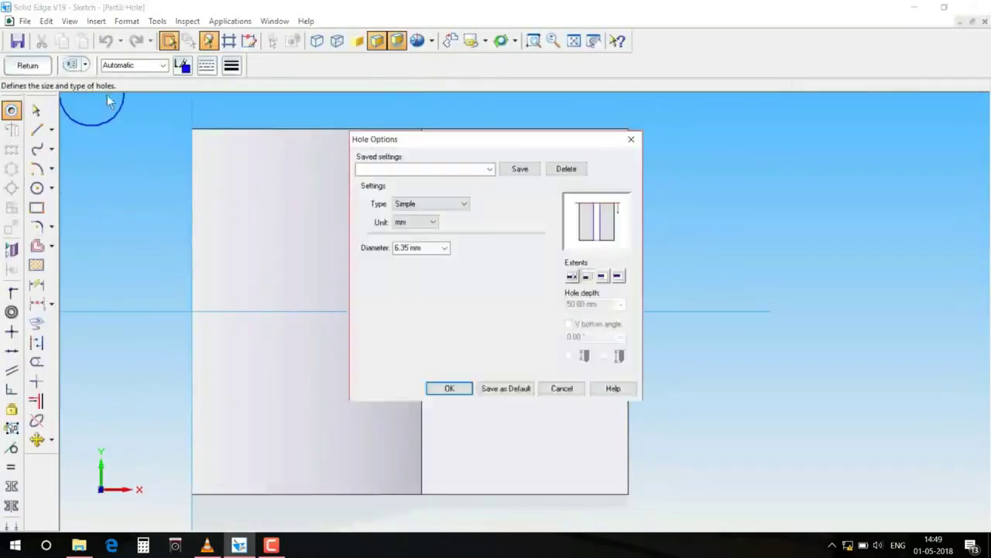
click(438, 203)
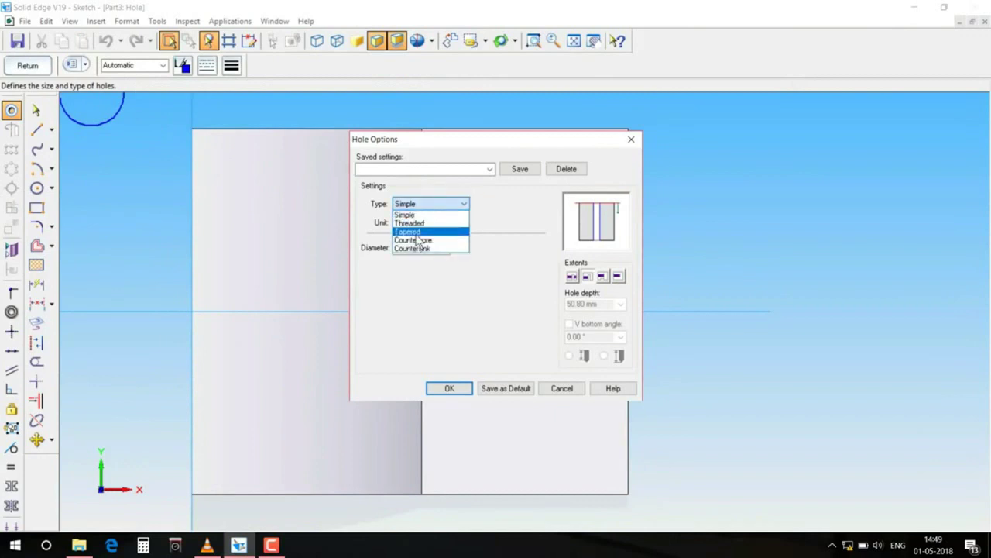
click(420, 240)
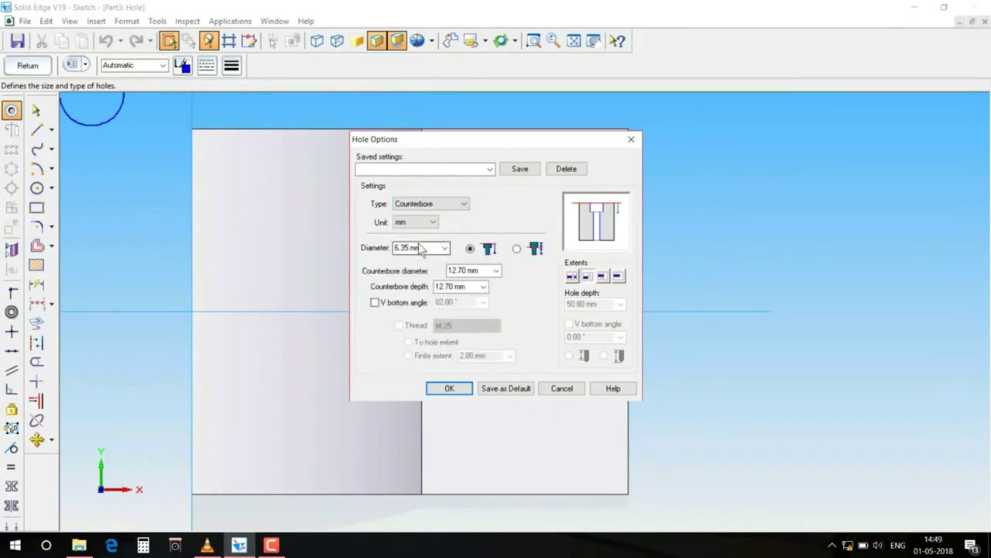
click(446, 248)
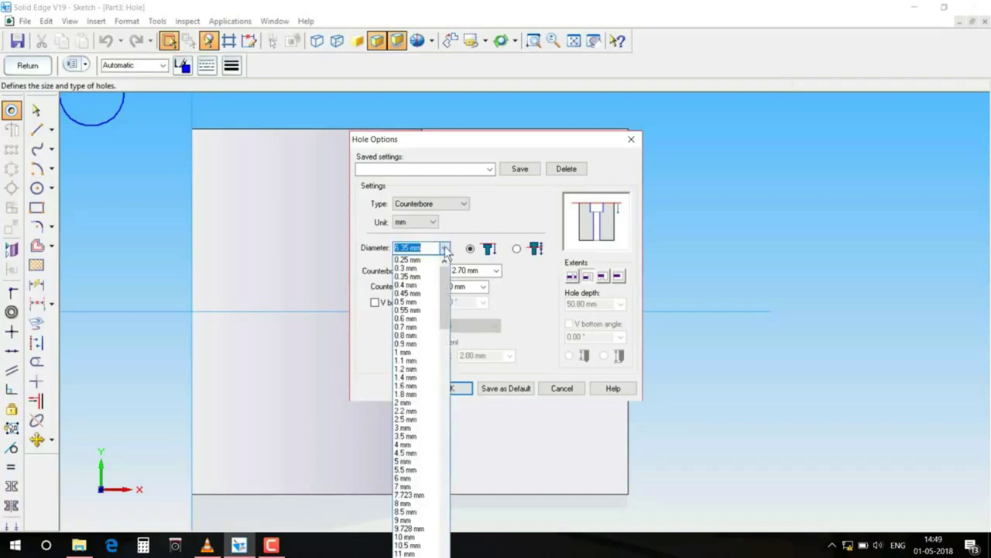
click(414, 428)
click(495, 271)
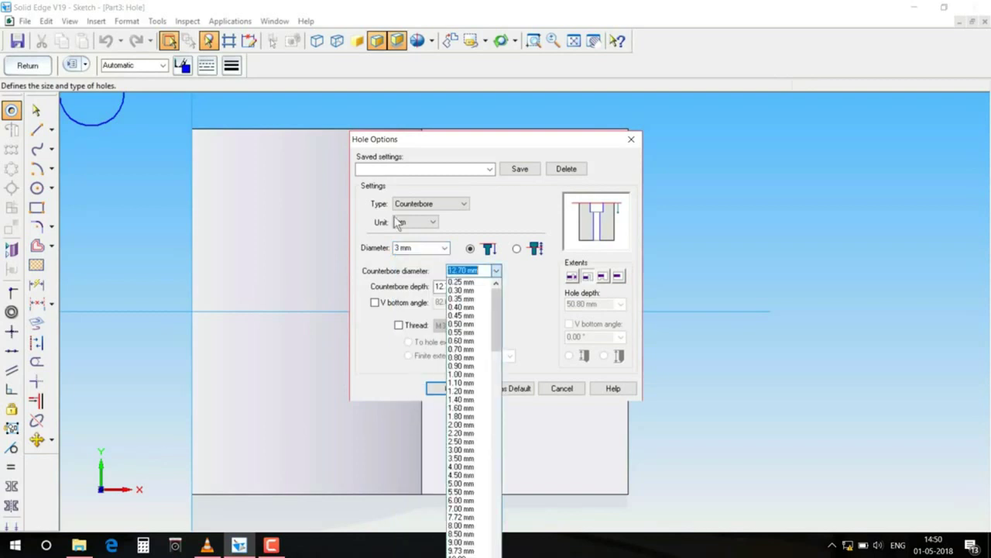
click(462, 501)
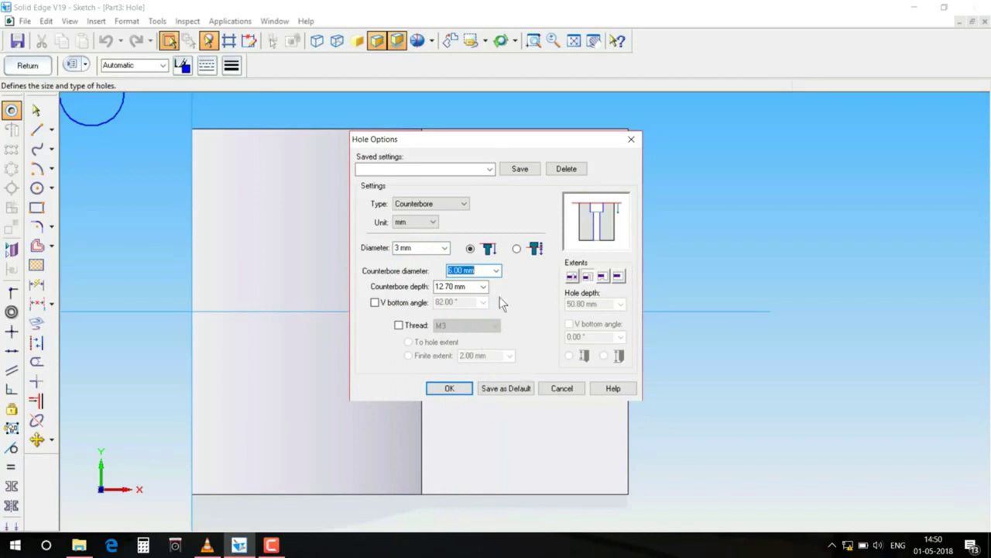
click(483, 286)
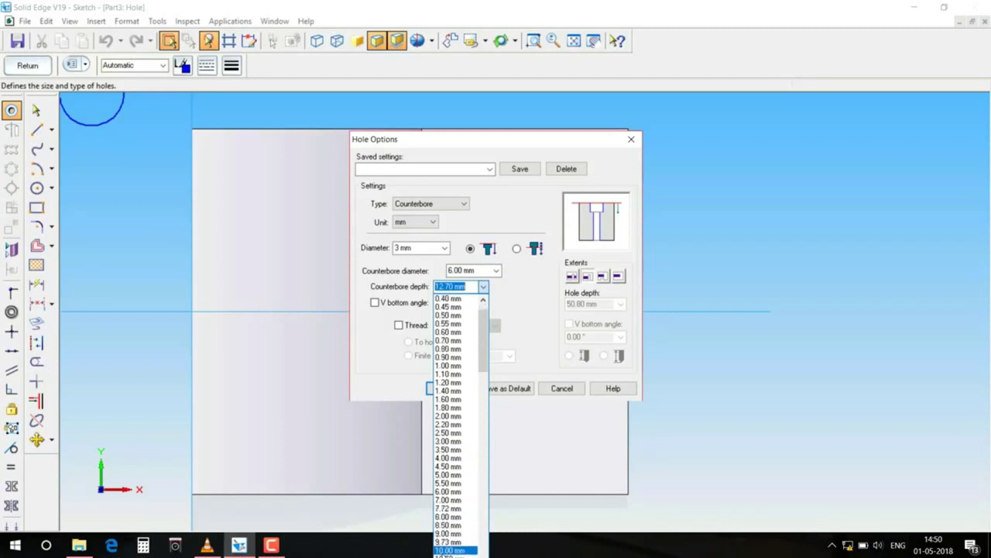
key(Return)
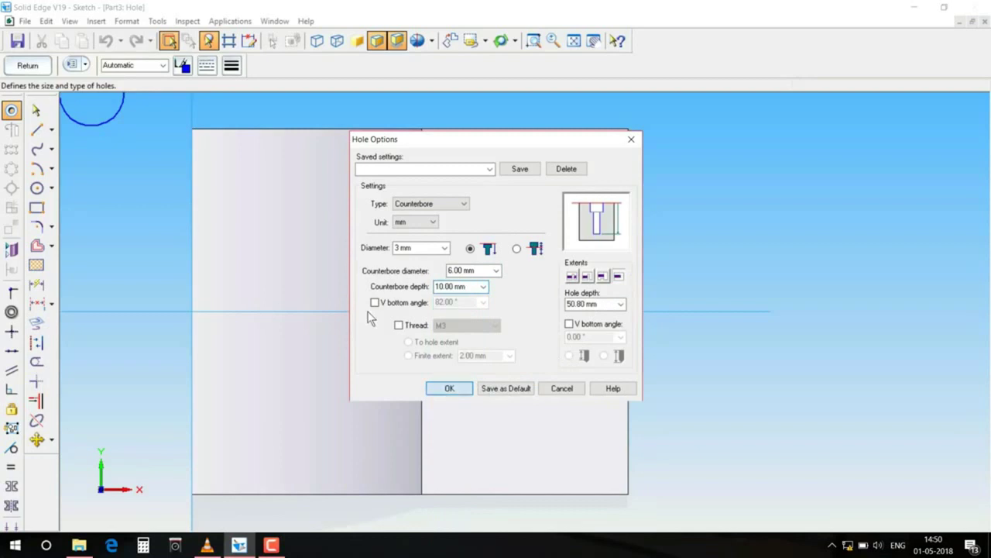
click(449, 388)
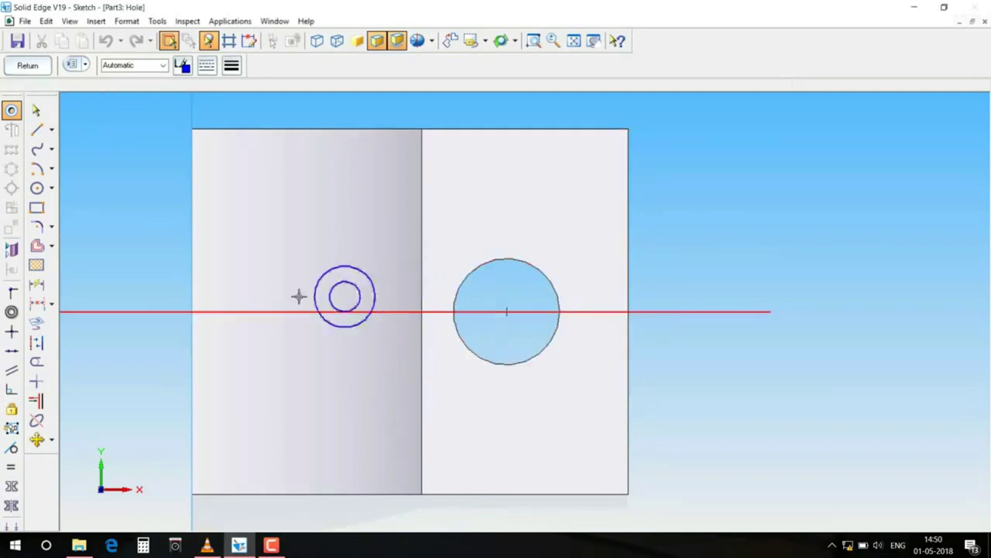
- Place the counterbored hole at the sketch origin on the arch's end edge and cut it down into the cap
click(192, 312)
click(27, 65)
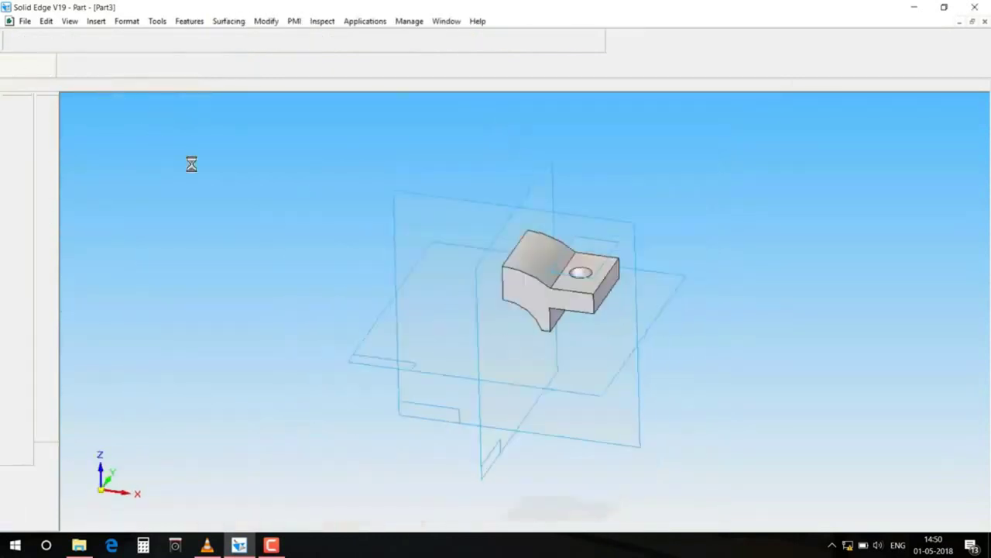
middle_drag(332, 348, 352, 352)
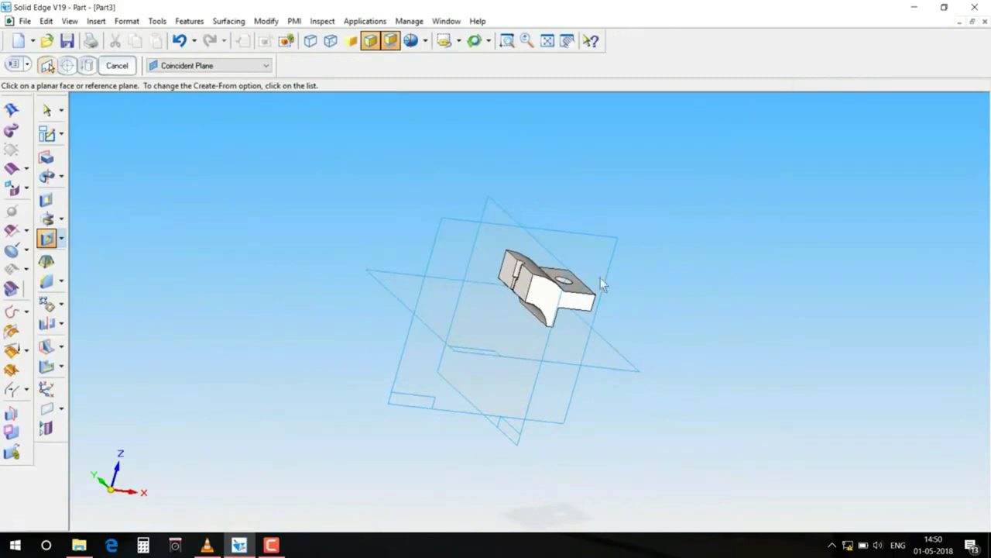
middle_drag(675, 281, 642, 222)
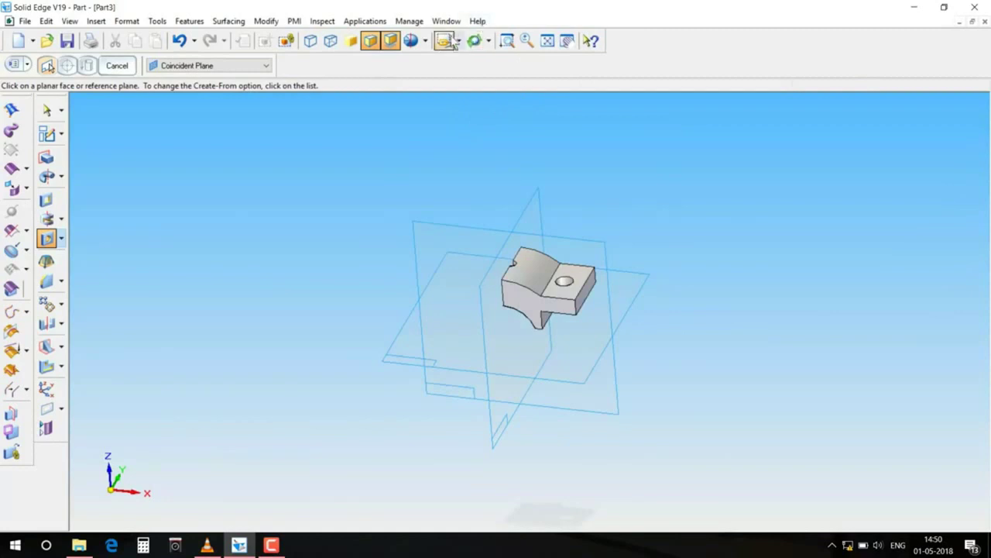
click(24, 21)
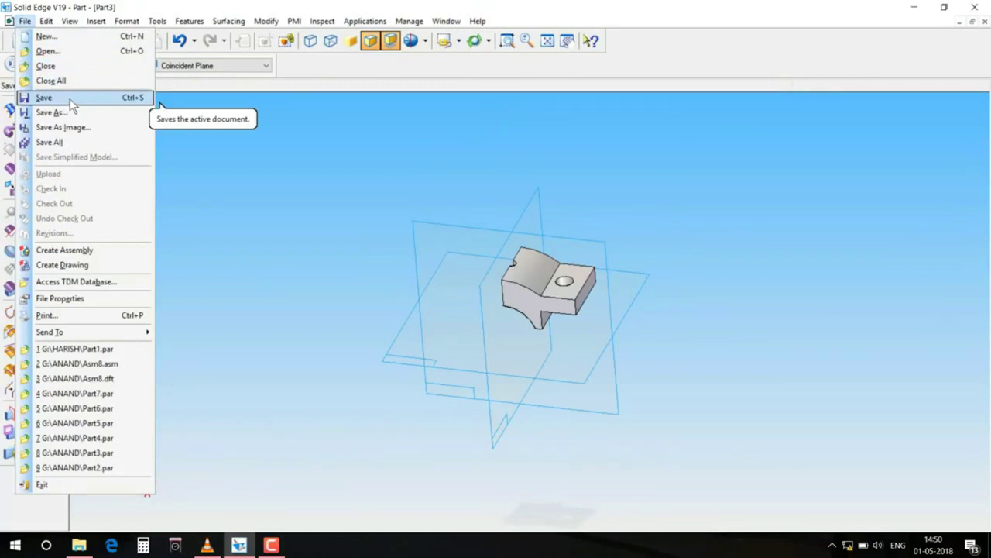
mouse_move(239, 545)
click(271, 545)
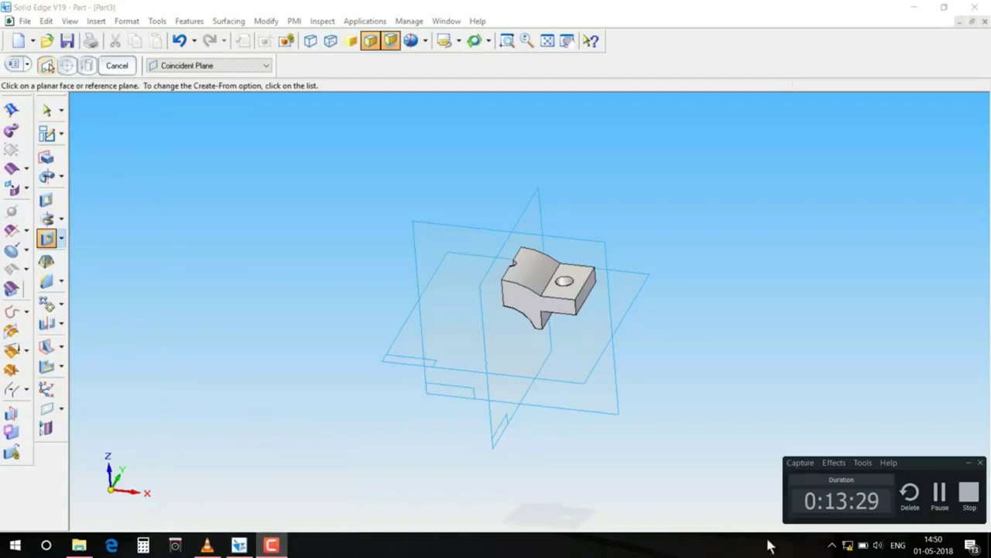
click(940, 492)
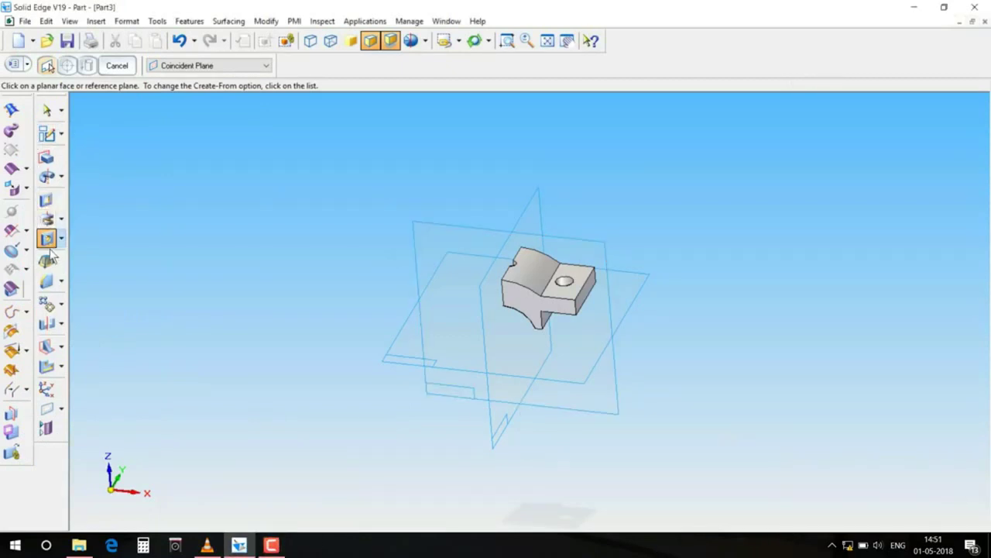
- Start a cutout on the flange's flat upper face and sketch an 86 mm diameter circle centred on the origin, touching the flange's outer edge
click(45, 199)
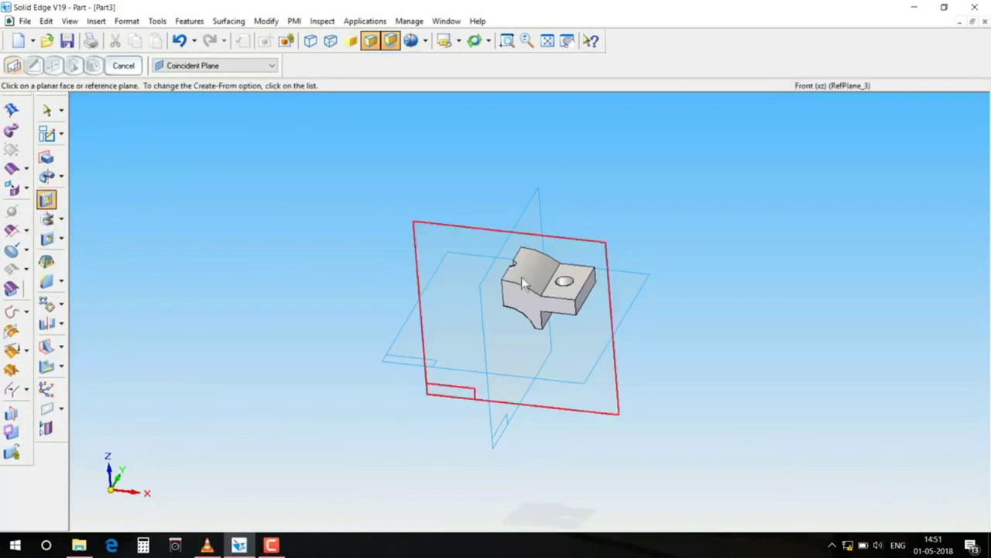
click(586, 285)
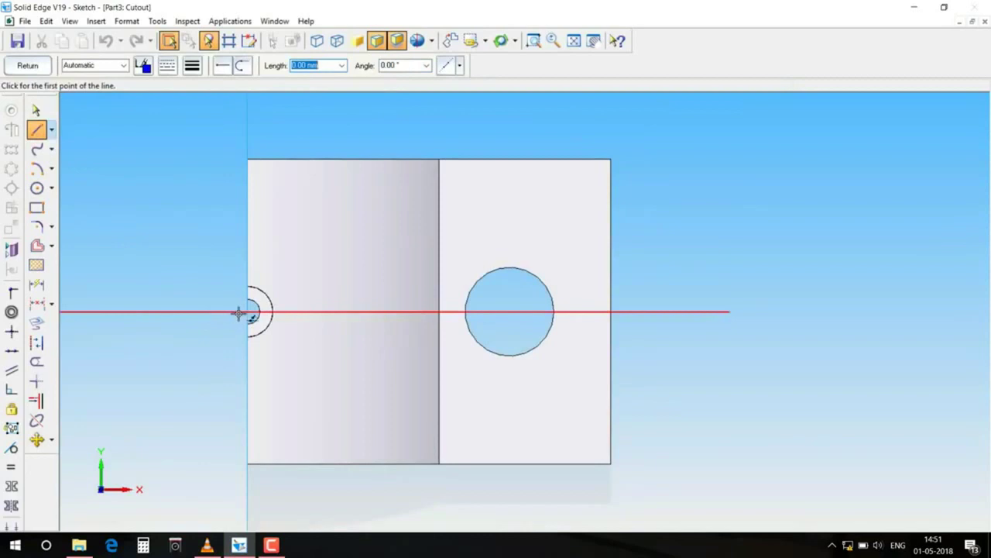
click(36, 188)
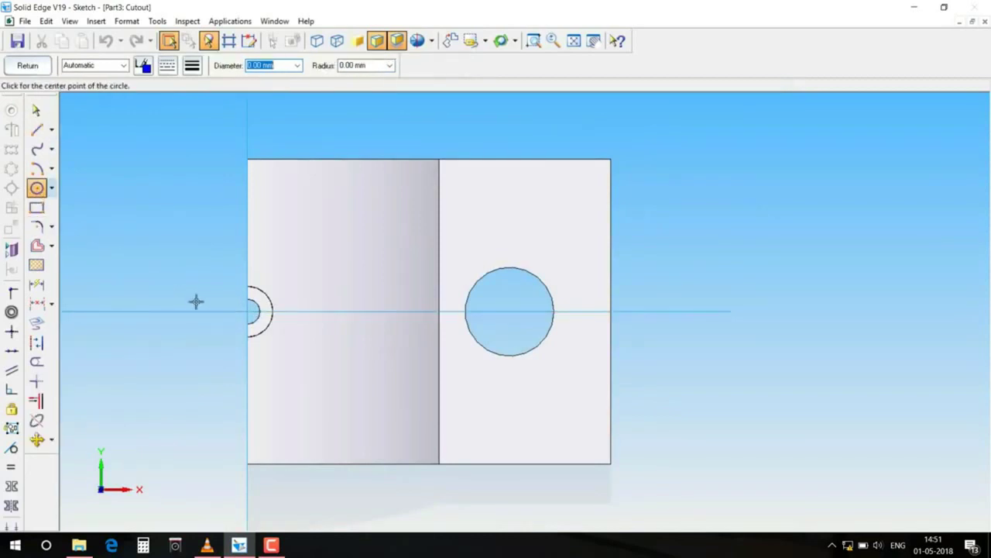
click(248, 312)
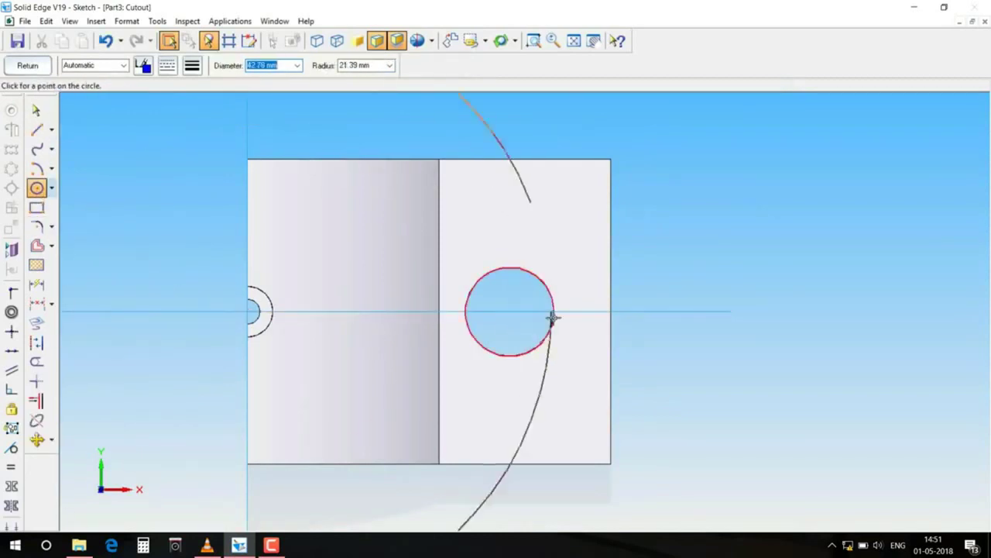
click(610, 312)
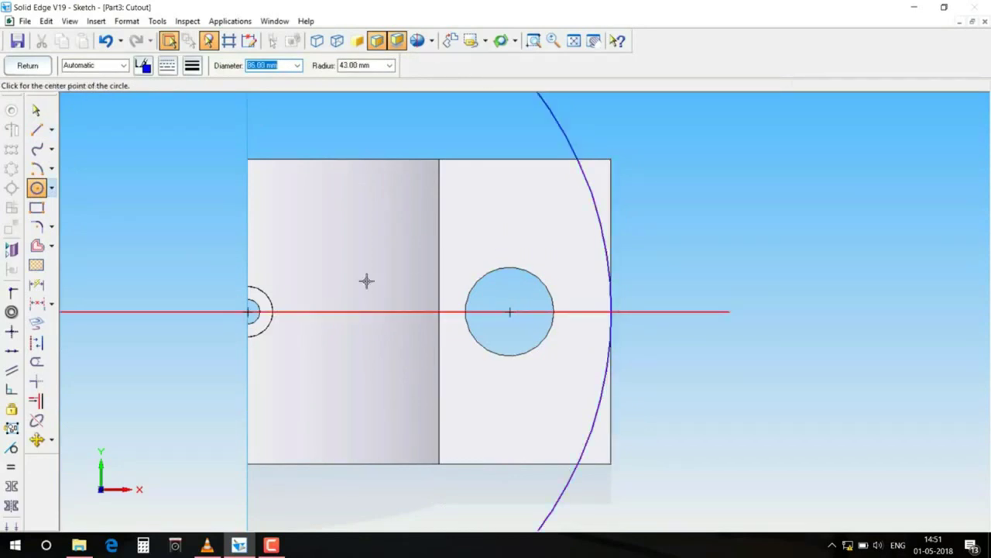
- Add a concentric outer circle about 100 mm in diameter and cut the ring down past the flange to round its end
click(250, 311)
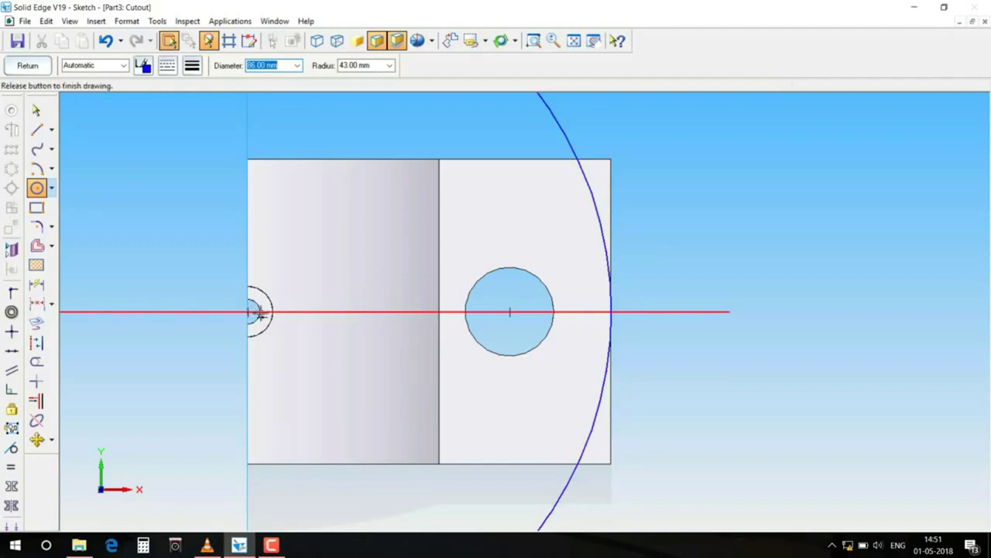
click(536, 278)
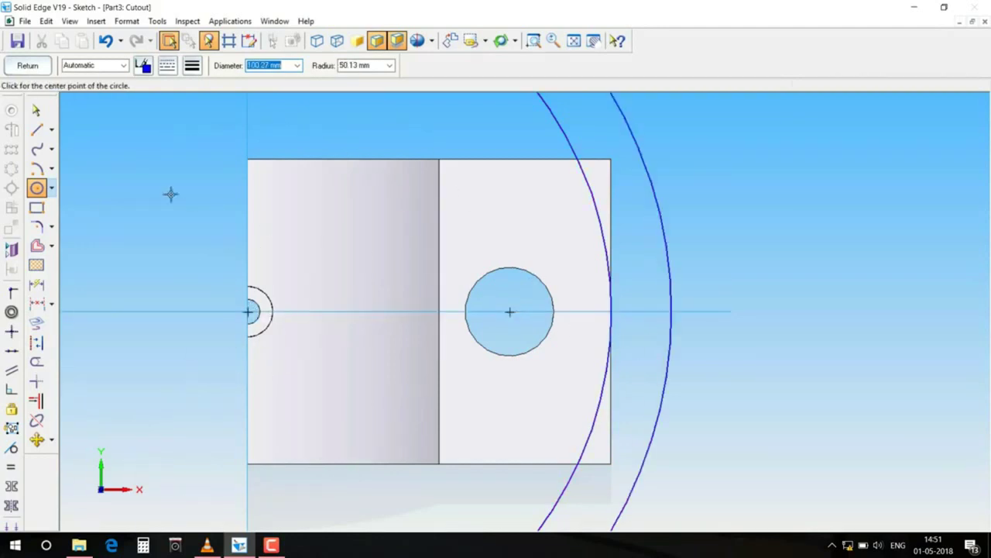
click(28, 65)
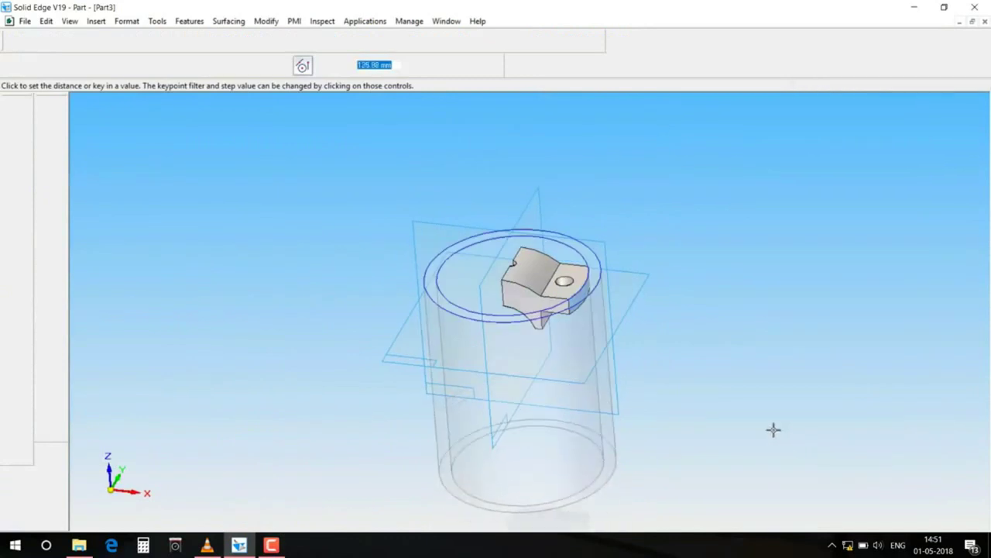
click(25, 21)
click(58, 100)
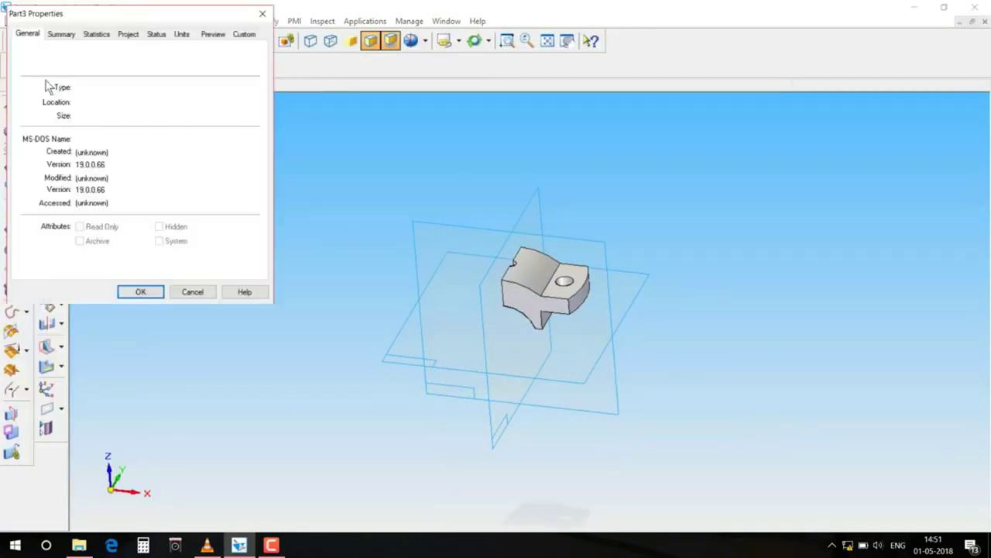
click(141, 291)
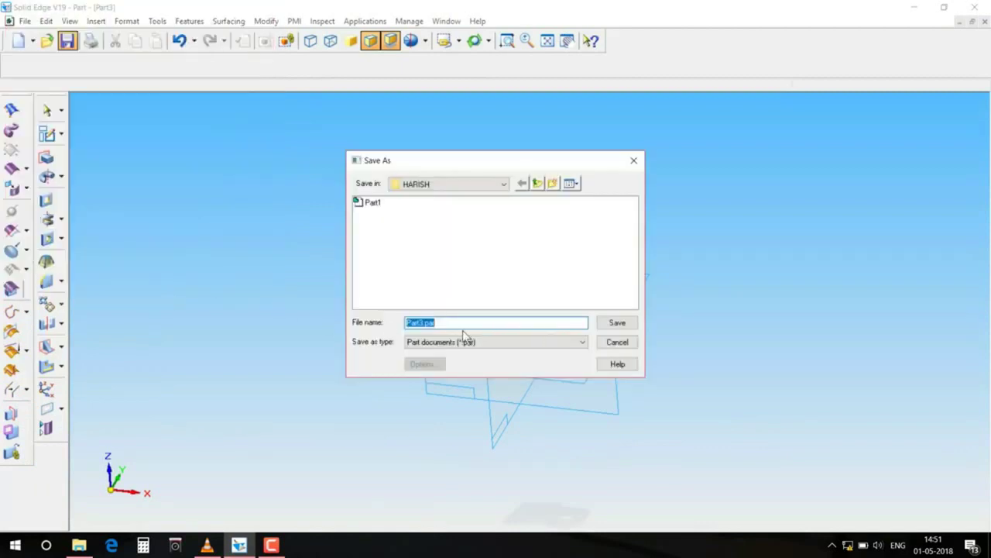
key(BackSpace)
text(PAR1)
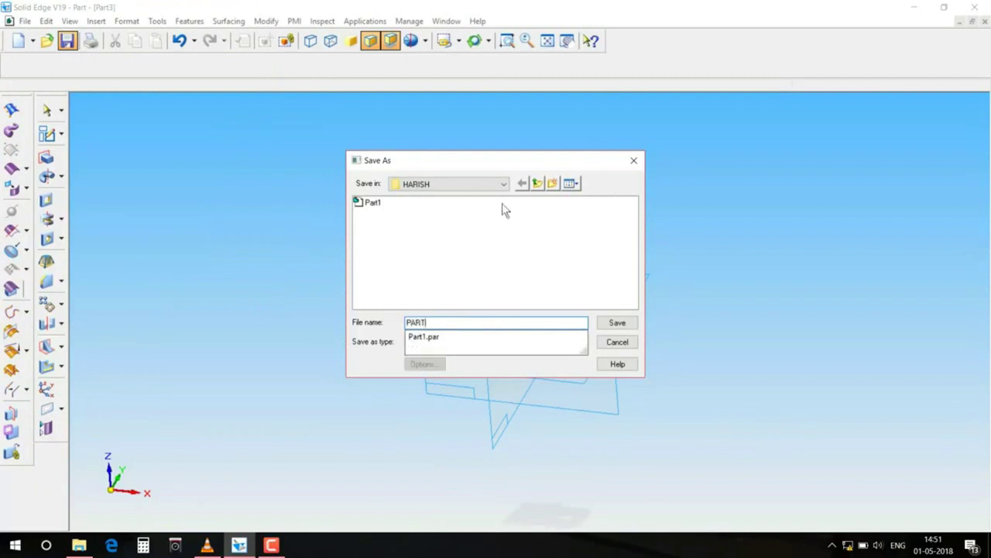
click(633, 161)
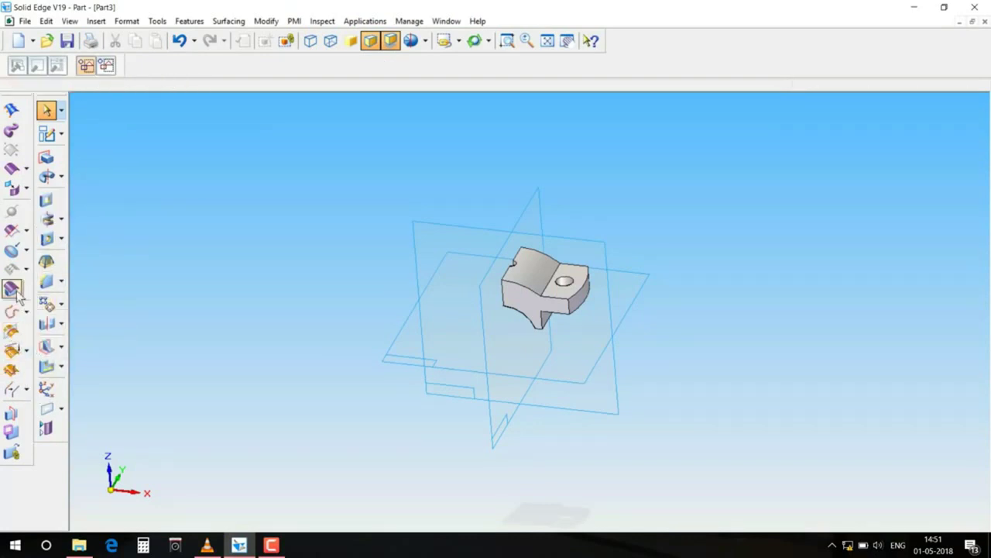
- Try to mirror all of the half cap's features about the right (yz) plane using Mirror Copy Feature with the Fast option
click(60, 327)
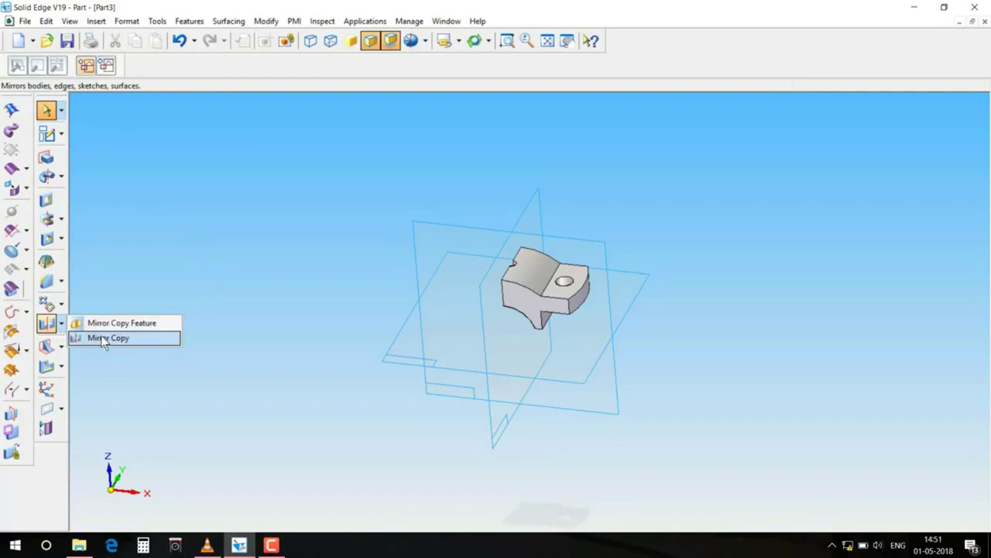
click(130, 324)
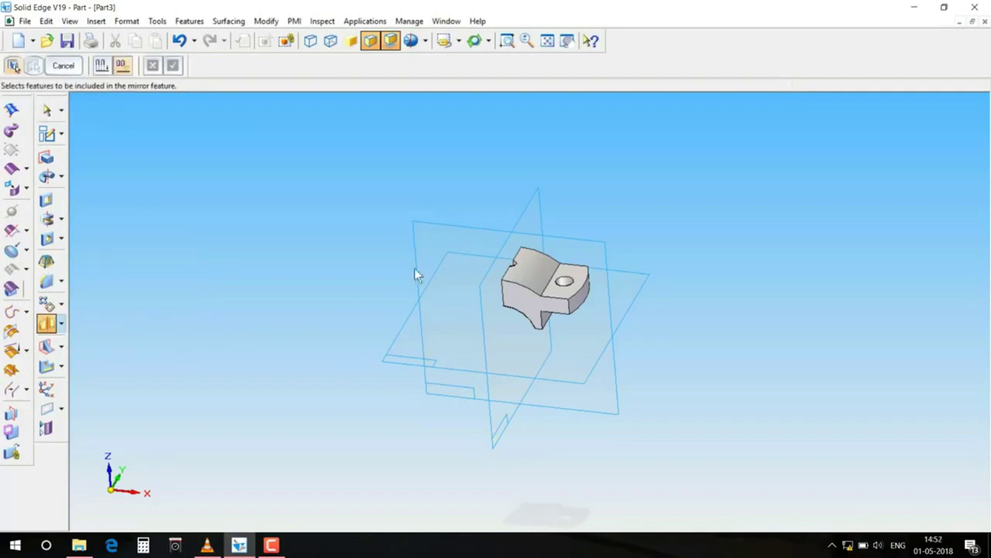
click(493, 274)
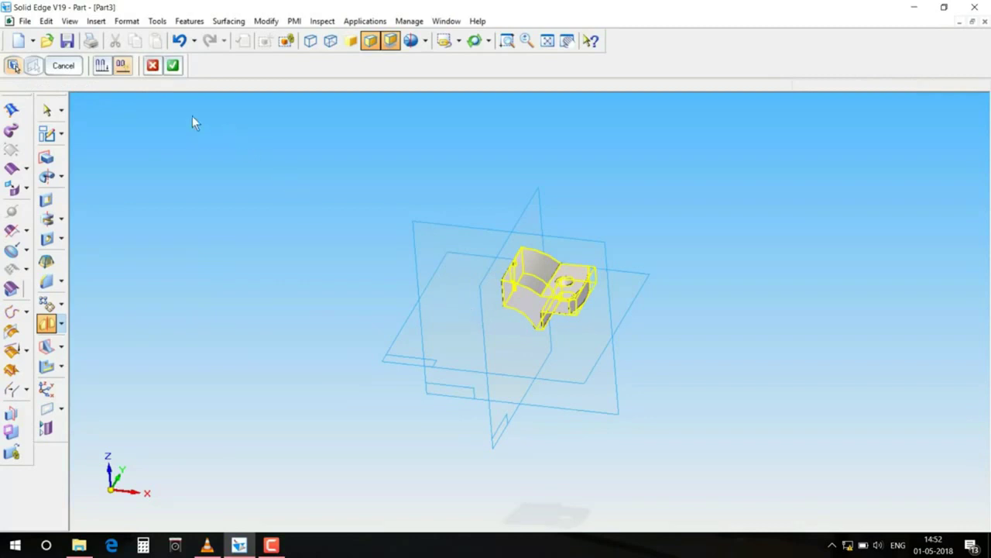
click(173, 66)
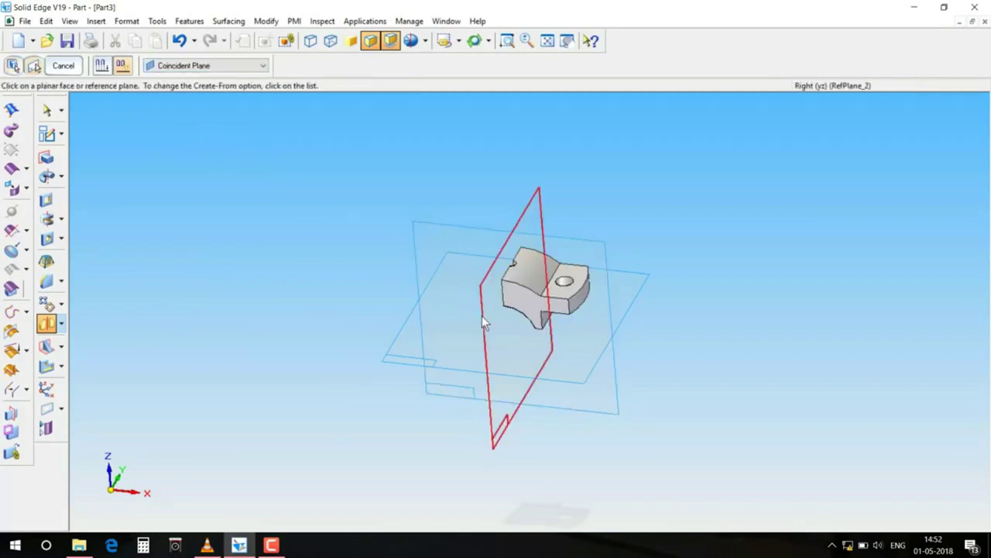
key(Tab)
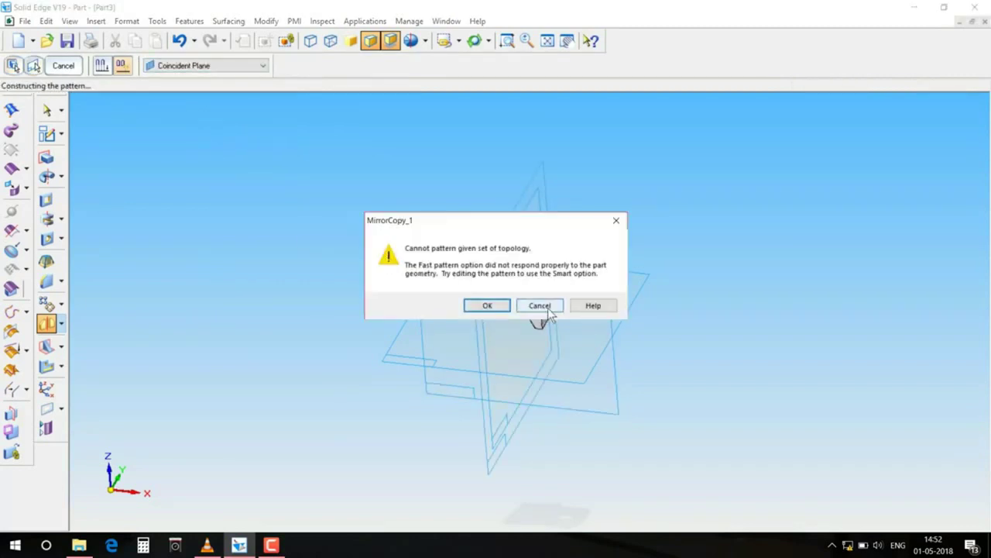
key(Return)
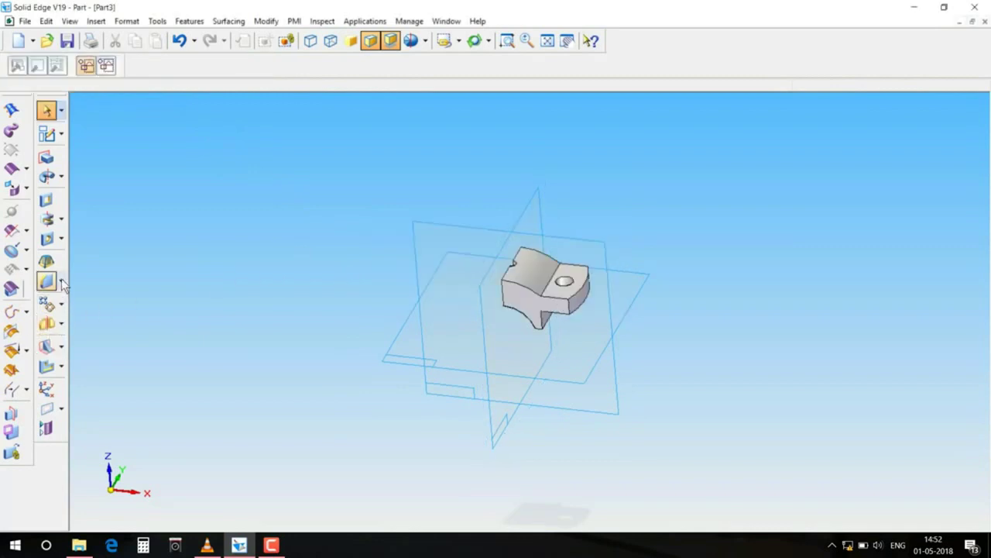
- Mirror the half cap's body about the right (yz) plane using Mirror Copy to complete the full cap
click(62, 324)
click(117, 346)
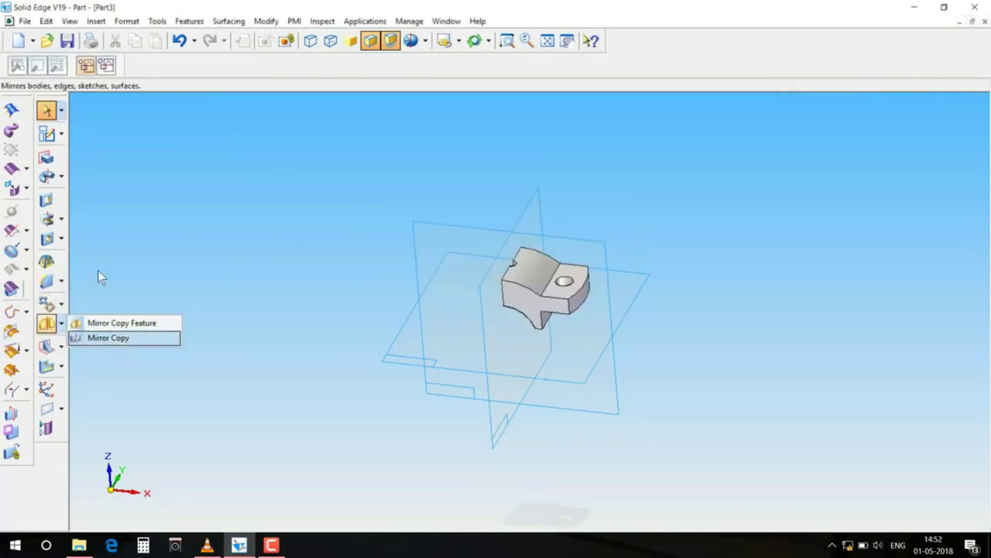
click(559, 318)
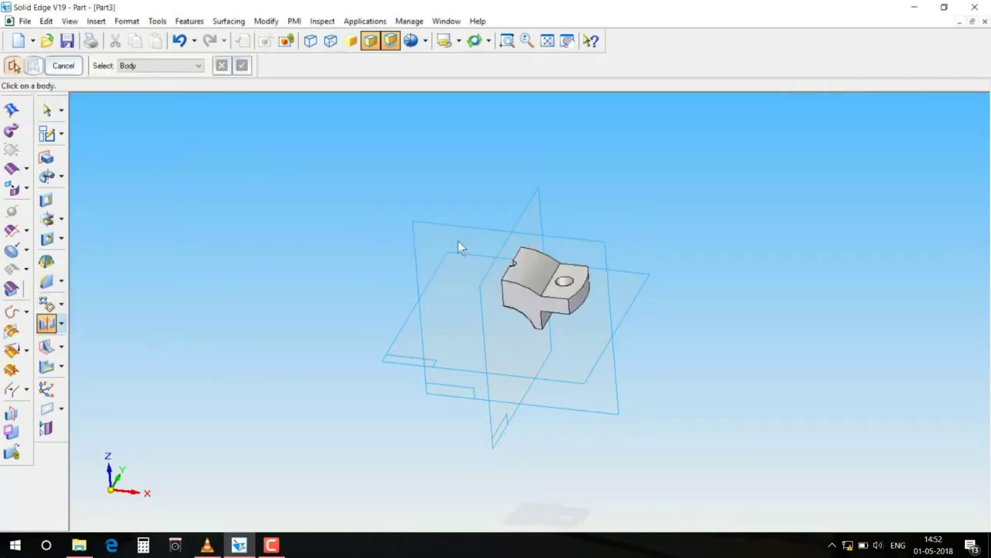
click(486, 307)
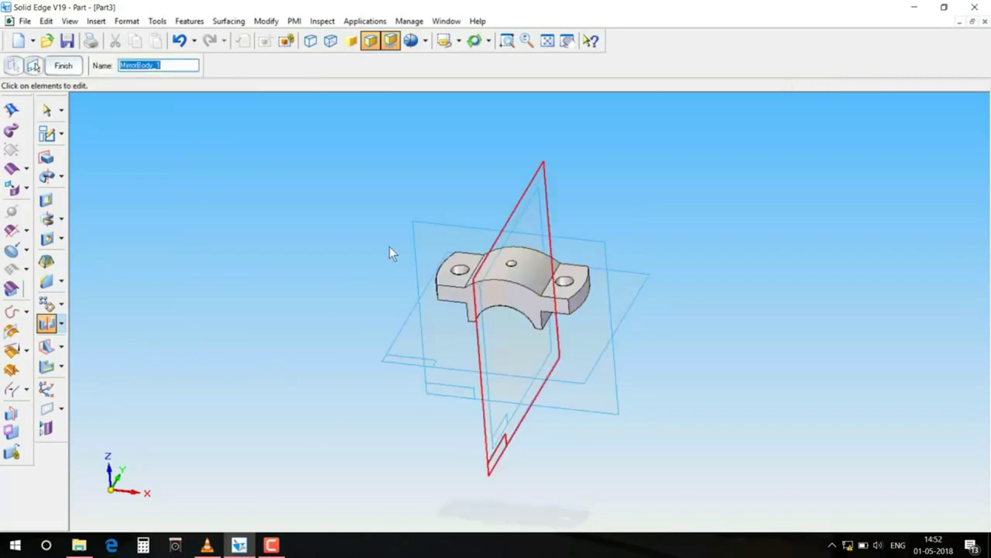
click(64, 66)
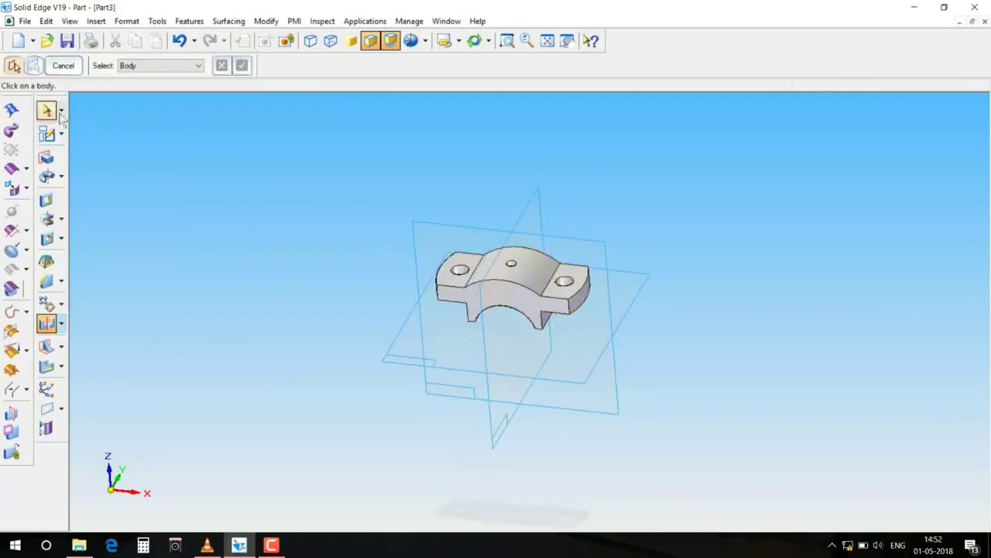
click(26, 21)
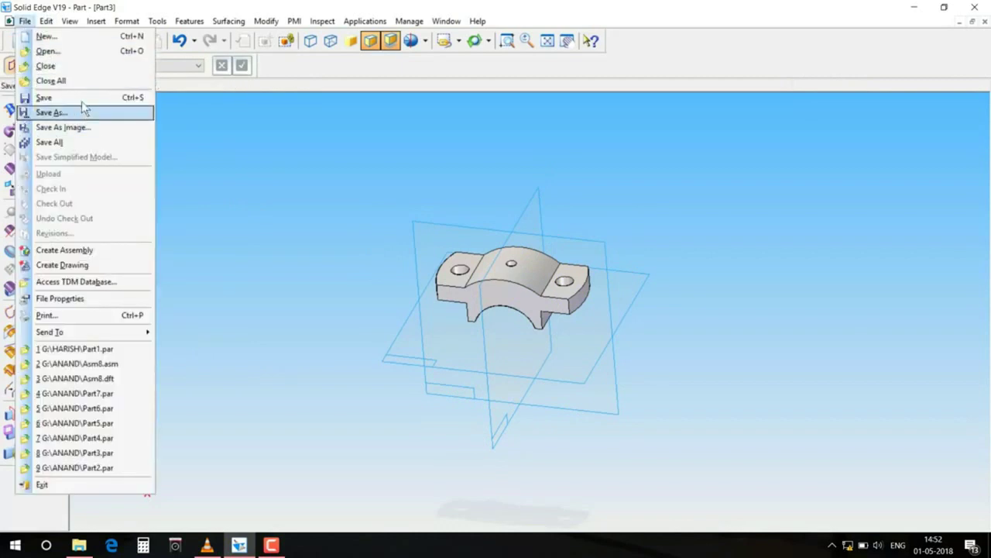
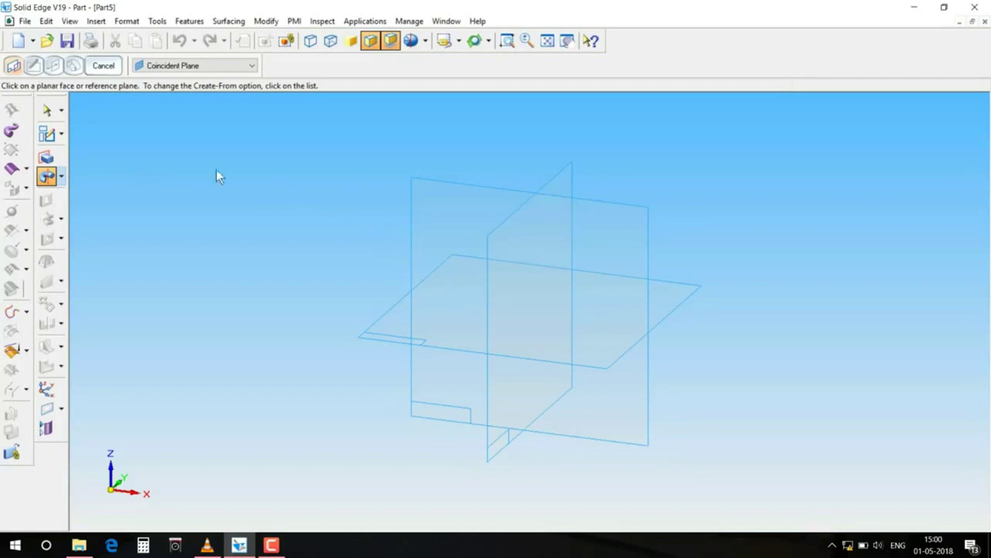
- Start a protrusion on the front (xz) plane and sketch an 18 mm by 18 mm square at 0° beside the origin
click(47, 158)
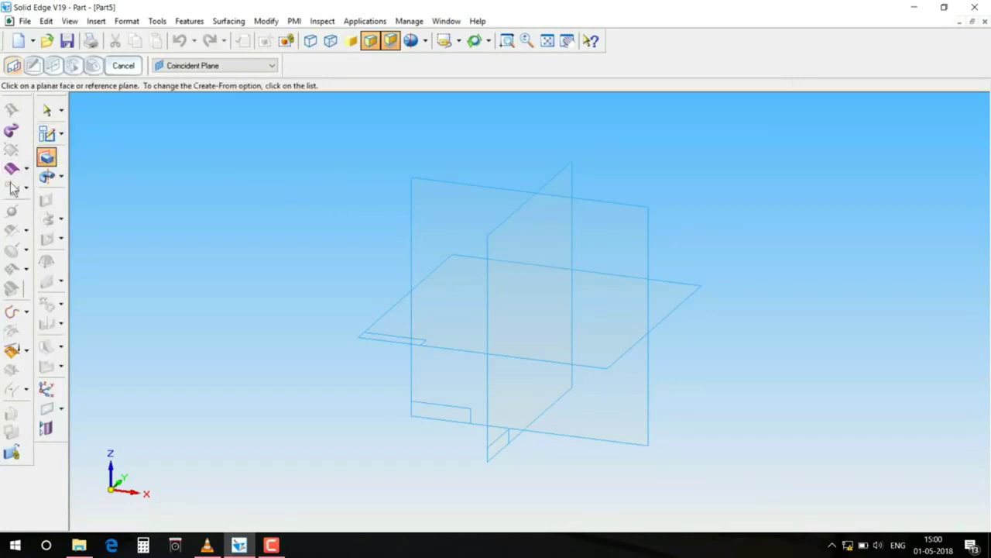
click(453, 216)
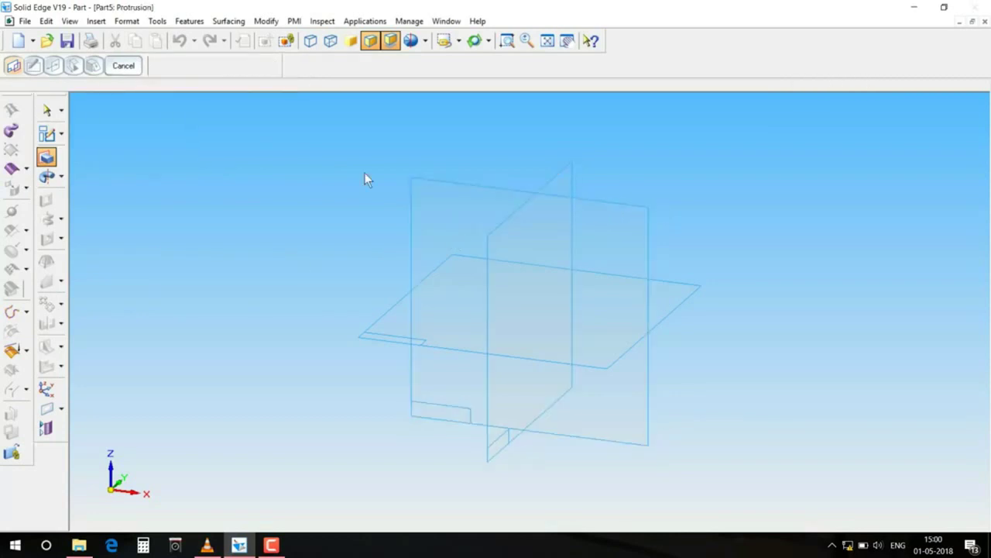
click(36, 208)
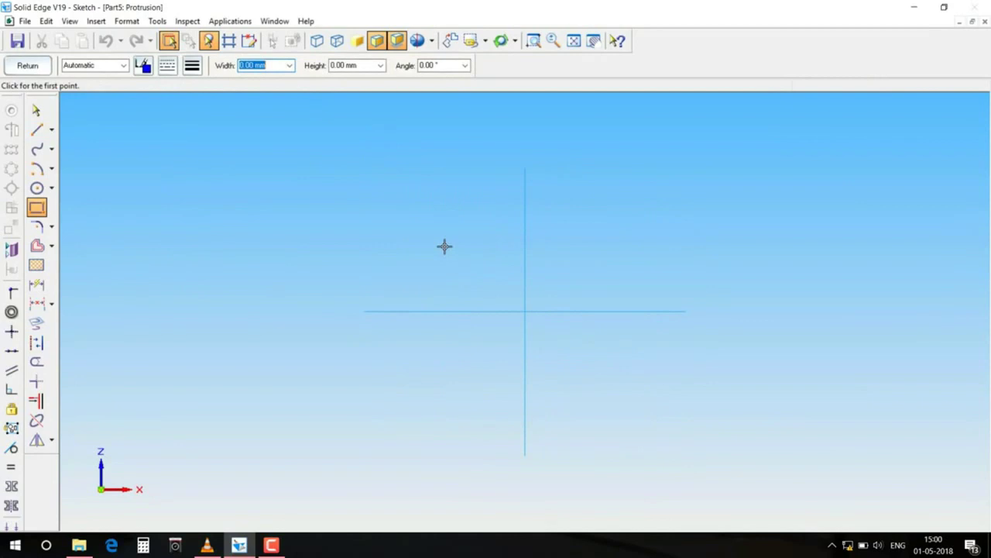
key(Tab)
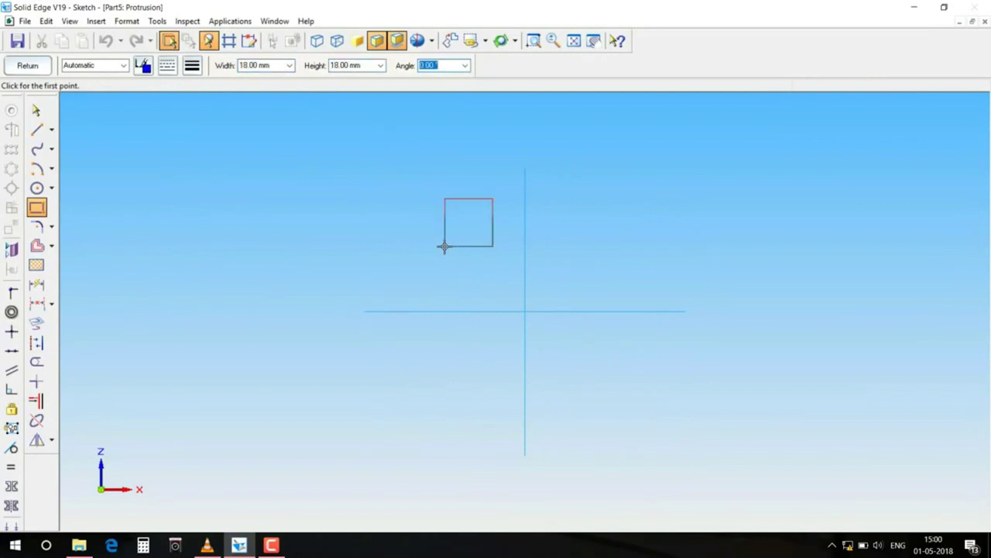
click(444, 247)
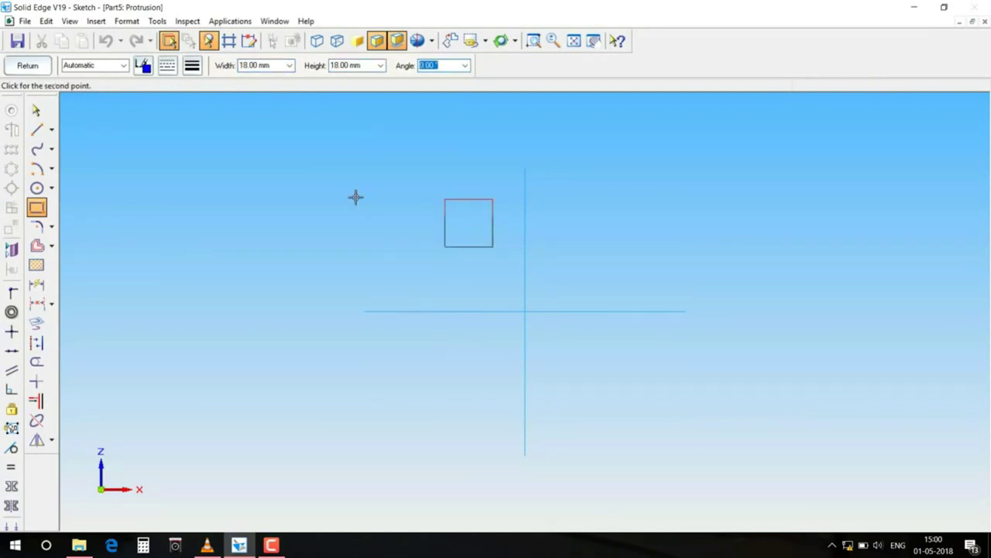
key(Tab)
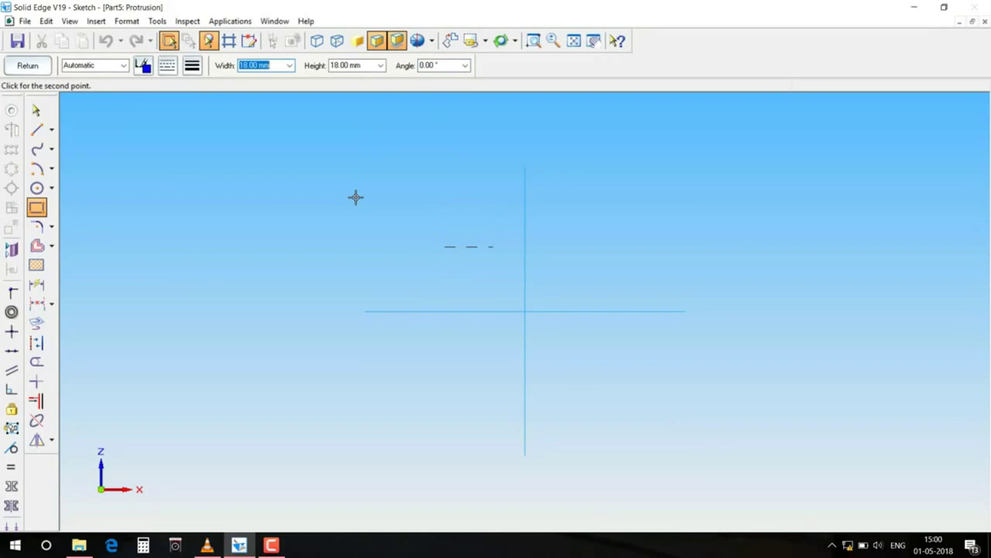
click(443, 237)
click(463, 237)
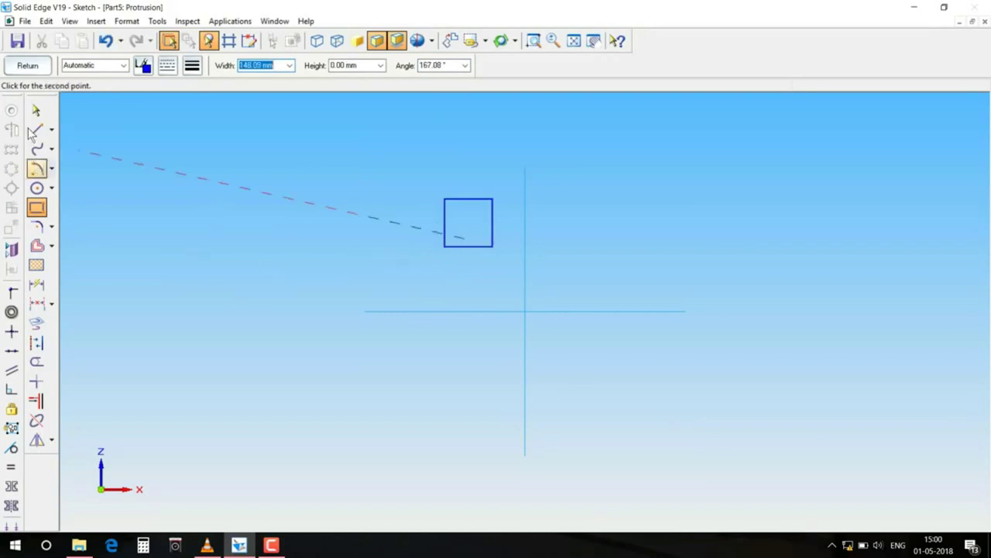
right_click(36, 161)
key(Escape)
key(Escape)
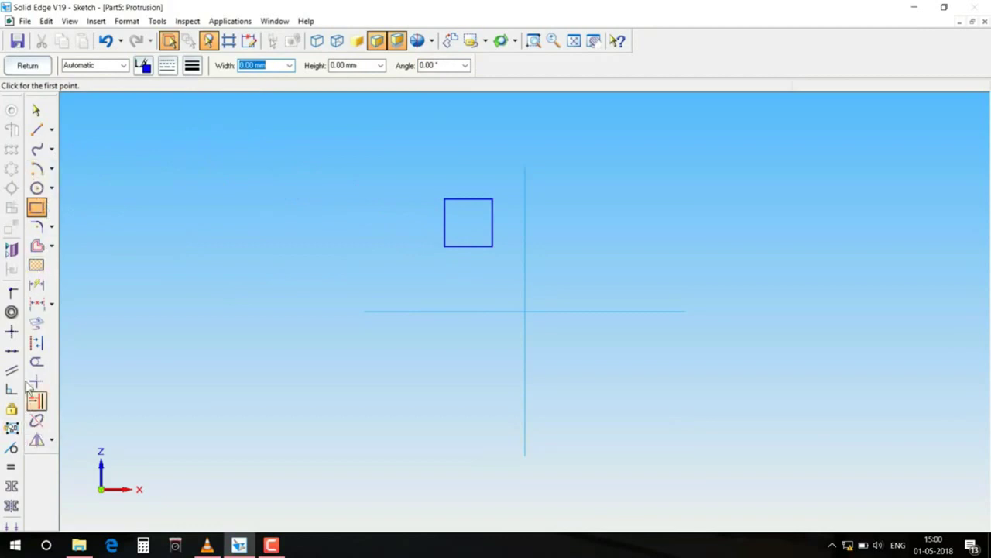
- Move the whole square from its centre point to the sketch origin
click(51, 439)
click(89, 439)
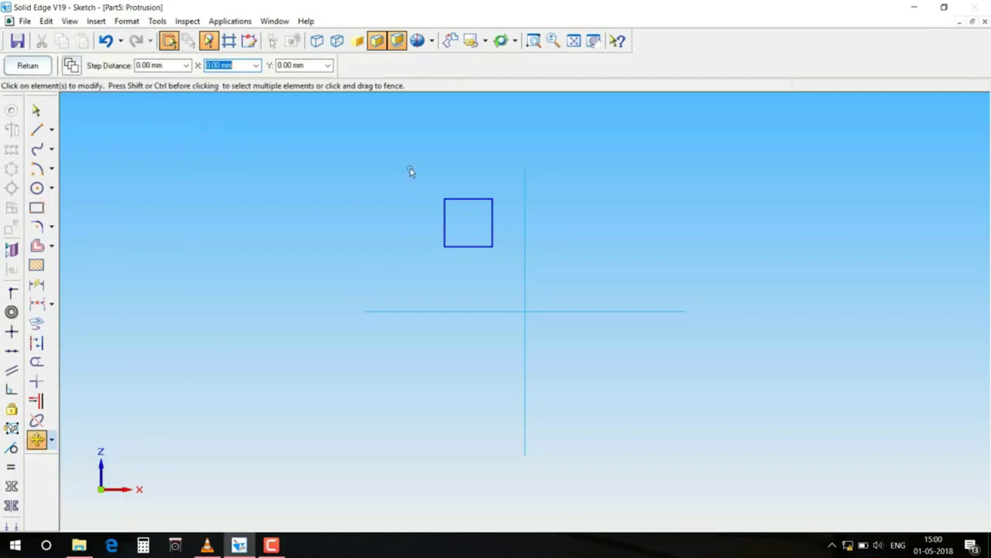
drag(487, 267, 515, 289)
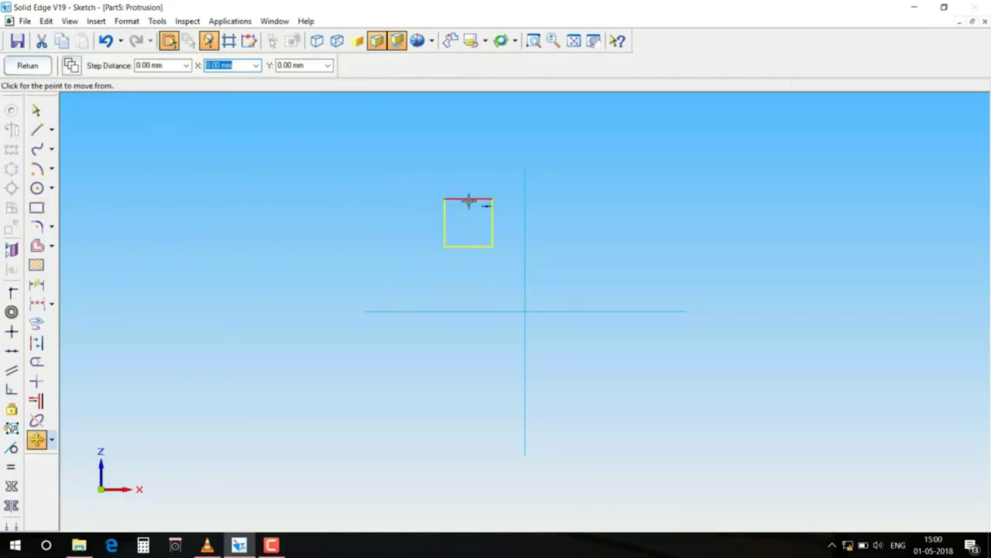
click(469, 225)
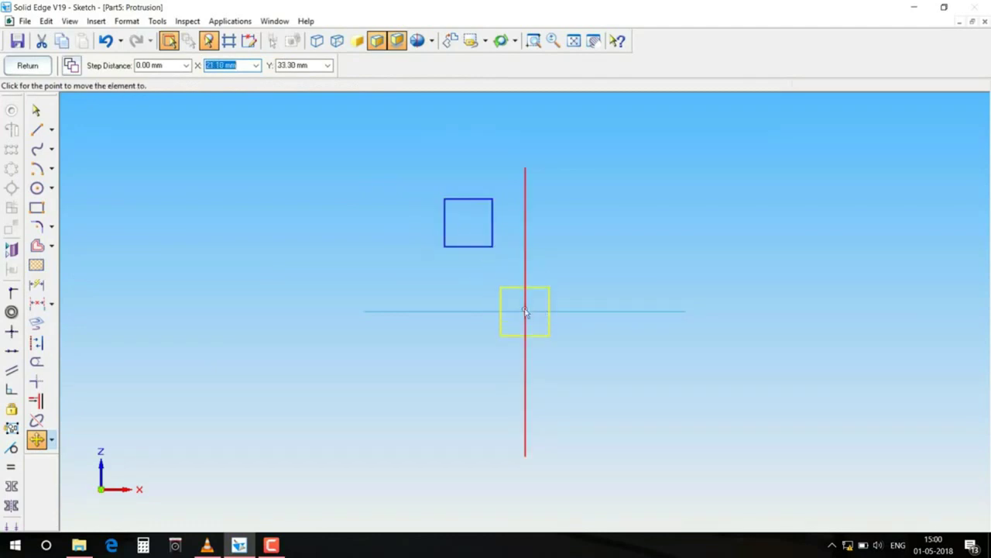
click(525, 311)
- Close the square's sketch and extrude it symmetrically to a total of 6.5 mm to form the bolt head
click(35, 67)
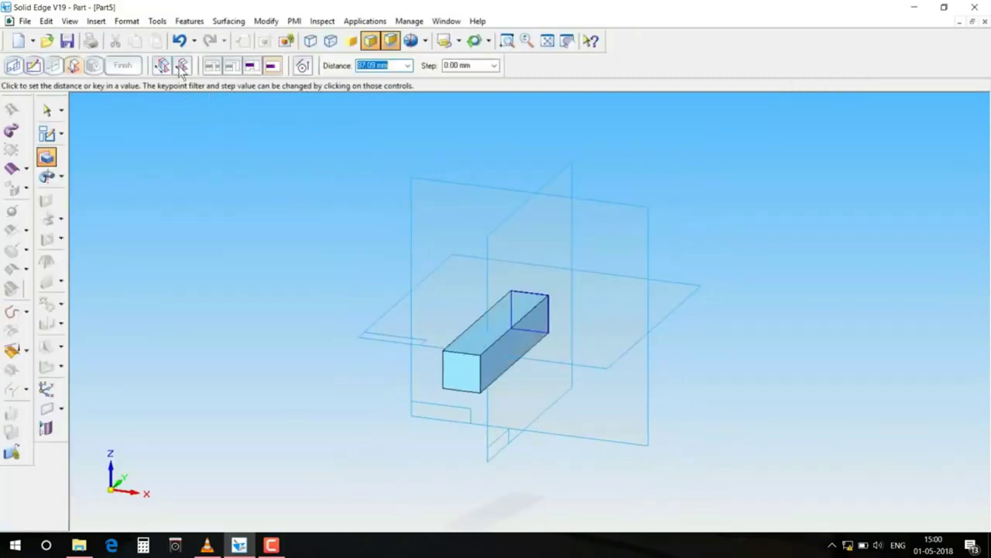
click(182, 67)
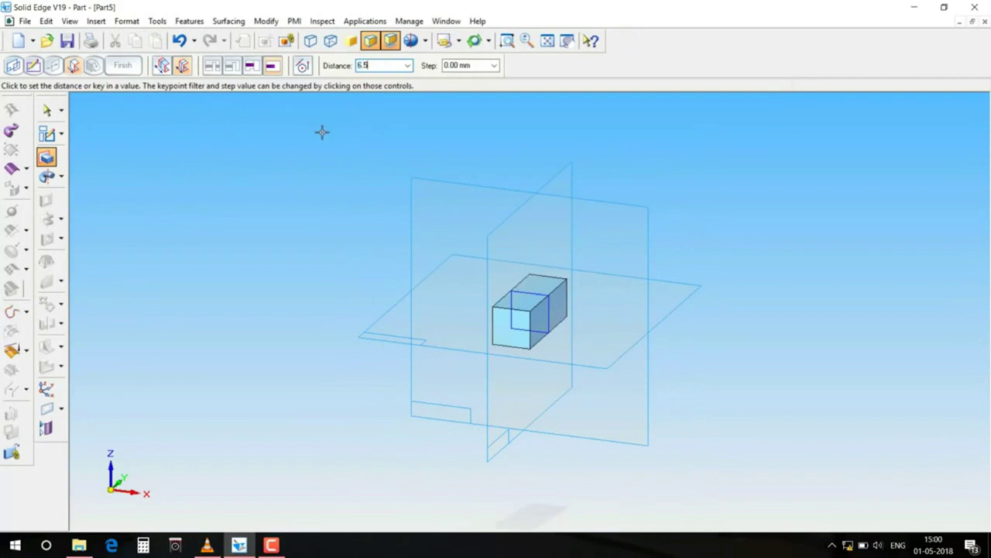
key(Return)
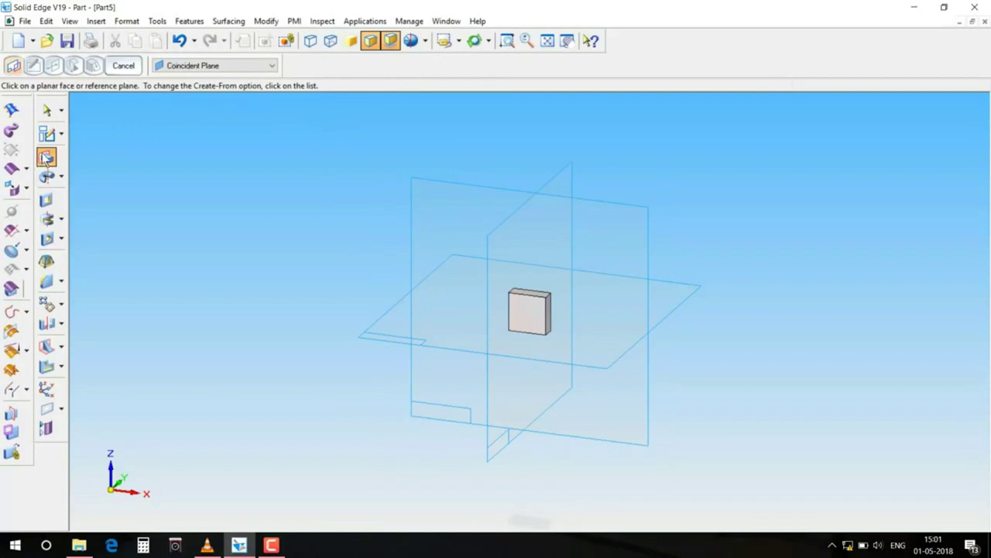
- Start a protrusion on the head's front square face and sketch a 10 mm diameter circle centred on the origin
click(527, 313)
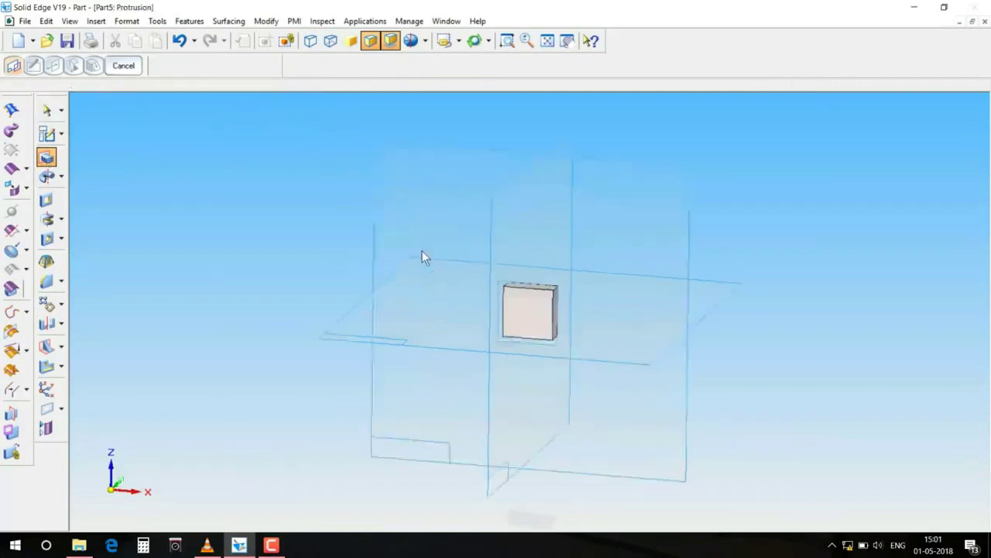
click(36, 188)
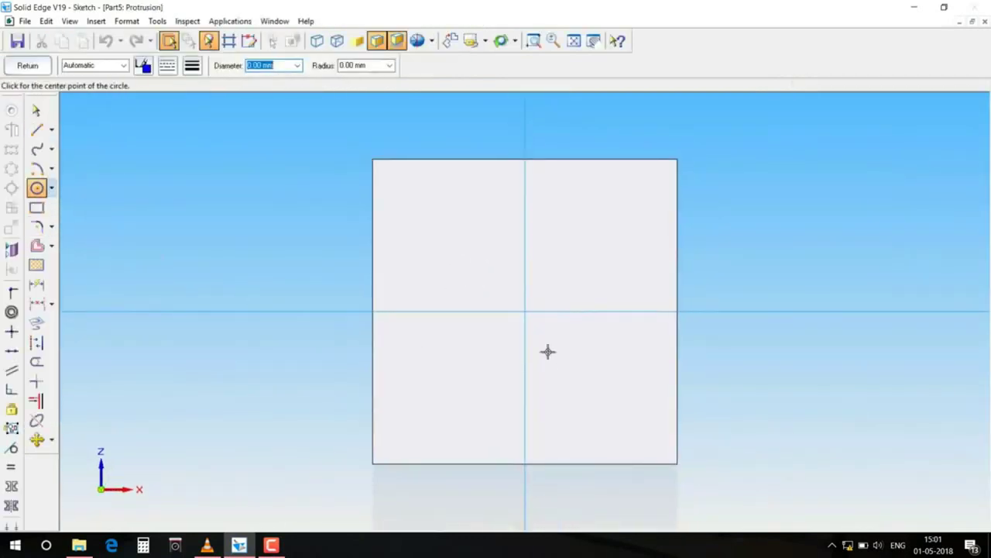
click(525, 312)
text(10)
key(Return)
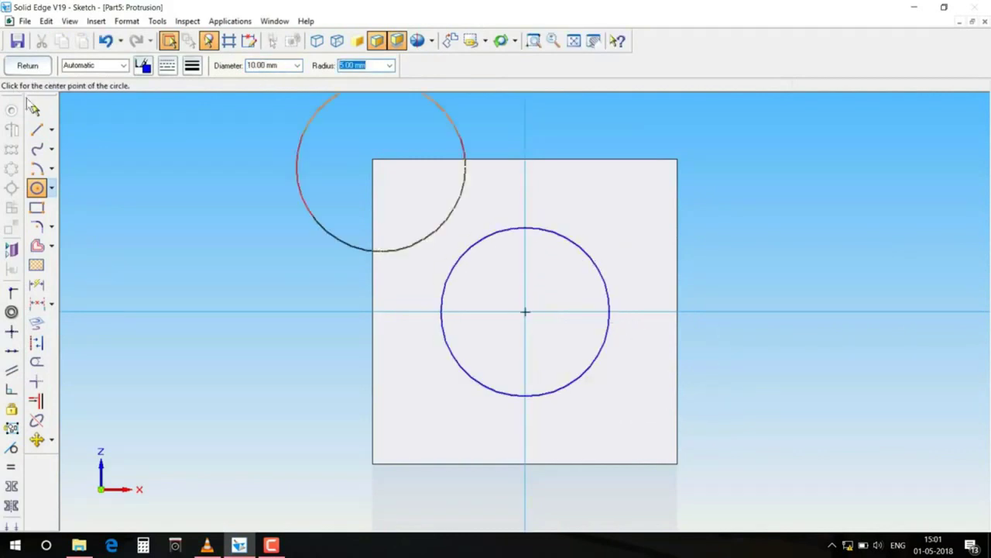
- Extrude the circle 75 mm outward from the head's front face to form the bolt shank
click(23, 65)
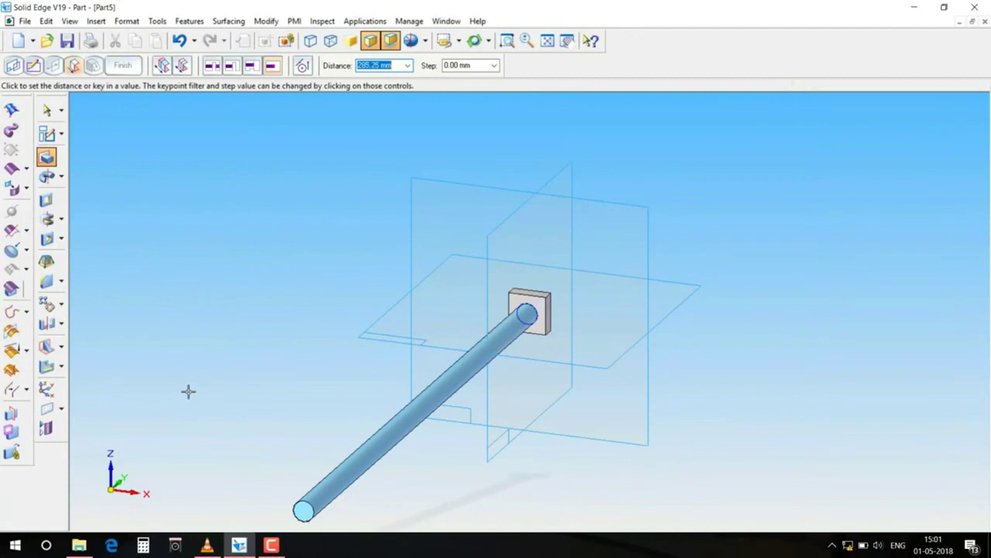
key(Return)
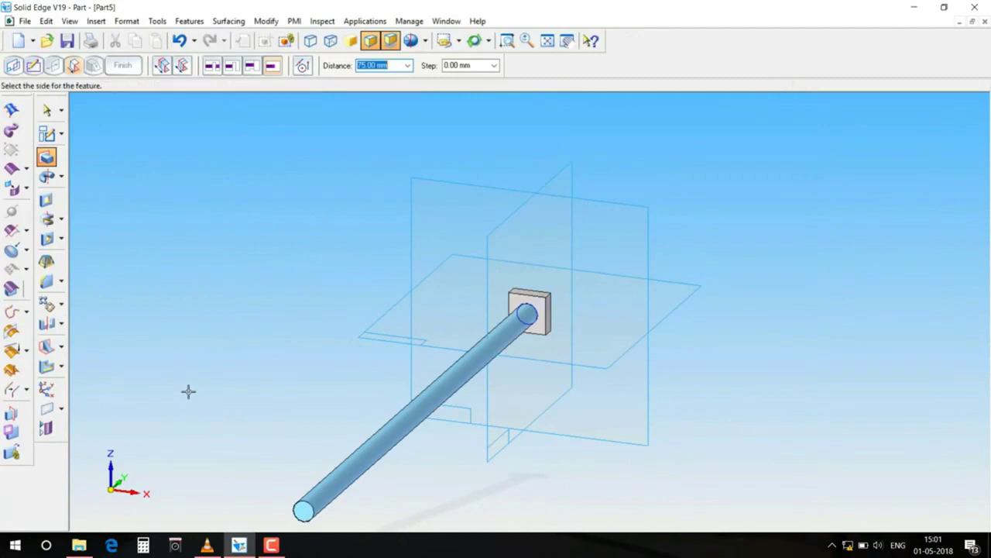
click(388, 369)
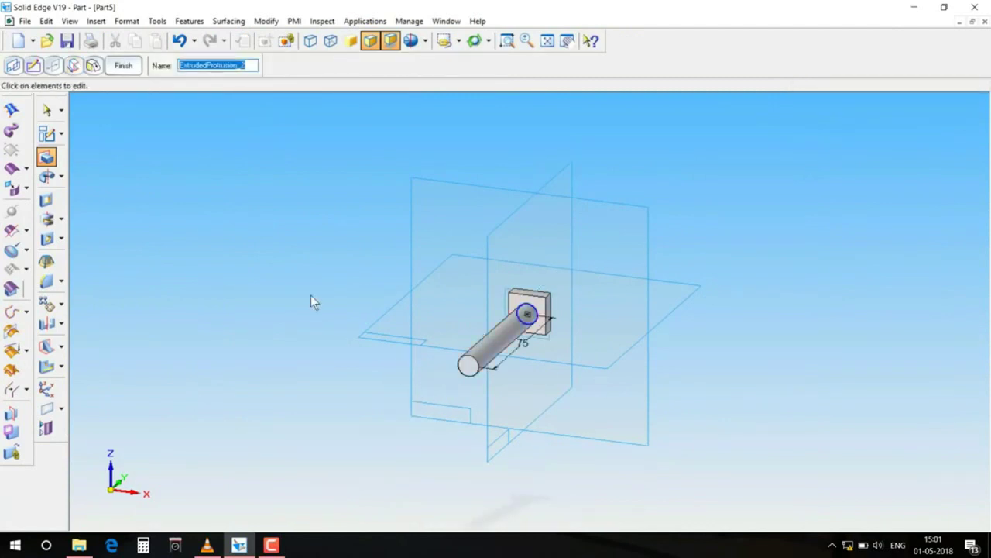
right_click(311, 295)
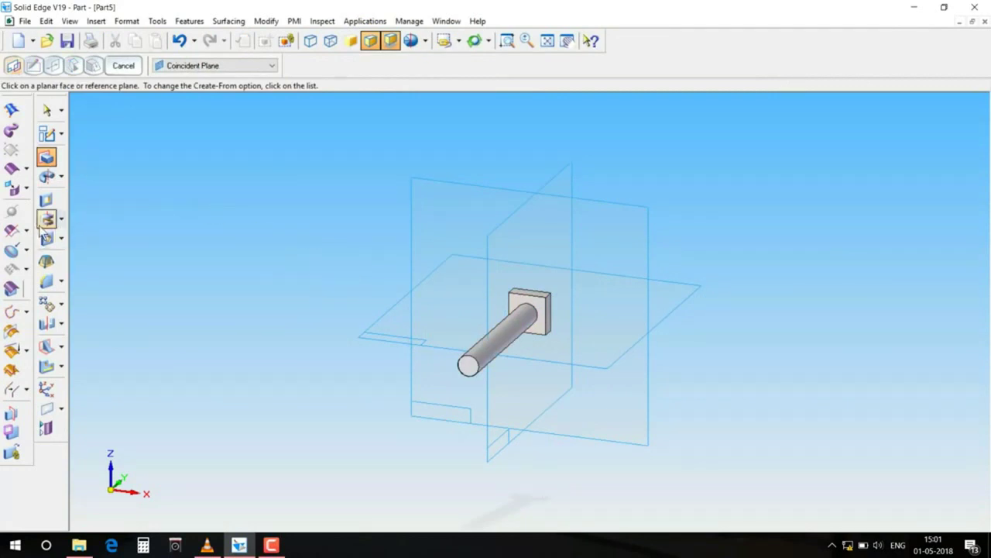
- Start a cutout on the head's upper side face and sketch a 20 mm line along the axis from the outer edge's midpoint toward the shank
click(46, 200)
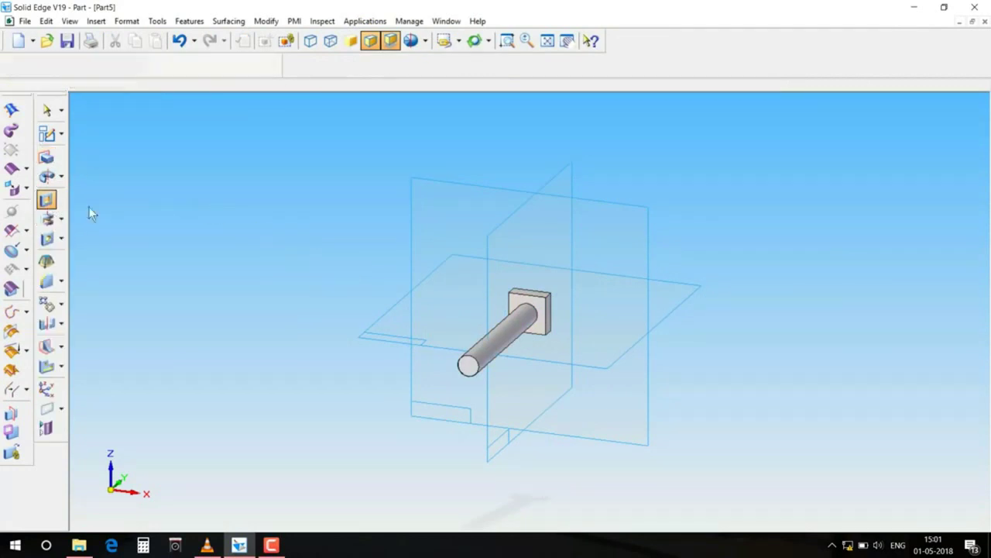
click(545, 302)
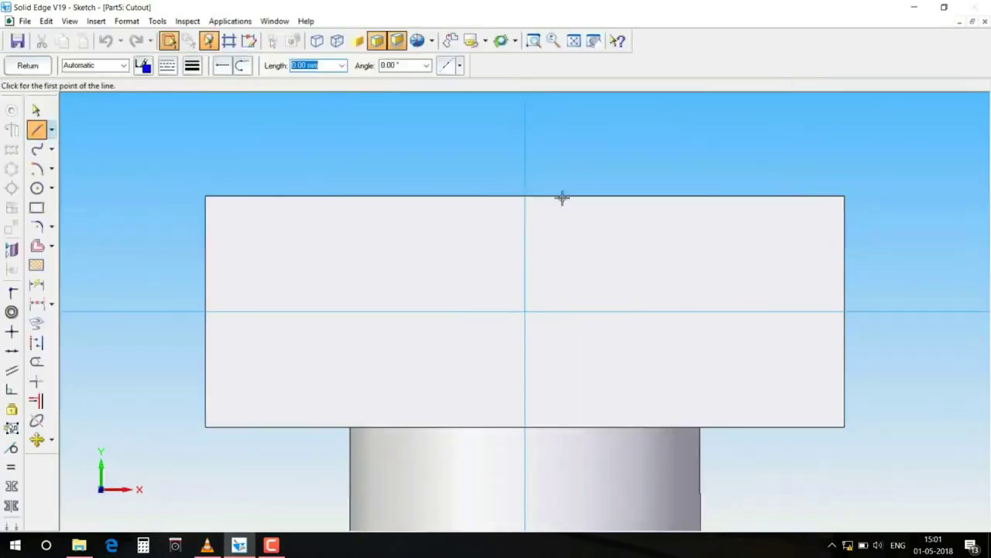
click(573, 42)
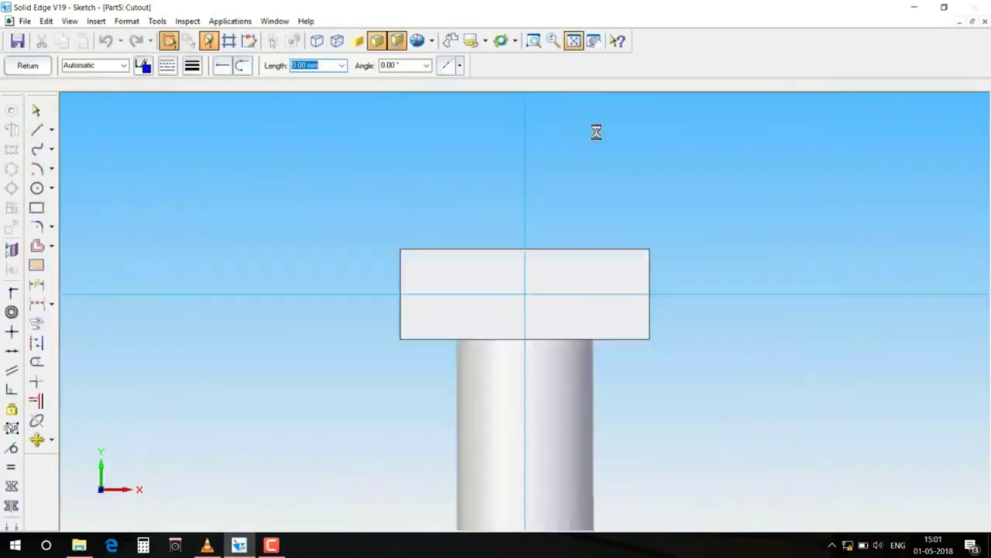
click(524, 275)
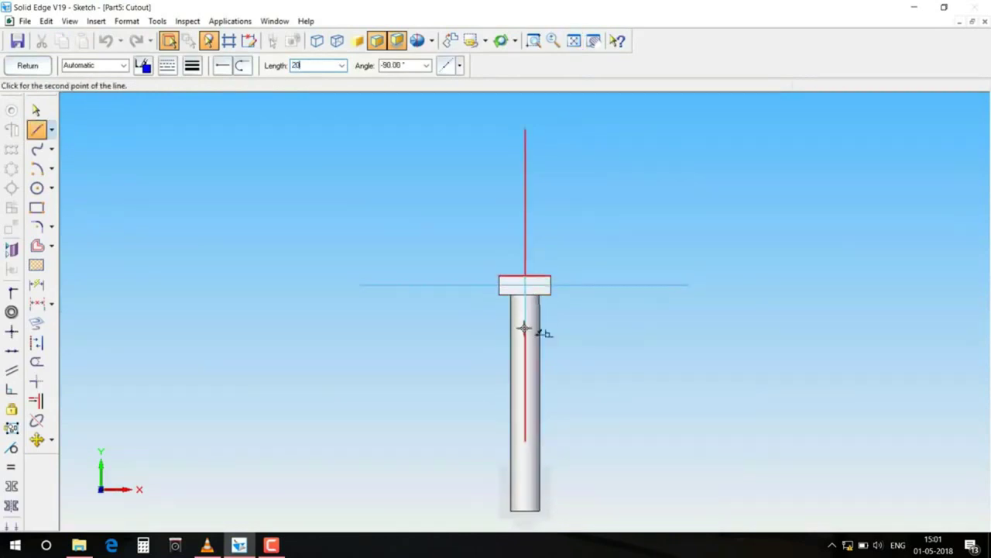
text(20)
key(Tab)
click(524, 327)
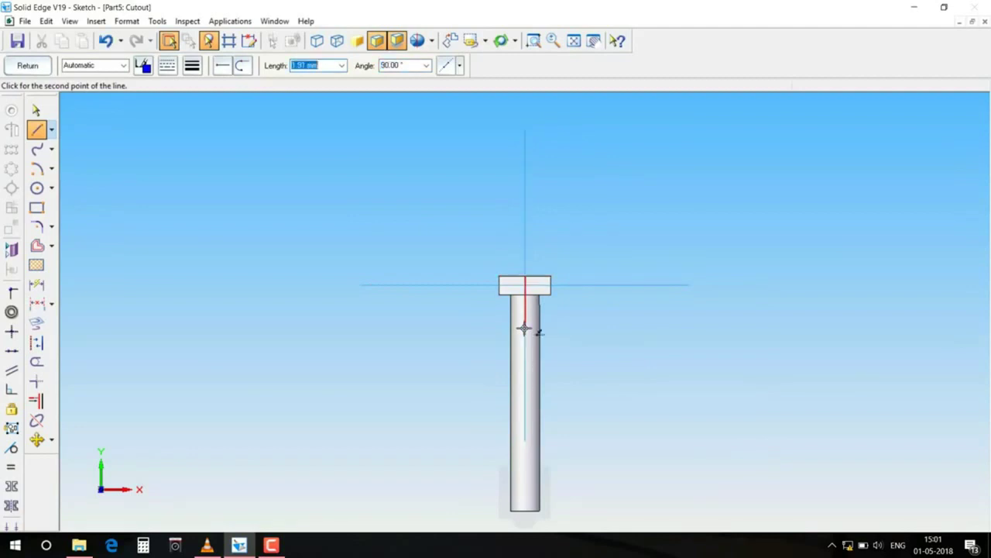
right_click(608, 324)
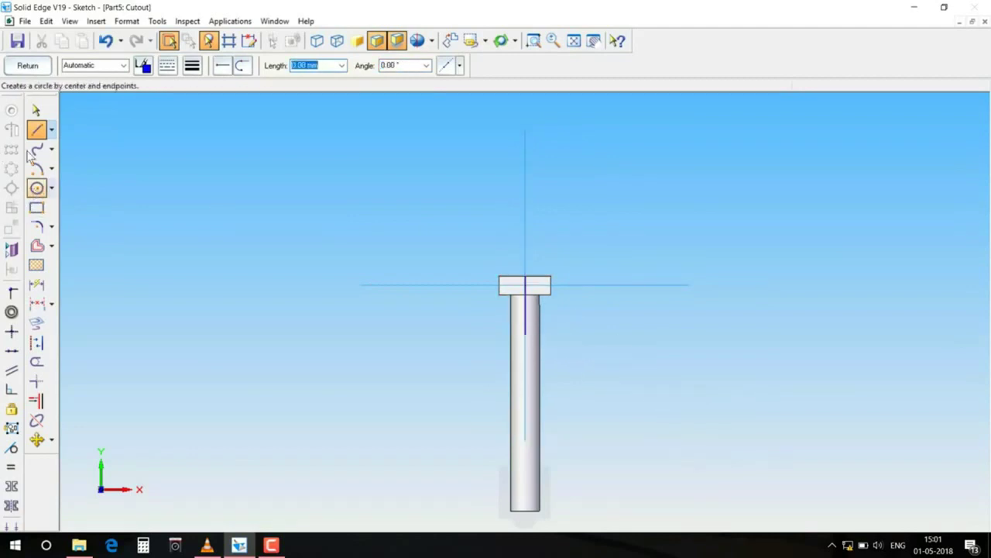
- Draw a circle centred on the line's shank-side end and passing through its other end at the head's outer edge
click(36, 187)
click(525, 333)
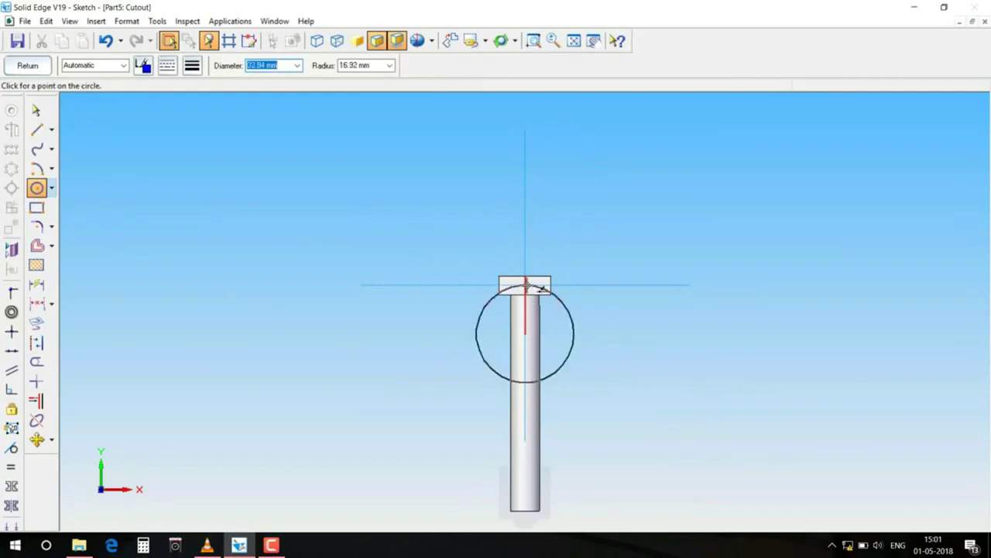
click(525, 281)
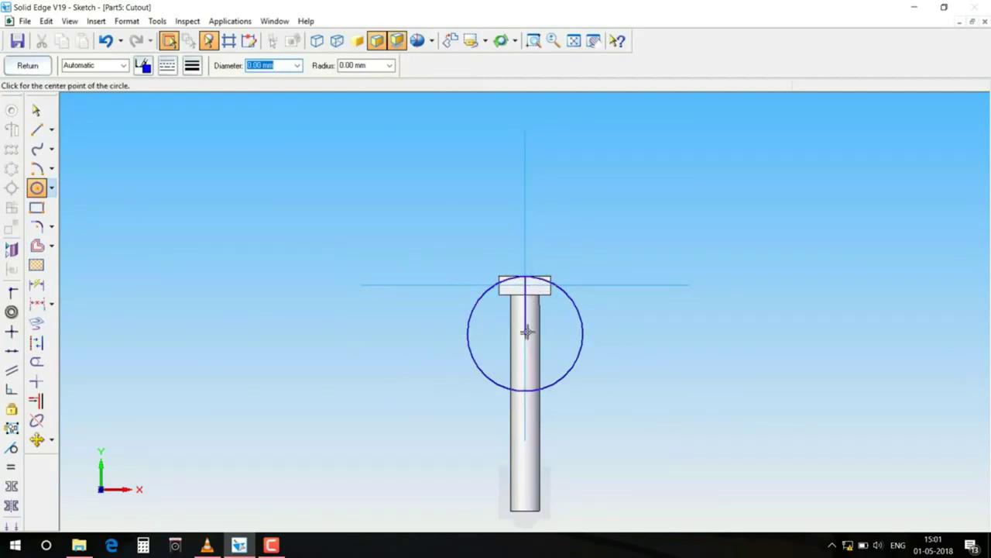
- Draw a concentric circle about 56 mm in diameter around the first circle and try to finish the sketch
click(525, 334)
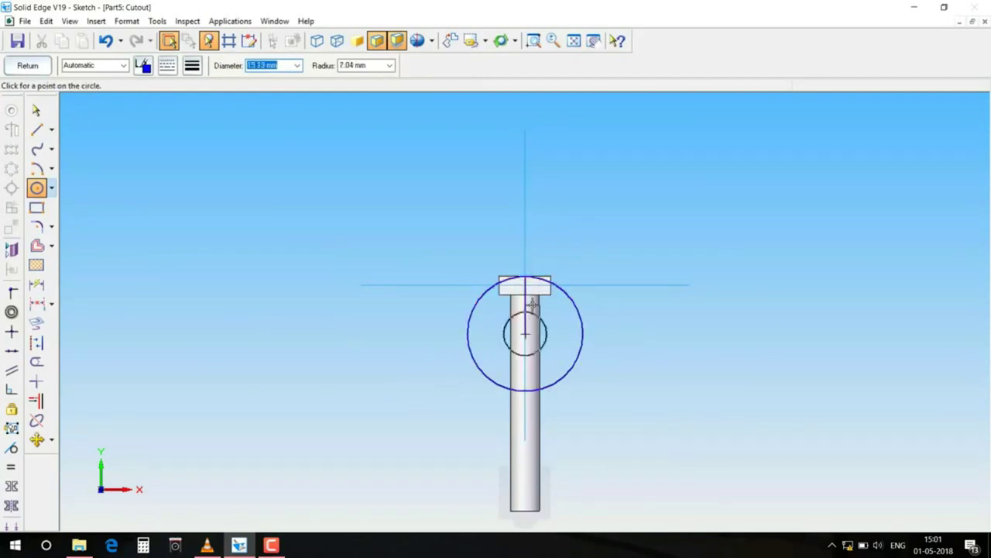
click(525, 253)
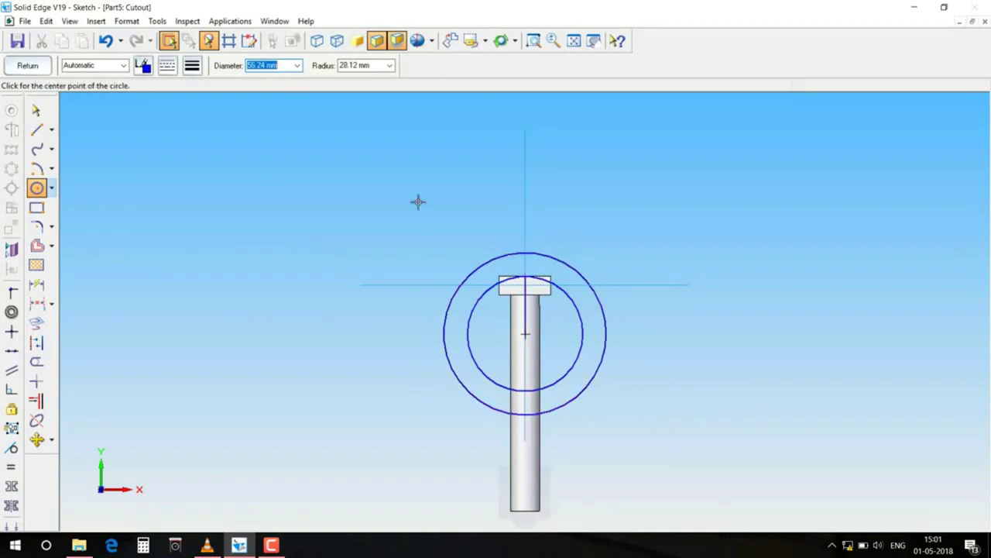
click(28, 66)
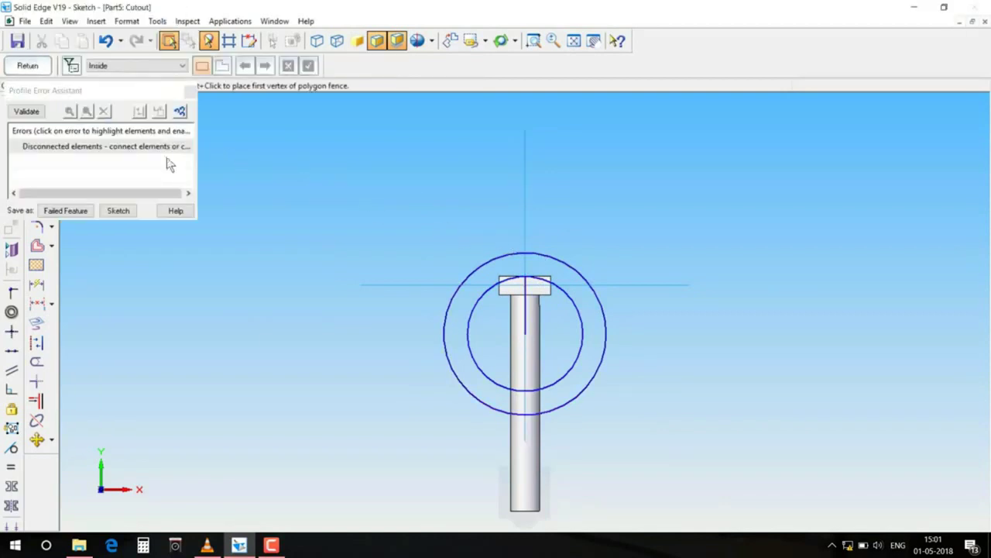
click(141, 147)
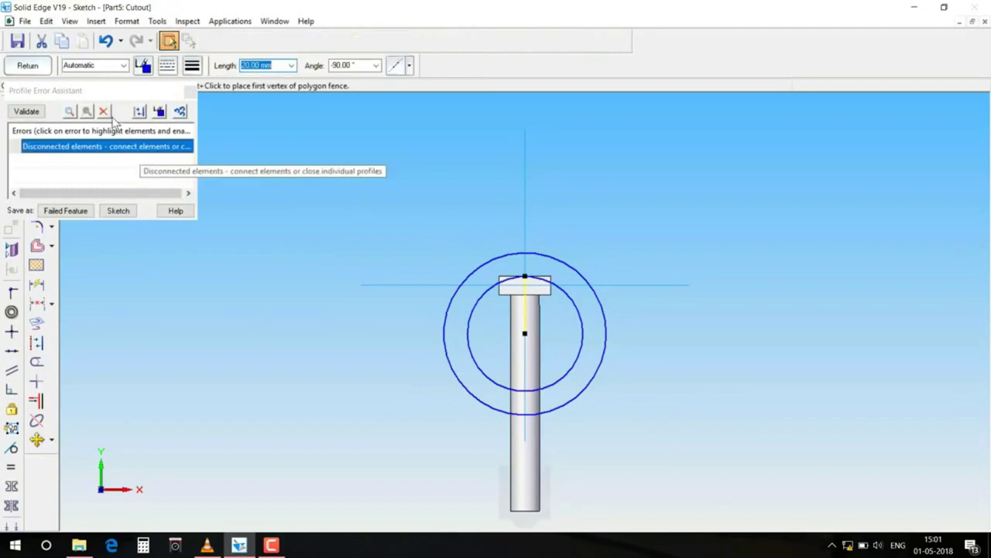
click(190, 91)
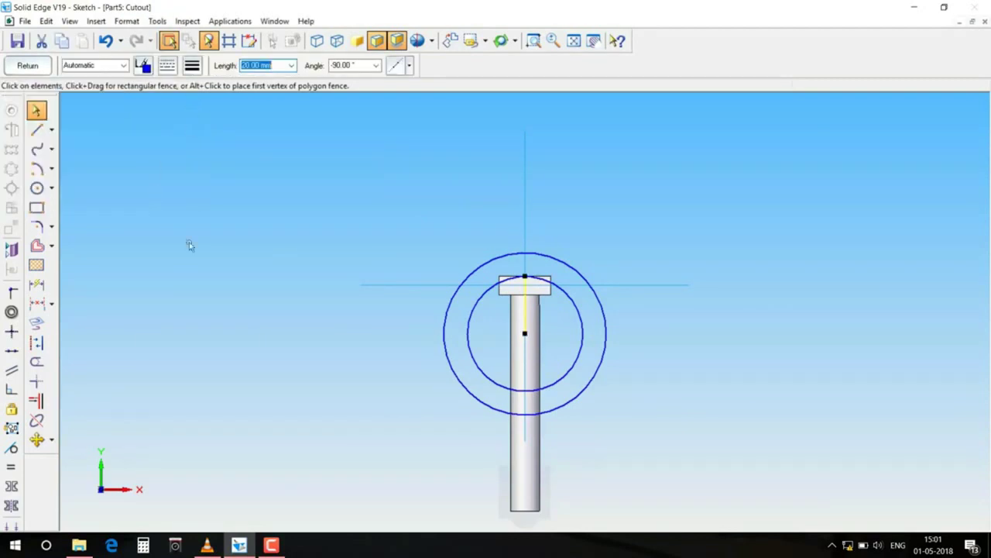
- Trim away the 20 mm line inside the circles, finish the sketch and abandon the cutout
click(36, 362)
drag(511, 319, 556, 328)
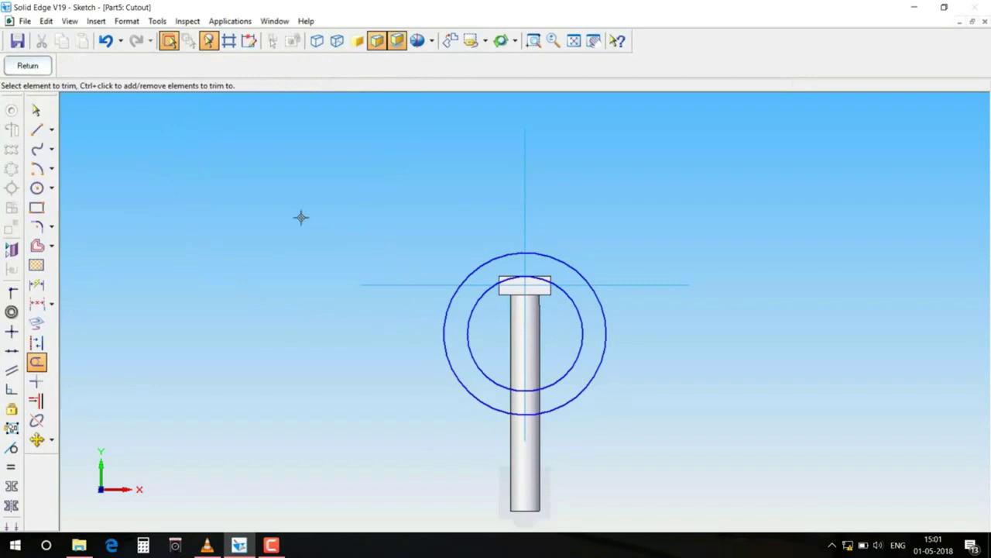
click(27, 66)
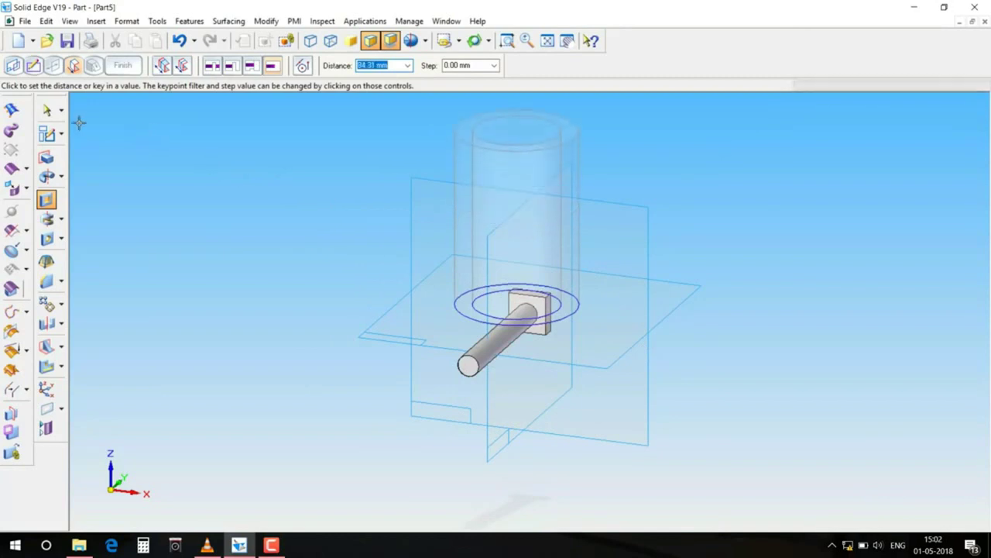
click(46, 110)
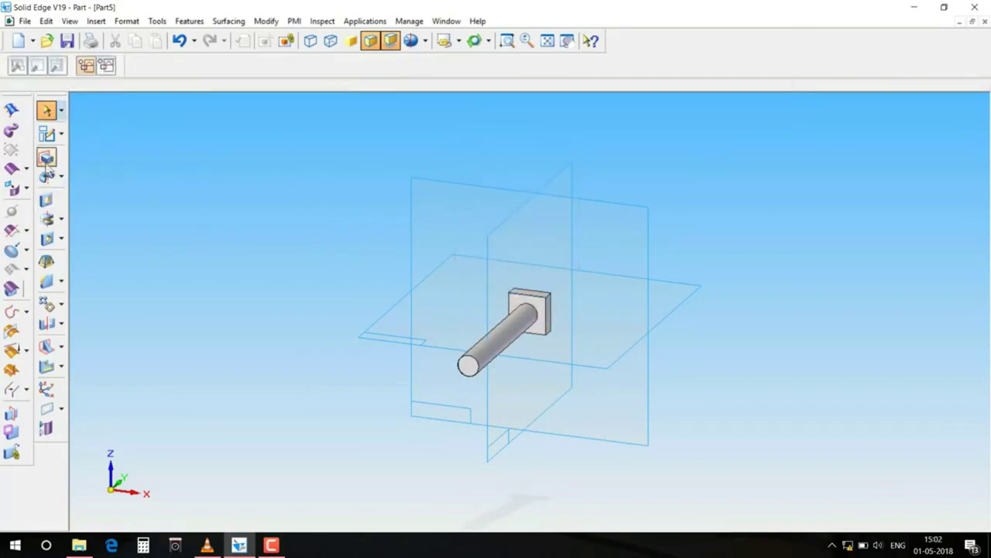
- Start a cutout on the Top (xy) plane and sketch a 20 mm line along the axis from the head's outer edge midpoint toward the shank
click(46, 199)
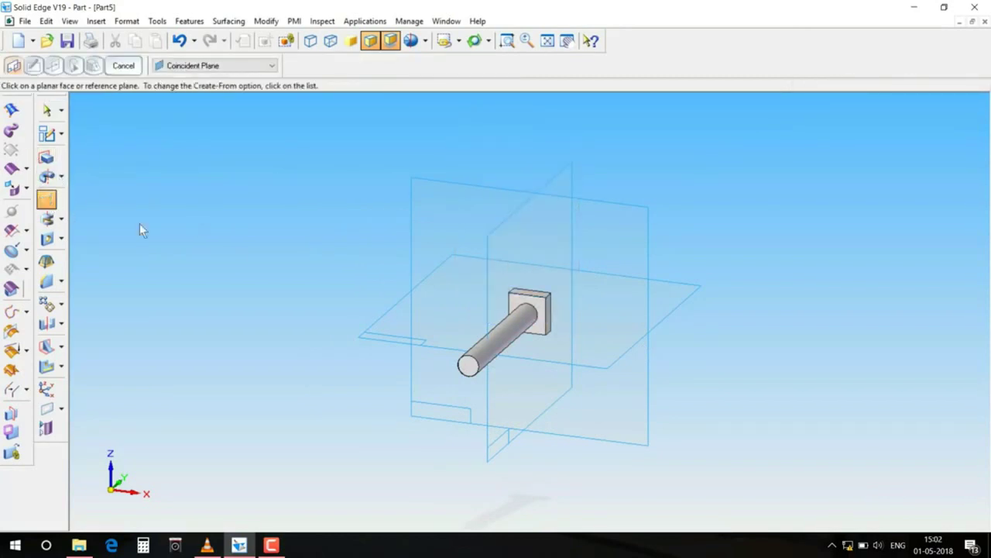
click(531, 294)
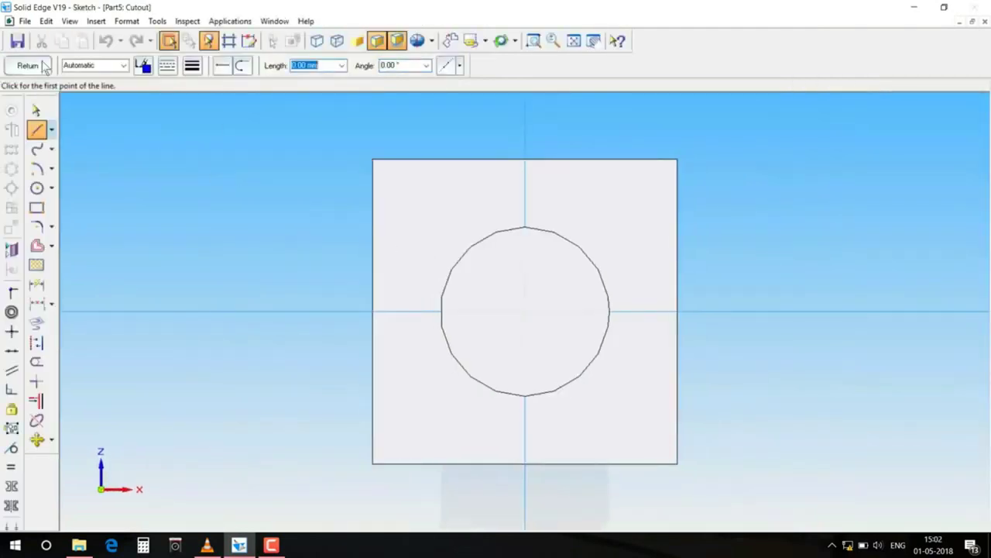
click(28, 66)
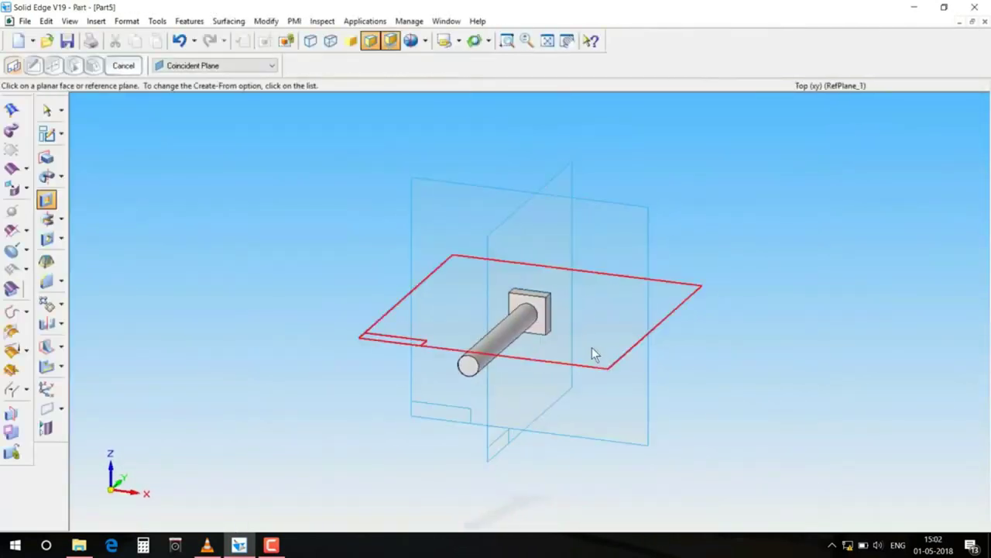
click(474, 277)
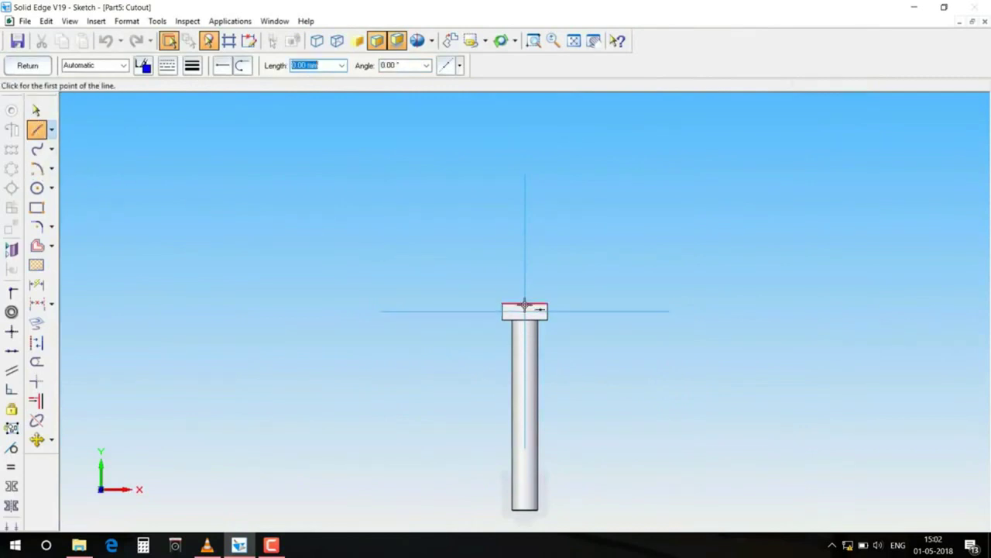
click(524, 303)
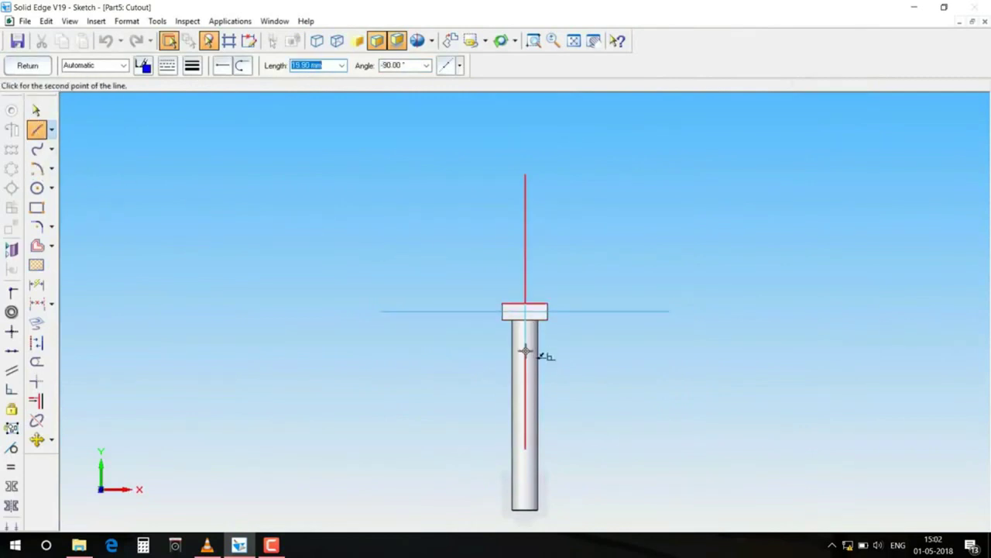
text(20)
key(Tab)
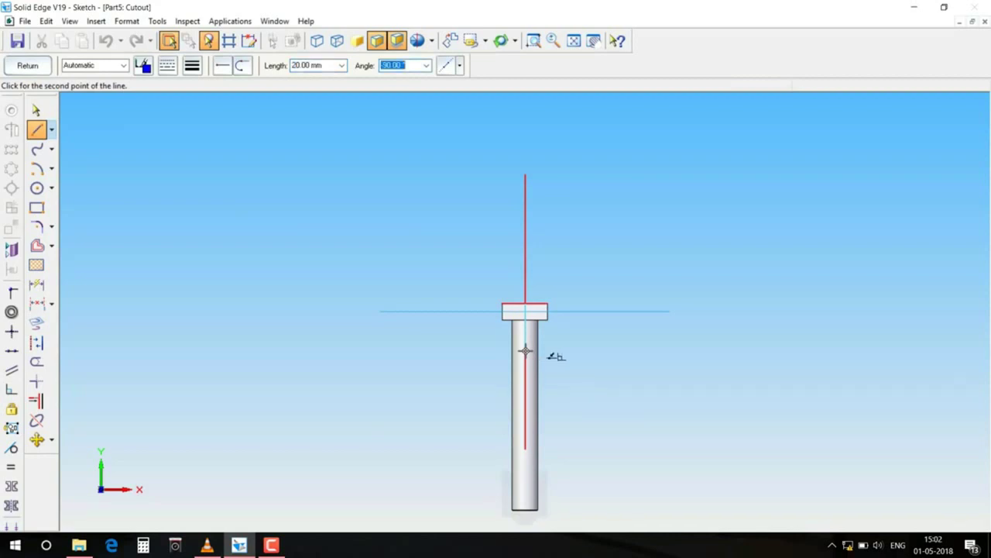
click(525, 352)
right_click(626, 284)
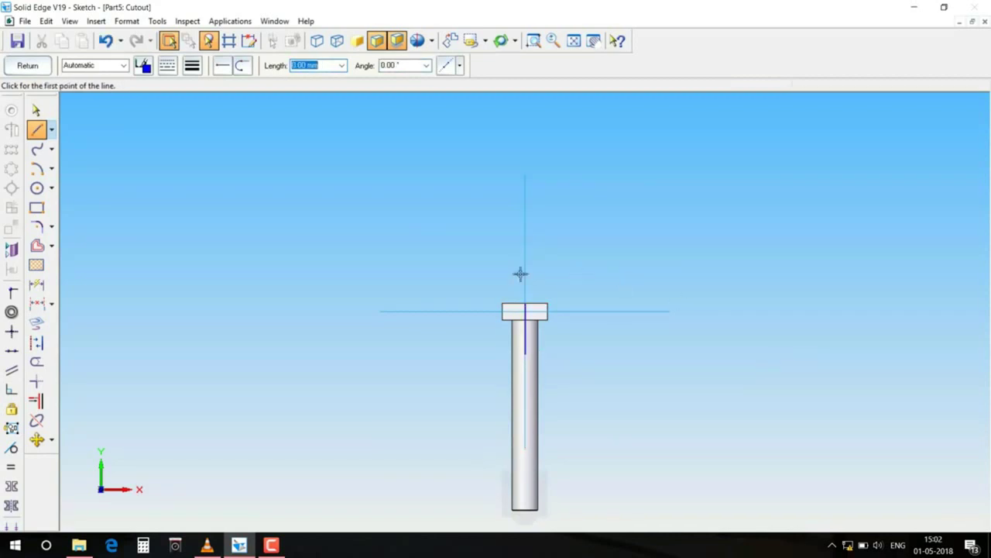
- Draw a circle centred on the axis near the line's shank-side end and passing through the head's outer edge
click(36, 187)
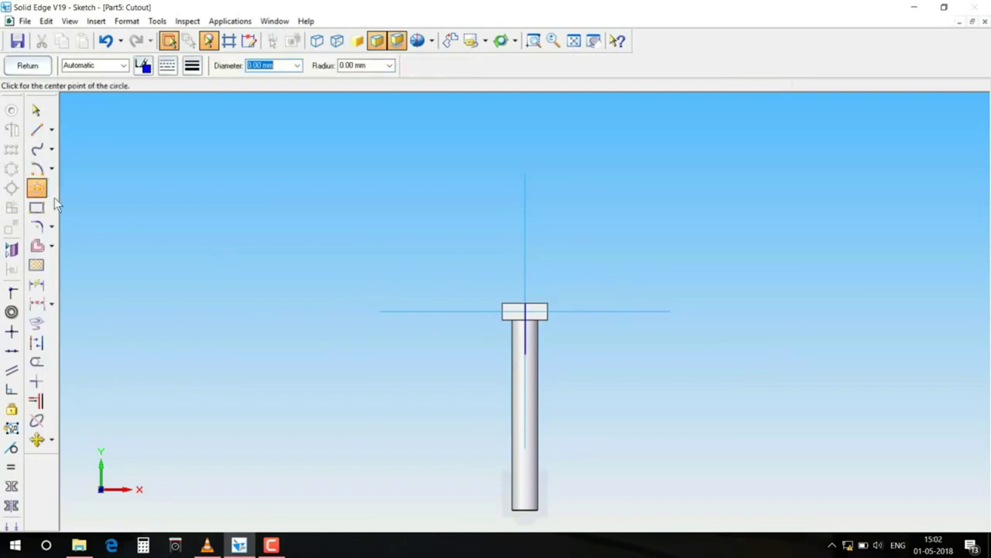
click(36, 168)
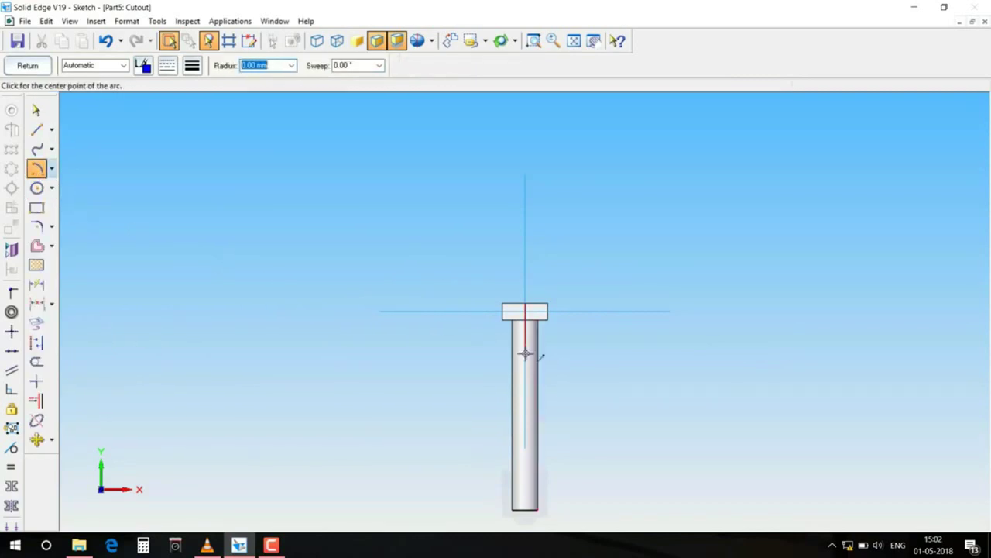
click(36, 187)
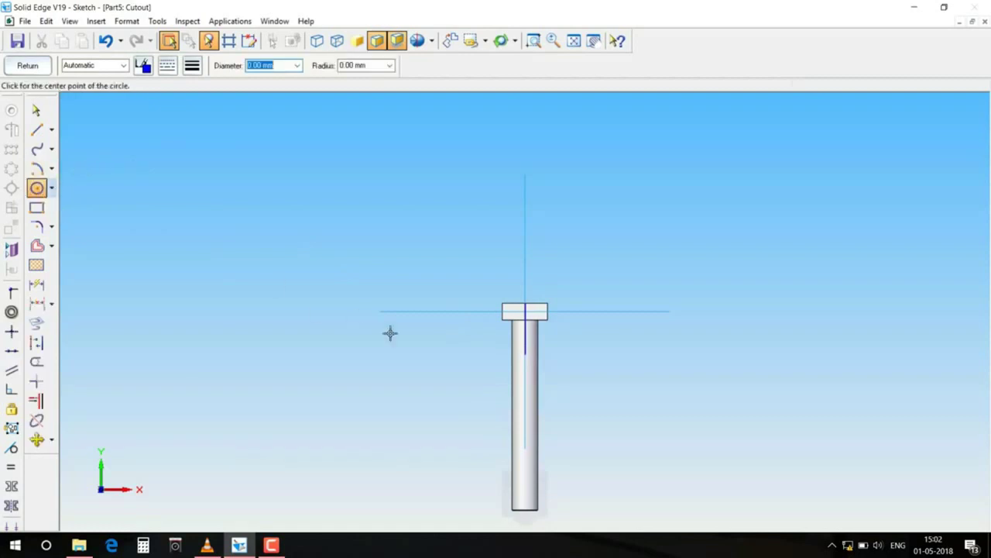
click(526, 357)
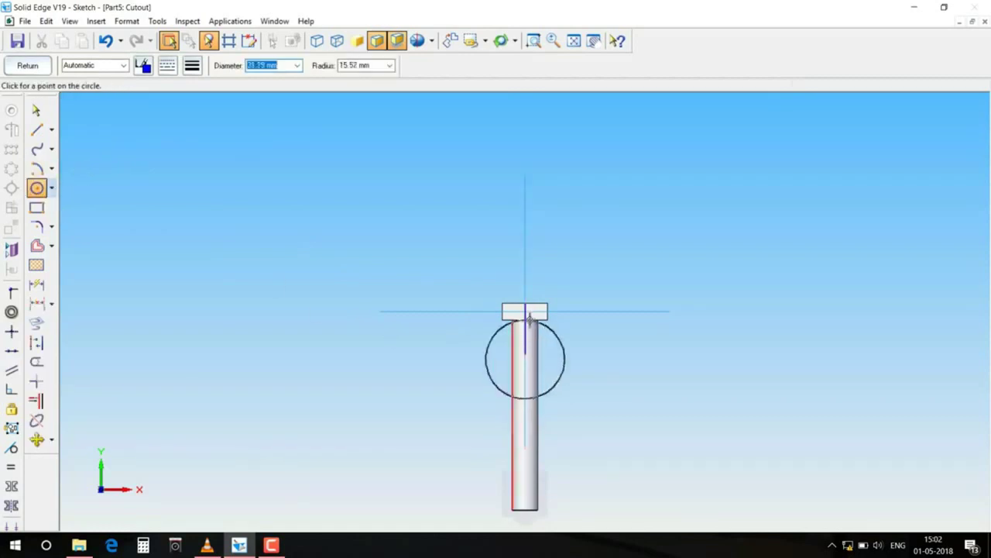
click(526, 305)
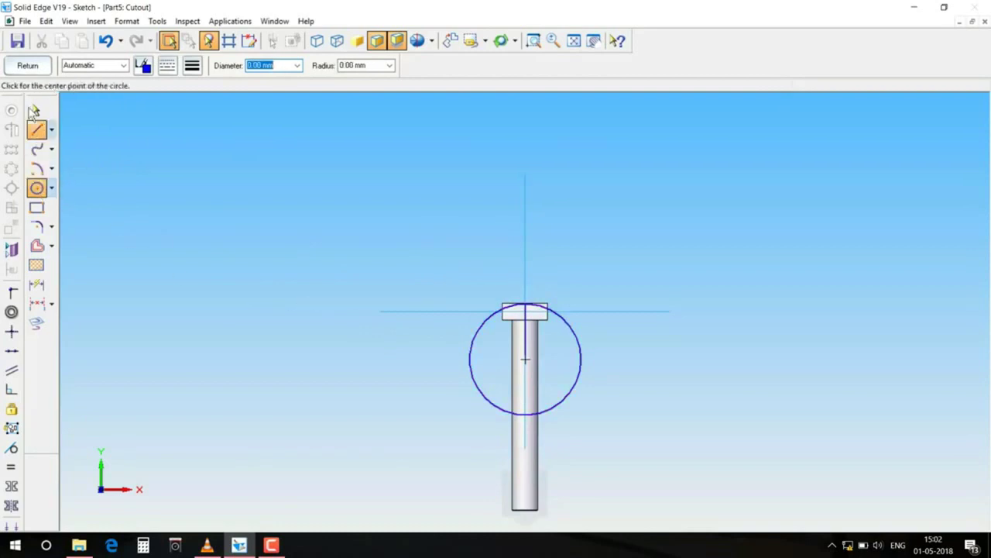
- Draw a horizontal chord across the circle, crossing the shank just below the head
click(36, 130)
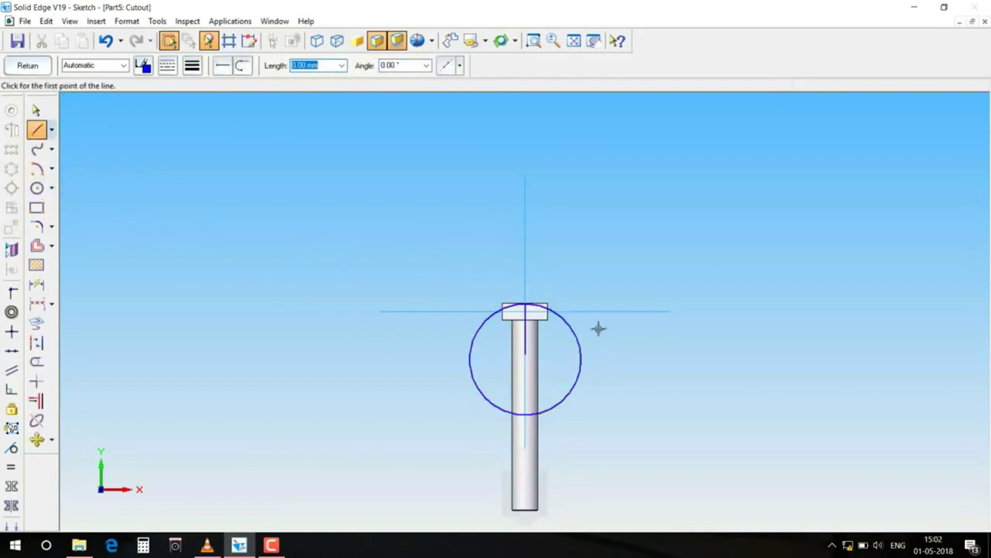
click(480, 325)
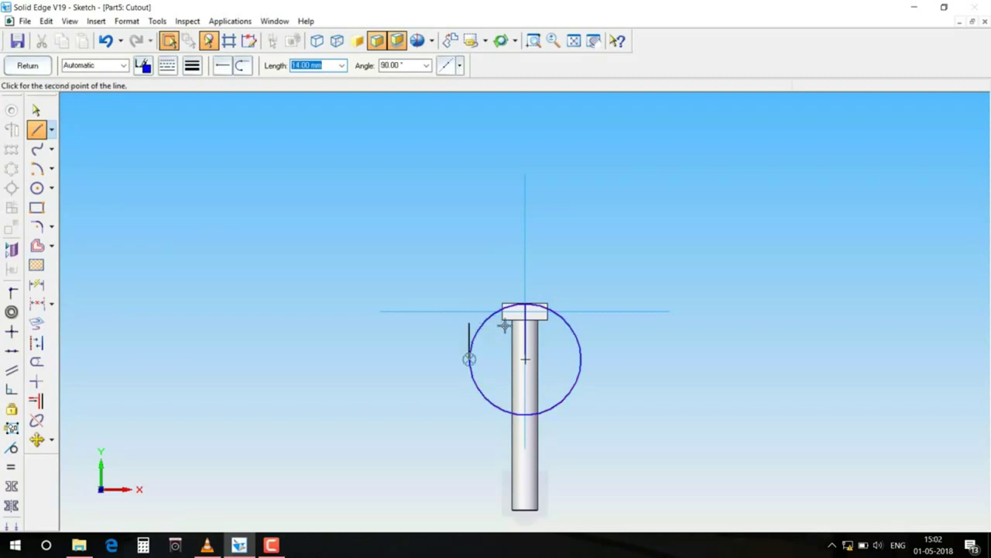
key(Escape)
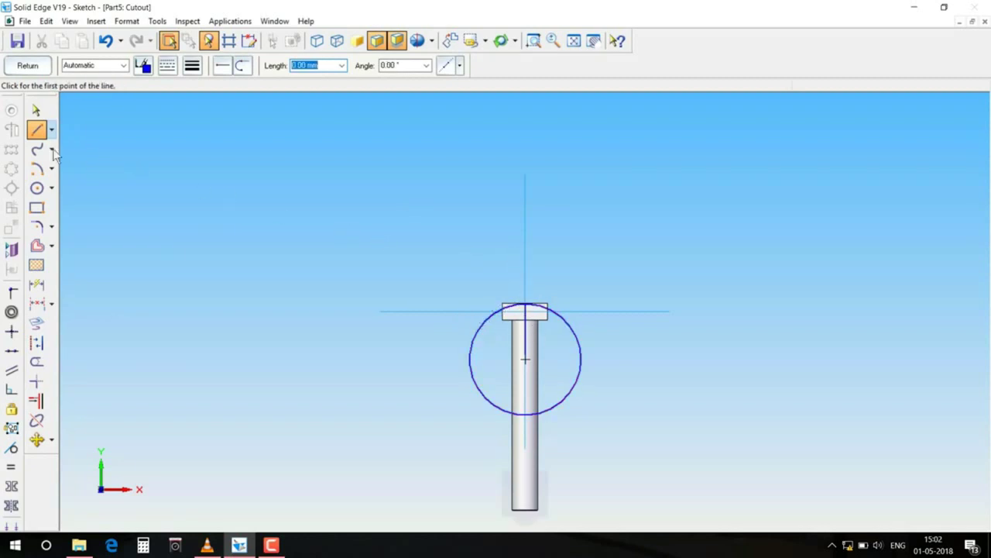
click(476, 332)
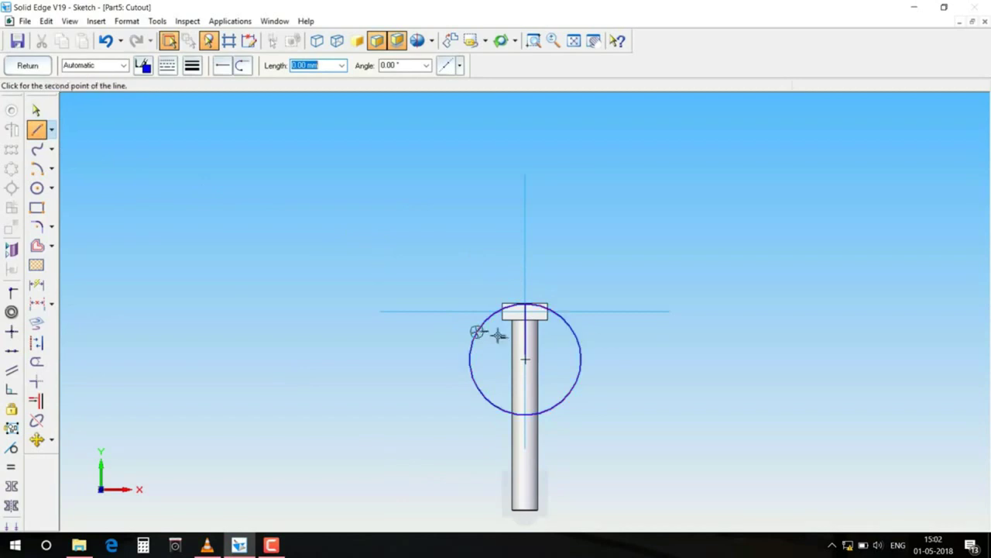
click(574, 331)
key(Escape)
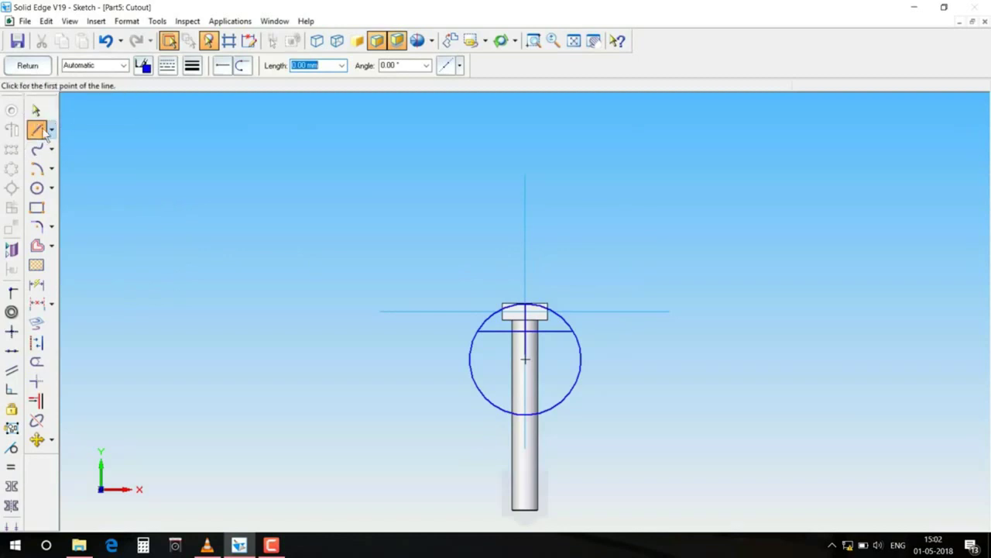
- Trim away the circle's lower part, the axial line and the chord, leaving only the arc over the head
click(37, 363)
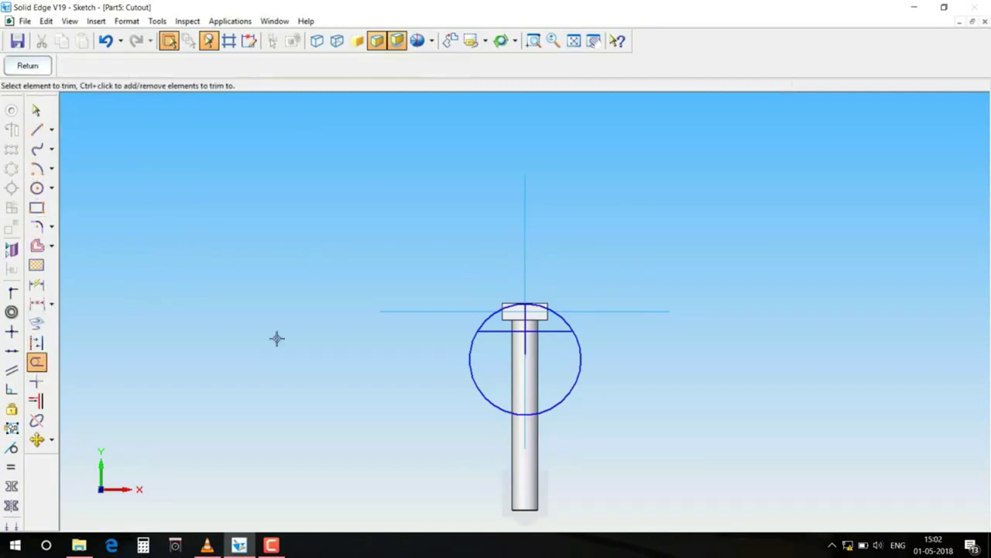
drag(418, 370, 620, 406)
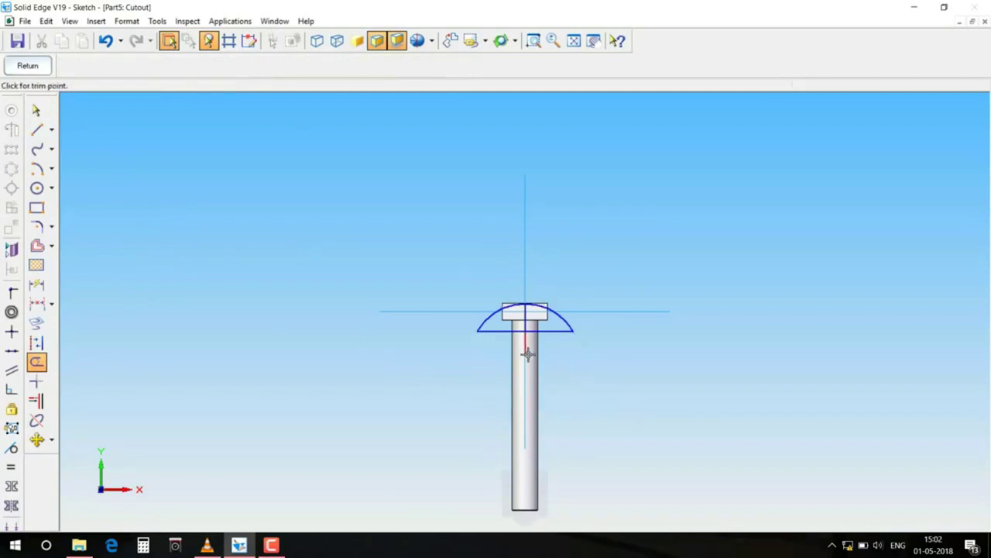
click(525, 317)
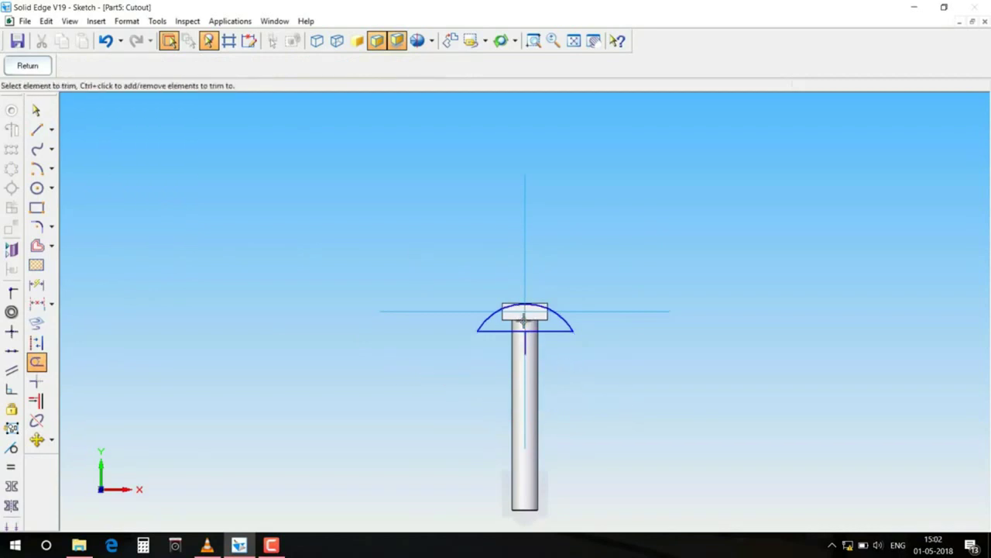
click(549, 331)
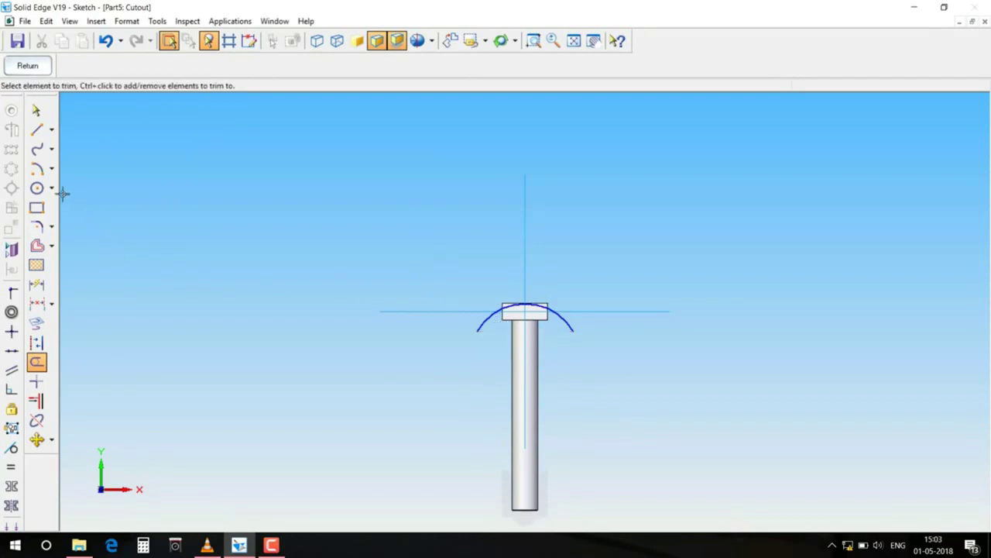
- Draw a larger arc centred on the shank axis, passing over the head outside the first arc, and try to finish the sketch
click(37, 168)
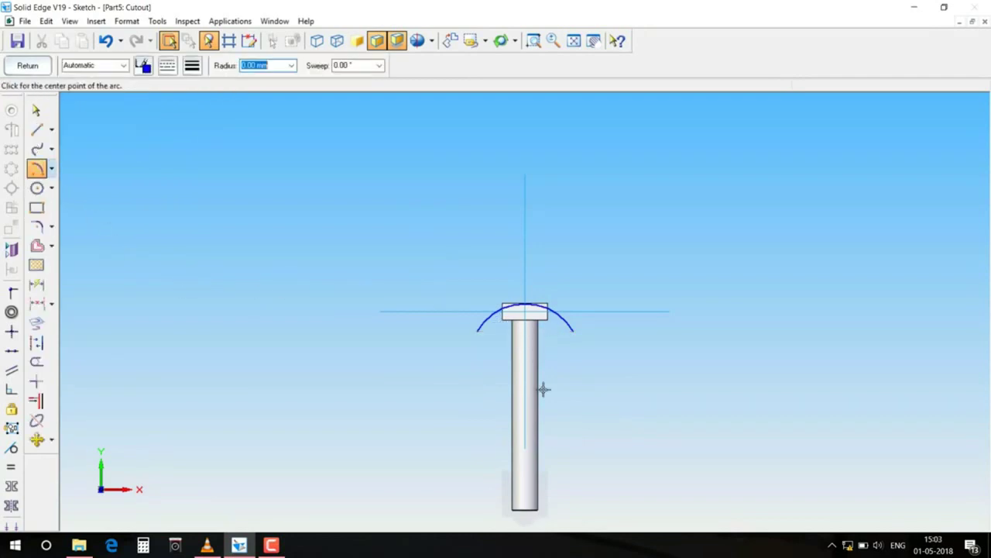
click(525, 347)
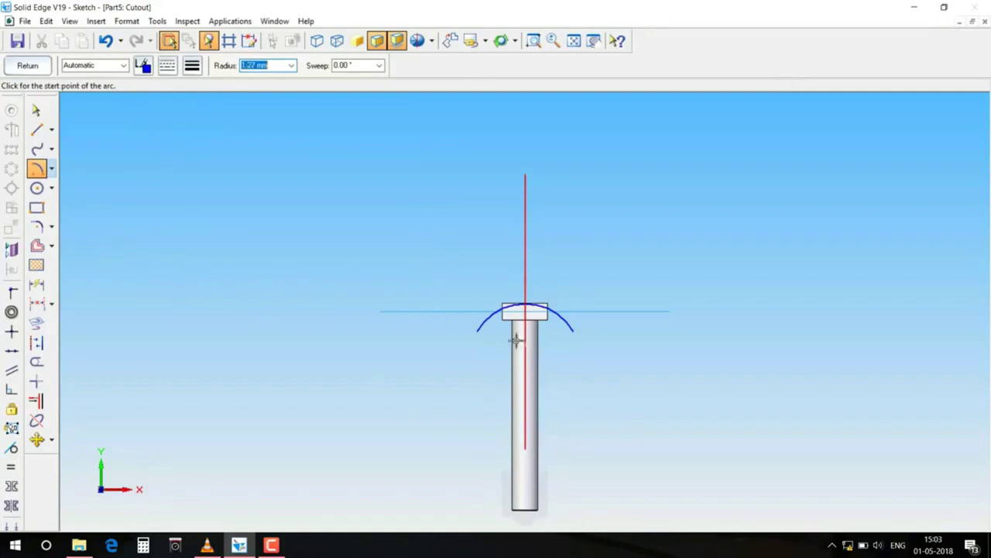
click(461, 323)
click(598, 319)
click(27, 65)
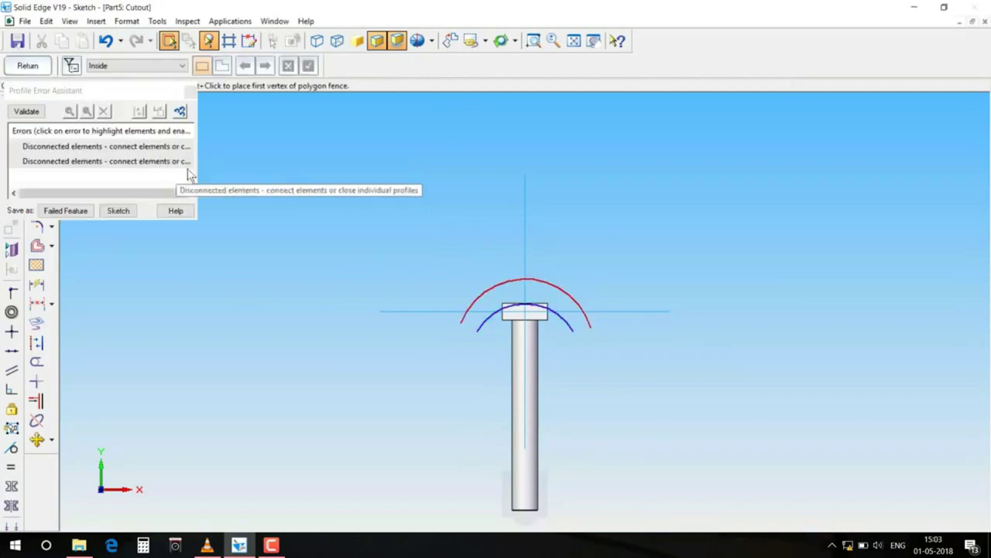
click(190, 93)
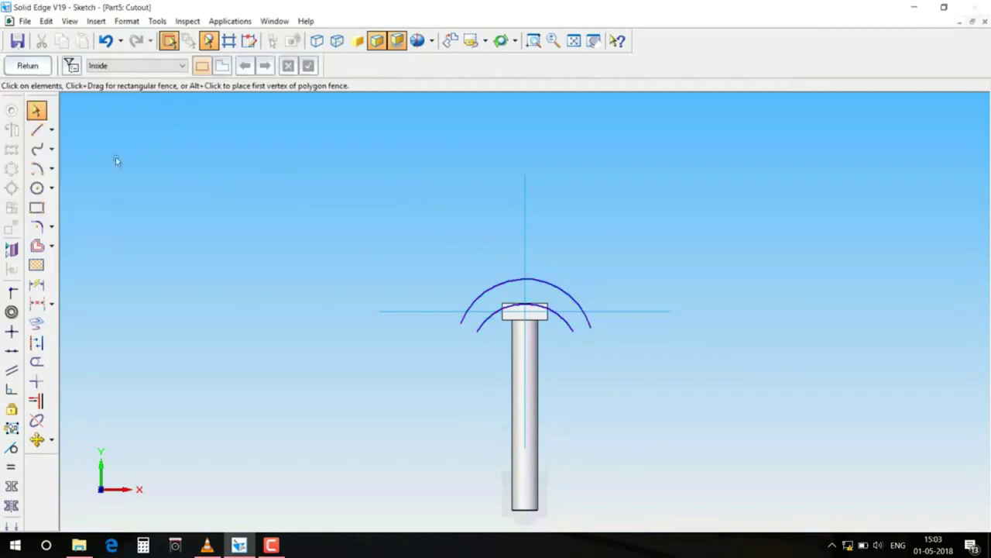
- Join the ends of the two arcs with a straight line on each side to close the cutout profile
click(36, 130)
click(475, 331)
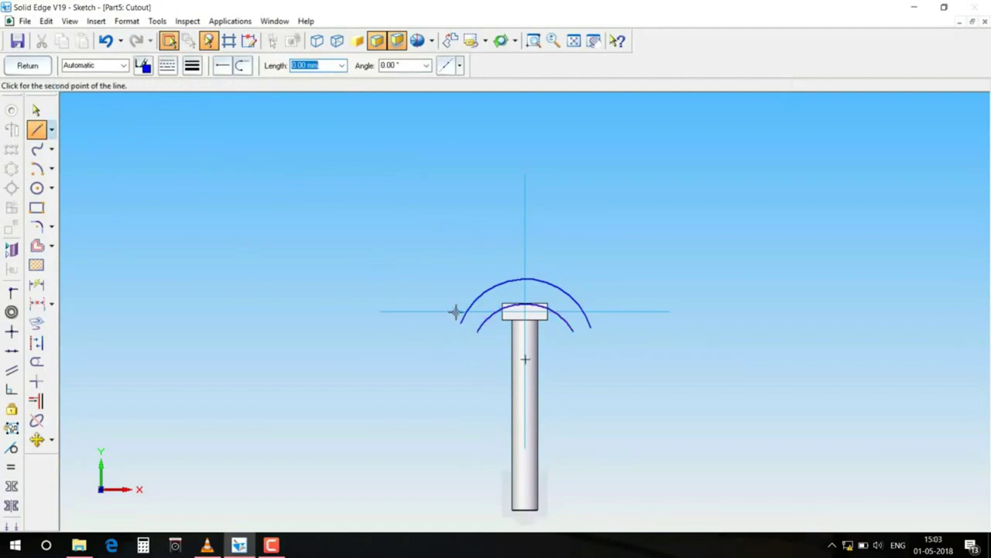
click(462, 321)
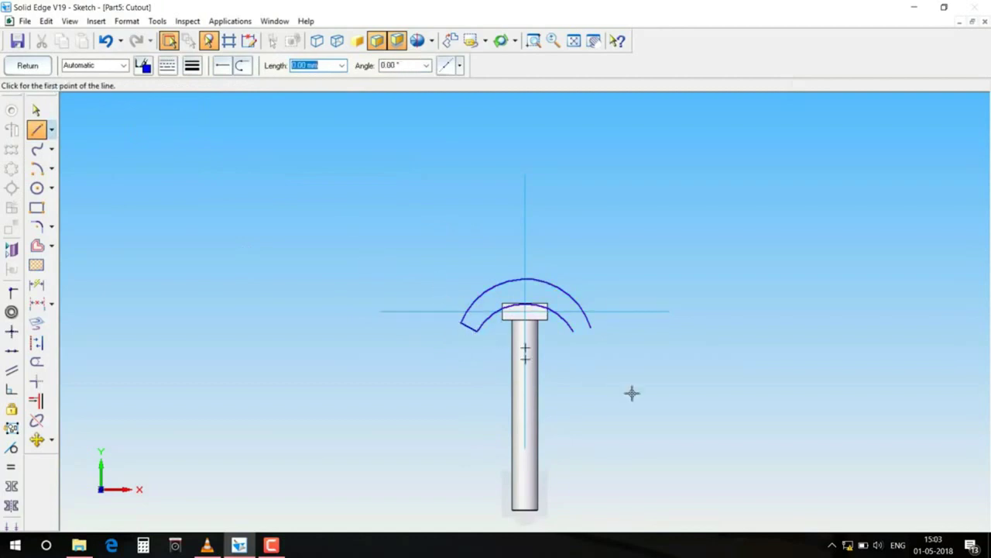
click(574, 331)
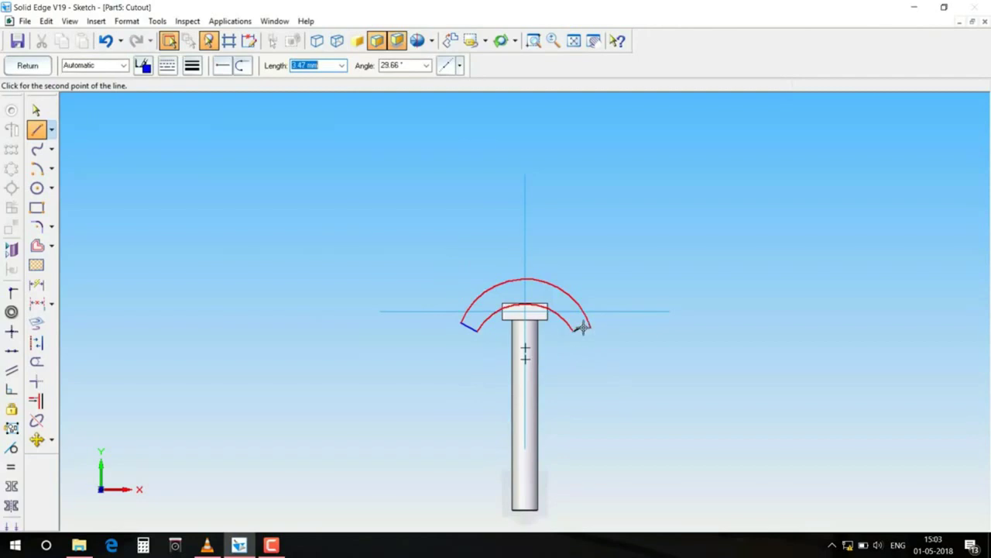
click(593, 323)
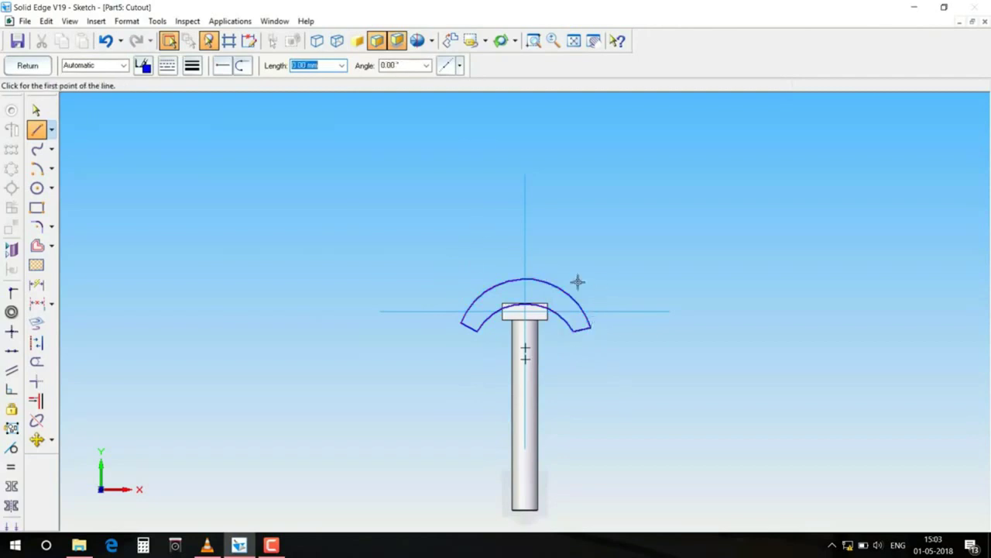
- Finish the sketch and cut the arc-shaped profile out of the bolt head on one side of the sketch plane
click(20, 63)
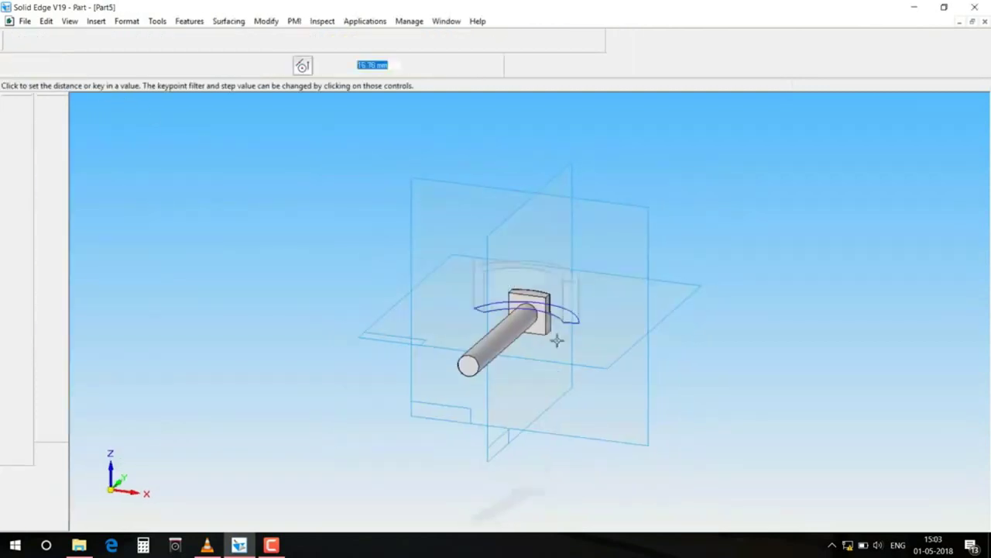
click(566, 445)
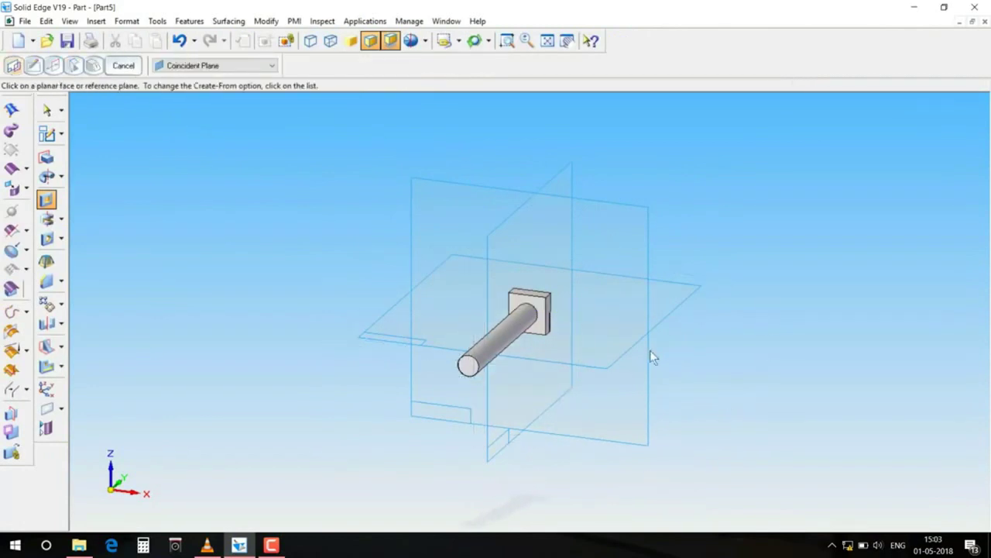
middle_drag(733, 195, 566, 237)
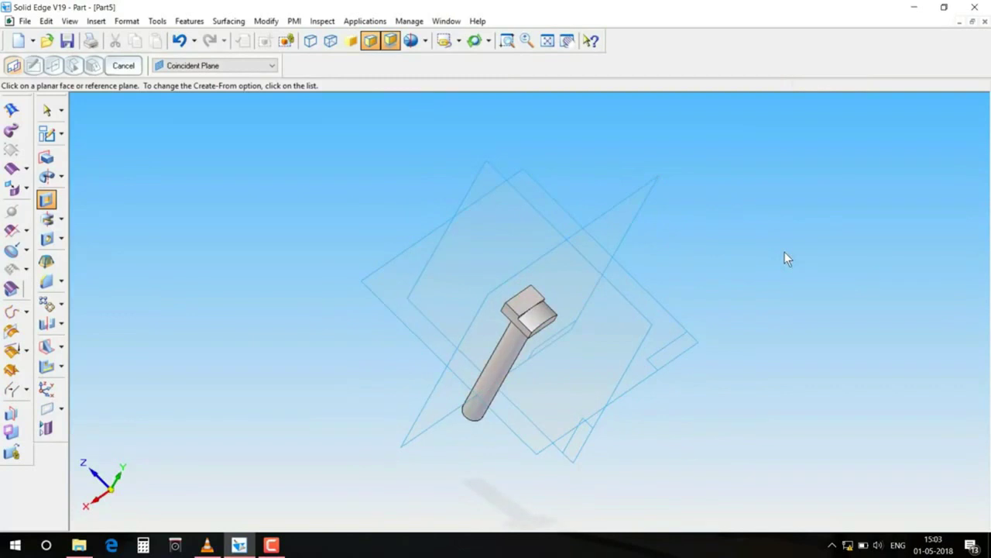
click(536, 310)
click(427, 243)
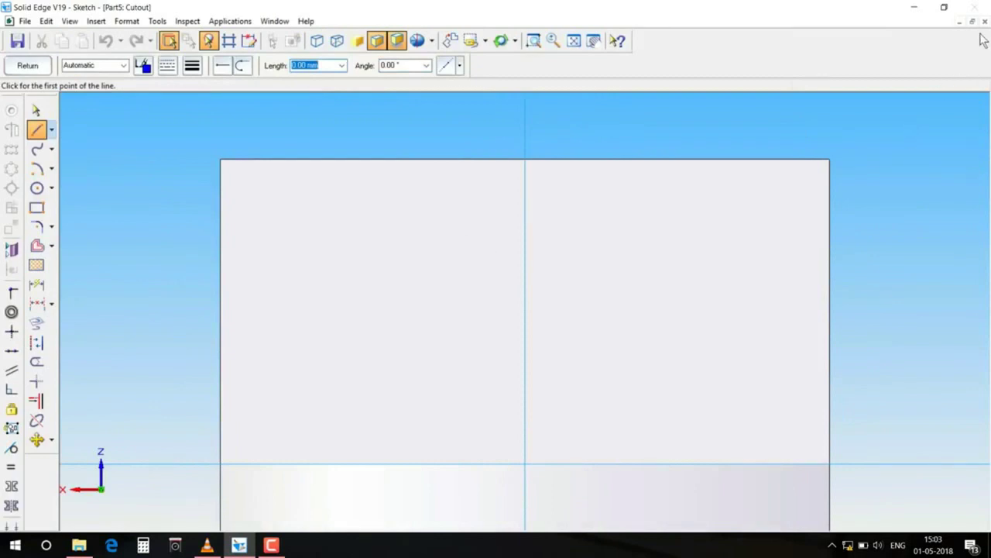
click(270, 547)
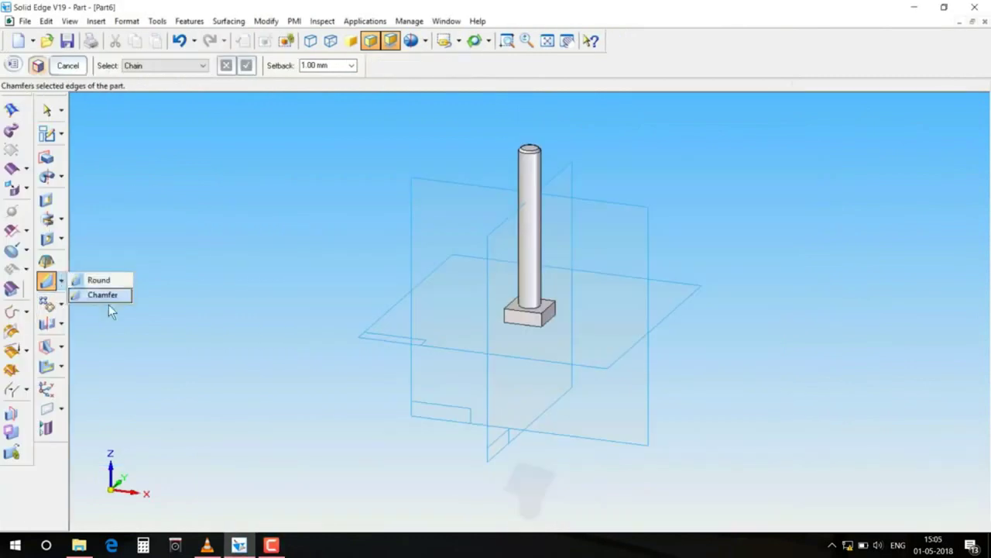
- Add a straight Tr 10 x 2 thread to the bolt shank, starting at its chamfered end and running to the cylinder extent
mouse_move(61, 240)
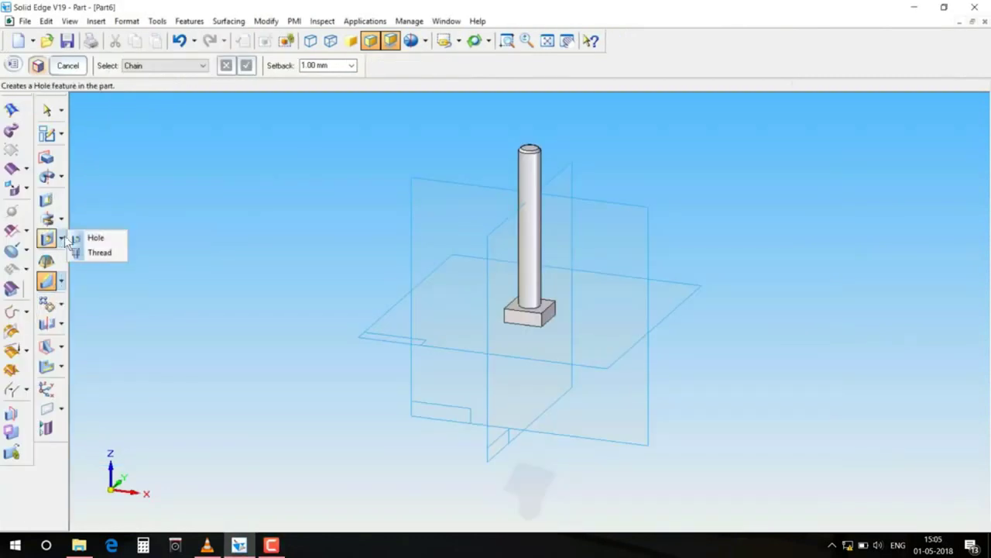
click(99, 253)
click(559, 233)
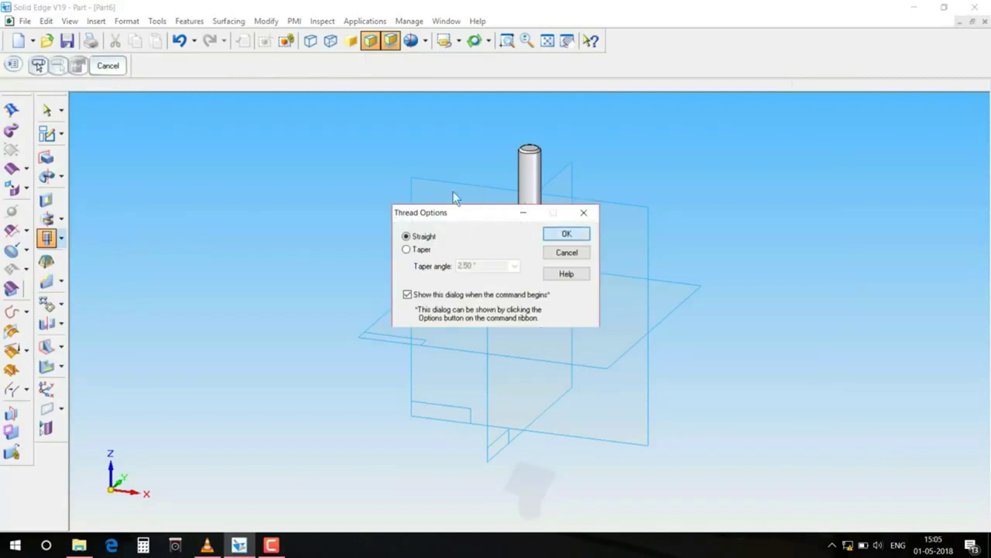
click(536, 182)
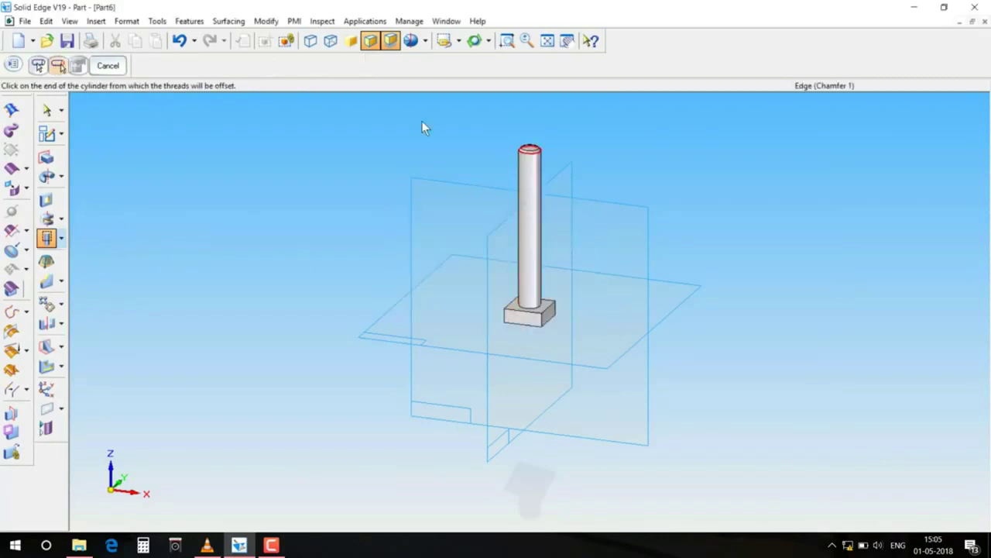
click(537, 156)
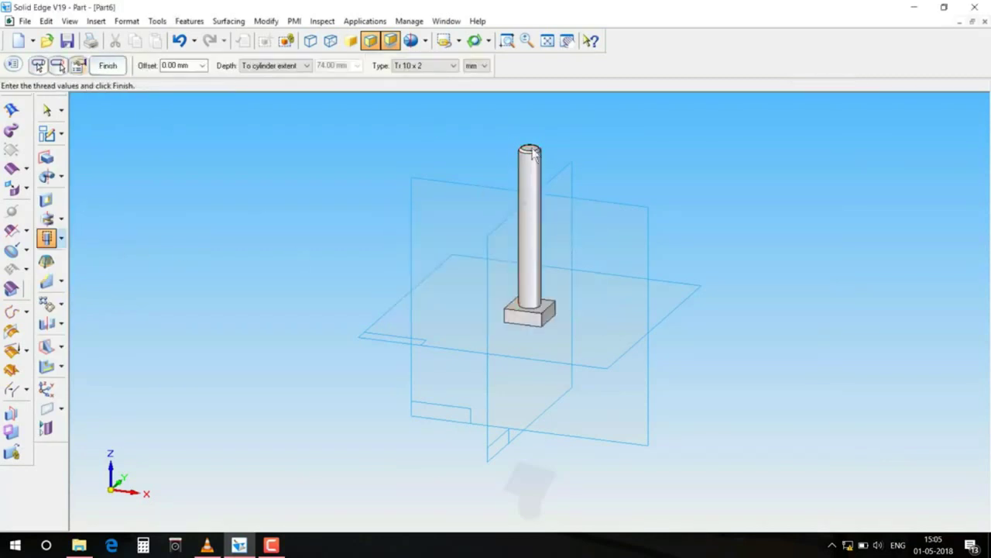
click(109, 66)
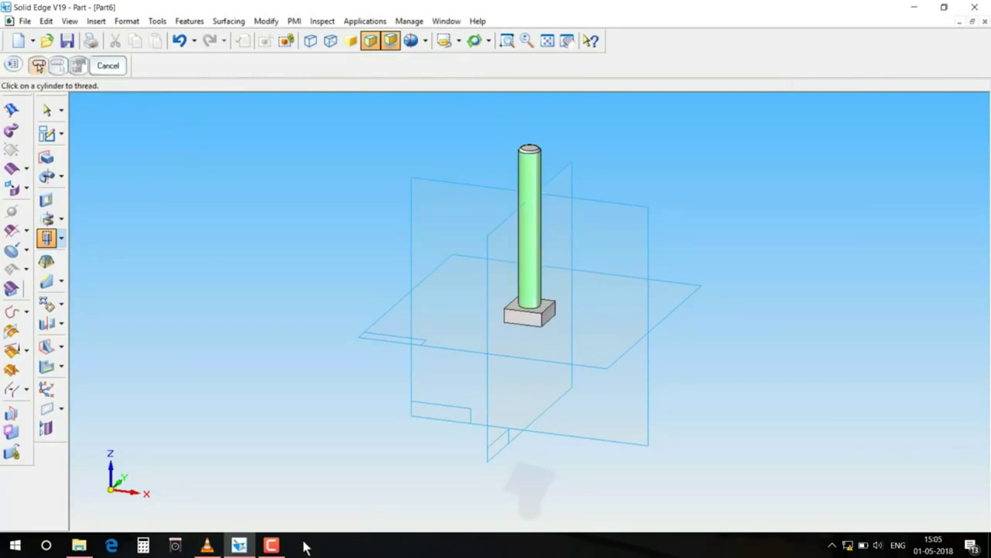
click(271, 545)
click(941, 492)
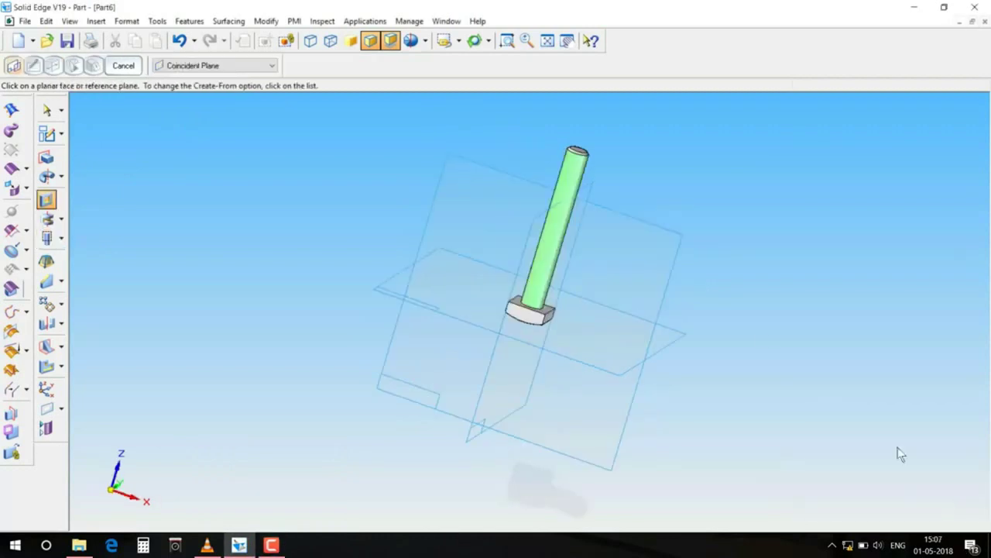
- Save the finished bolt part
click(25, 21)
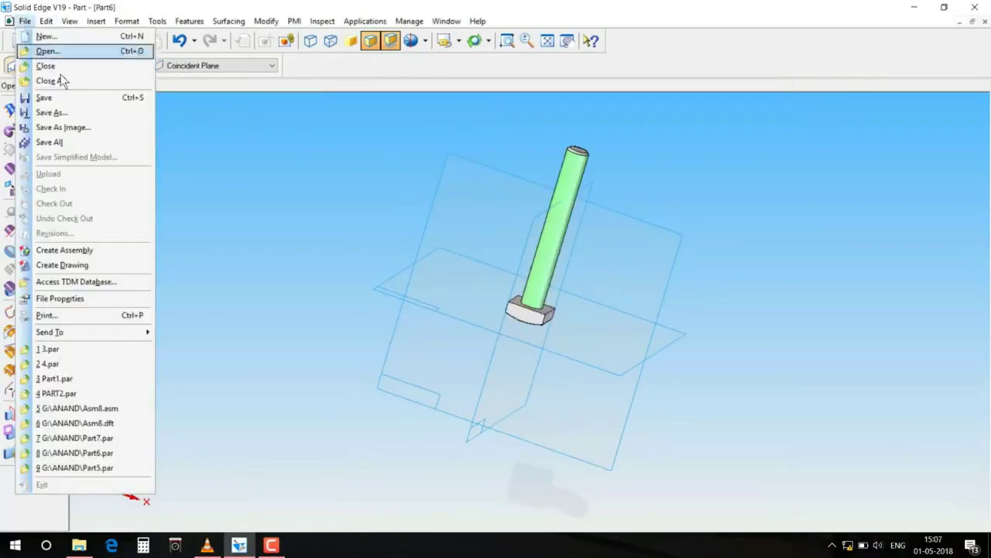
click(95, 96)
click(140, 292)
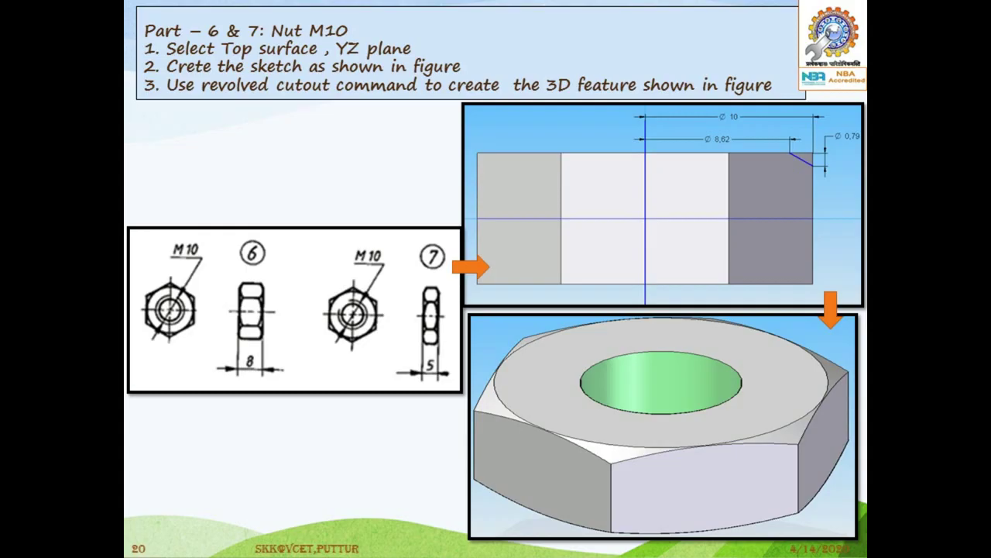
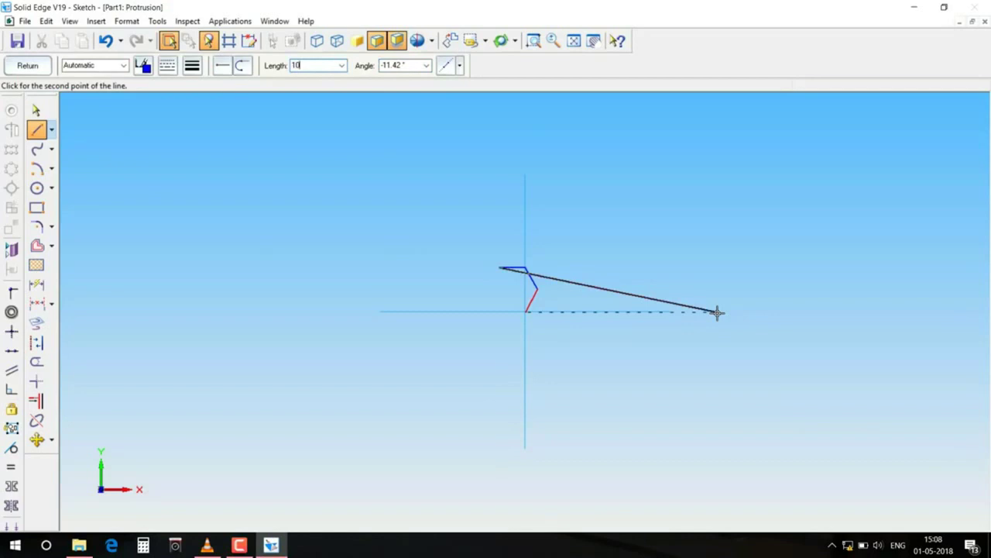
- Complete the hexagon with its remaining 10 mm sides, ending with a 0° side that closes at the origin
text(40)
key(Return)
text(10)
key(Tab)
key(Return)
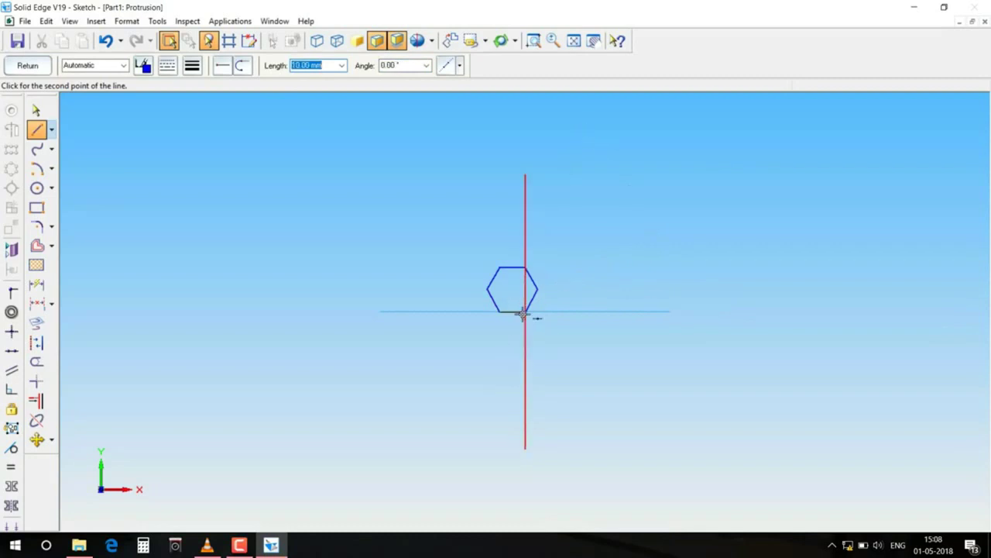
key(Return)
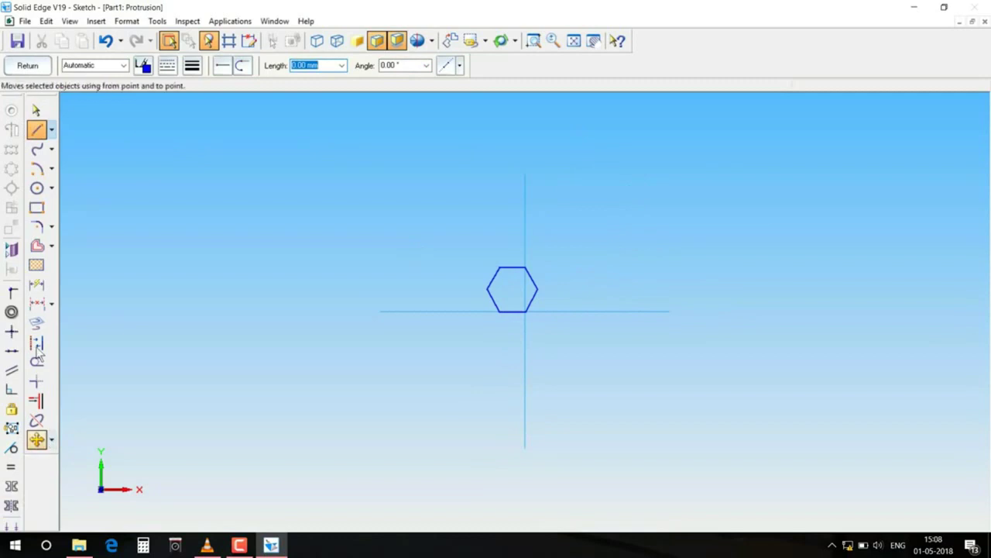
- Move the whole hexagon from its centre onto the origin of the reference planes
click(36, 440)
drag(458, 243, 737, 446)
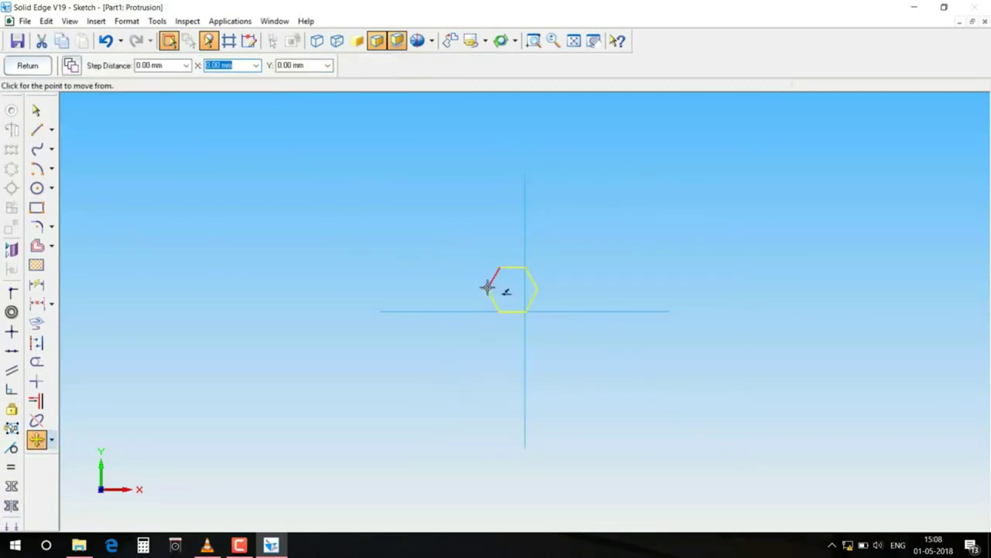
click(511, 291)
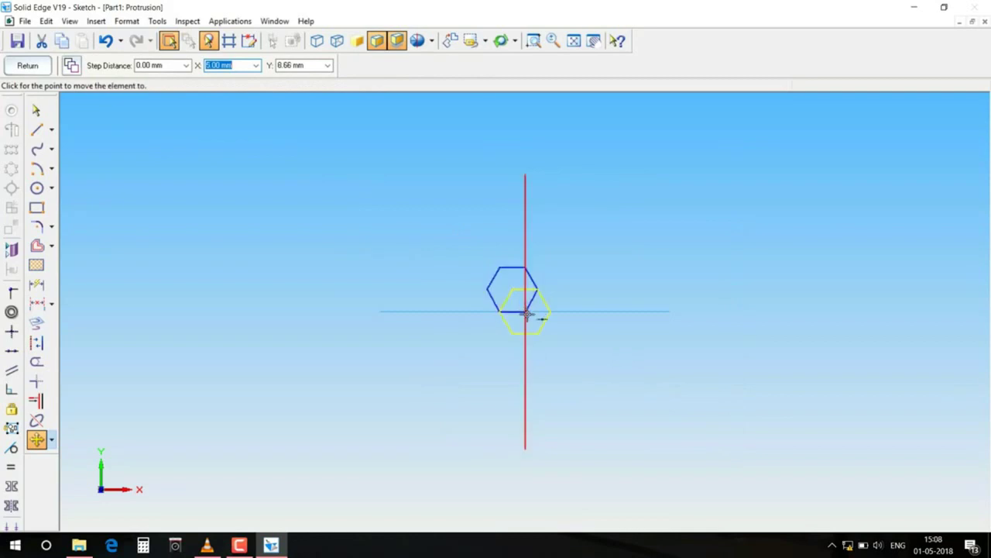
click(526, 313)
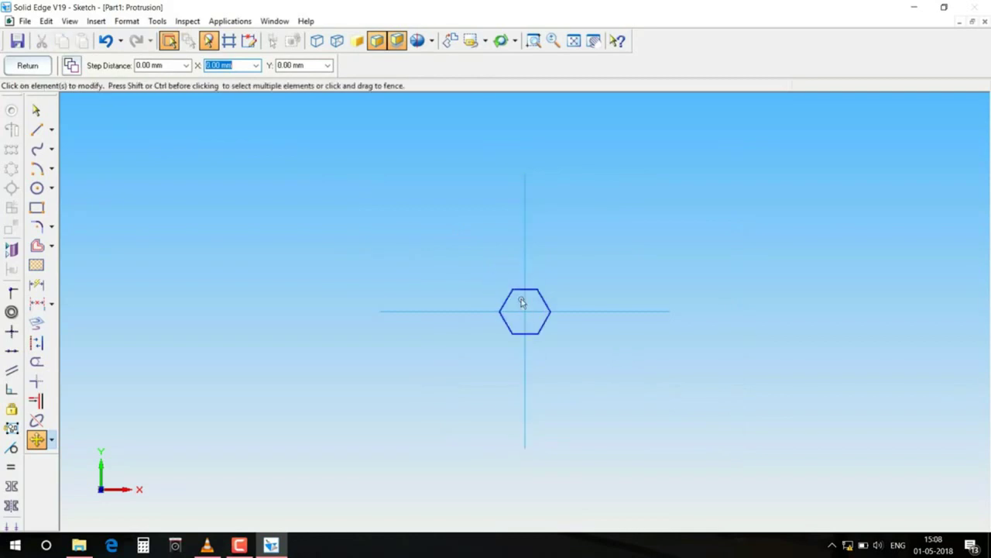
- Try to finish the hexagon sketch and examine the reported profile error to locate the affected sides
click(35, 68)
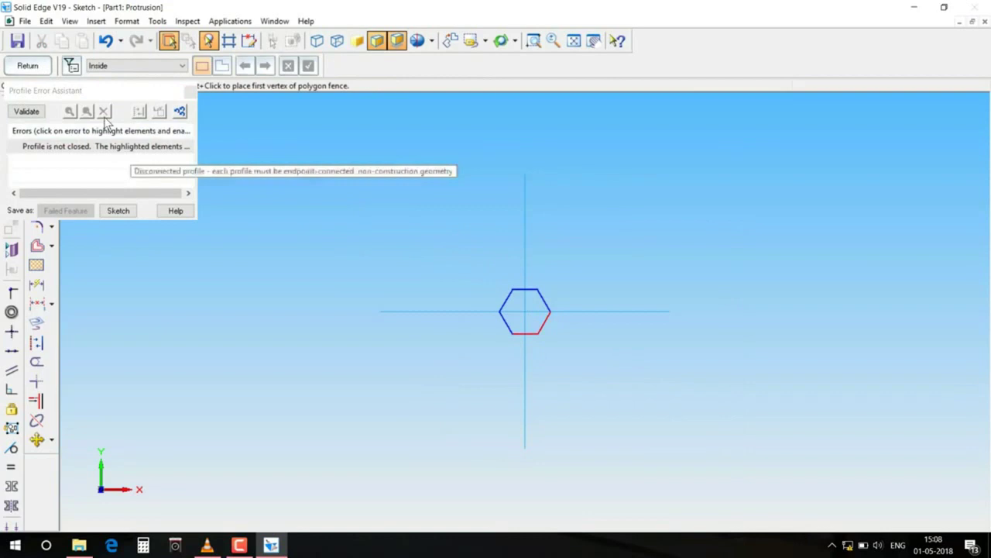
click(123, 147)
click(190, 91)
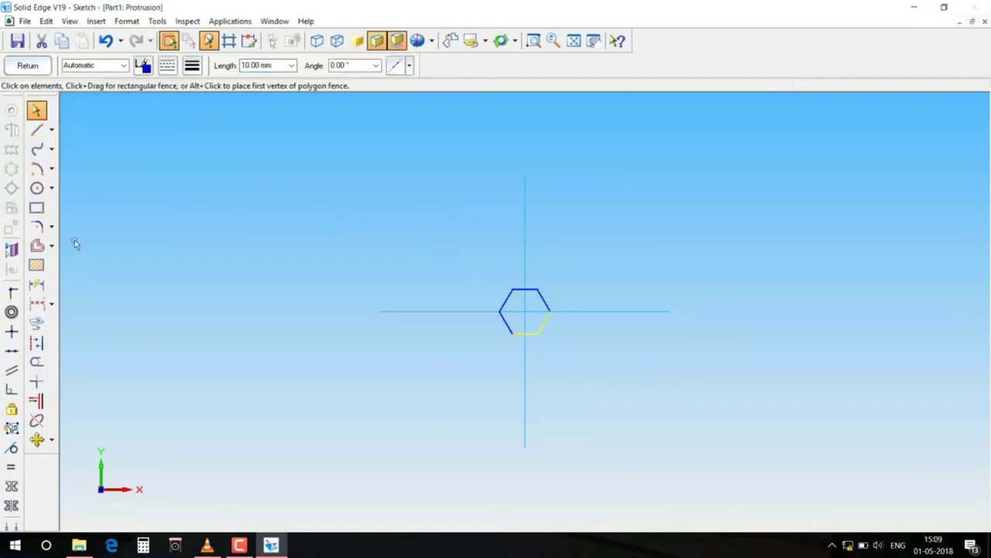
- Connect the loose line ends of the hexagon, including its lower-right corner, to close the profile
click(12, 292)
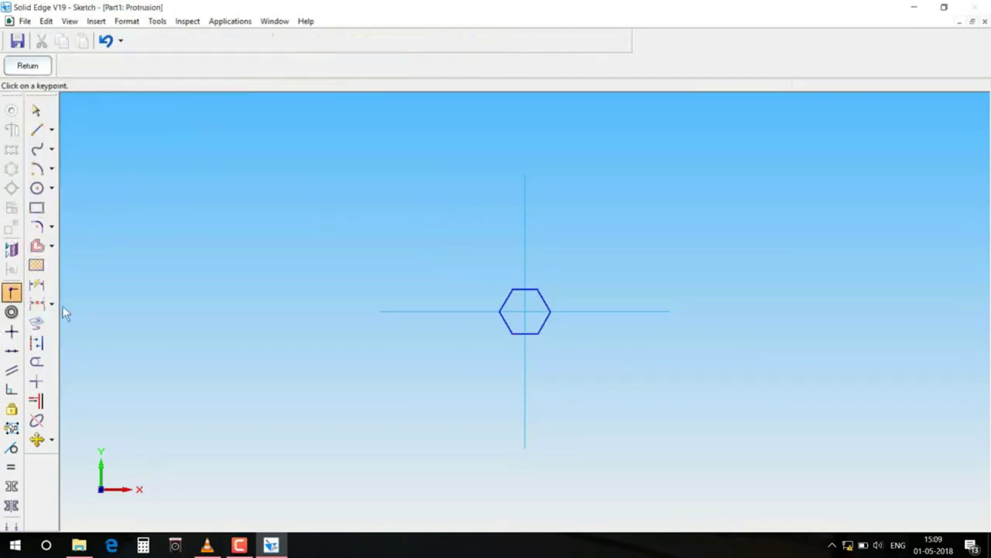
click(536, 333)
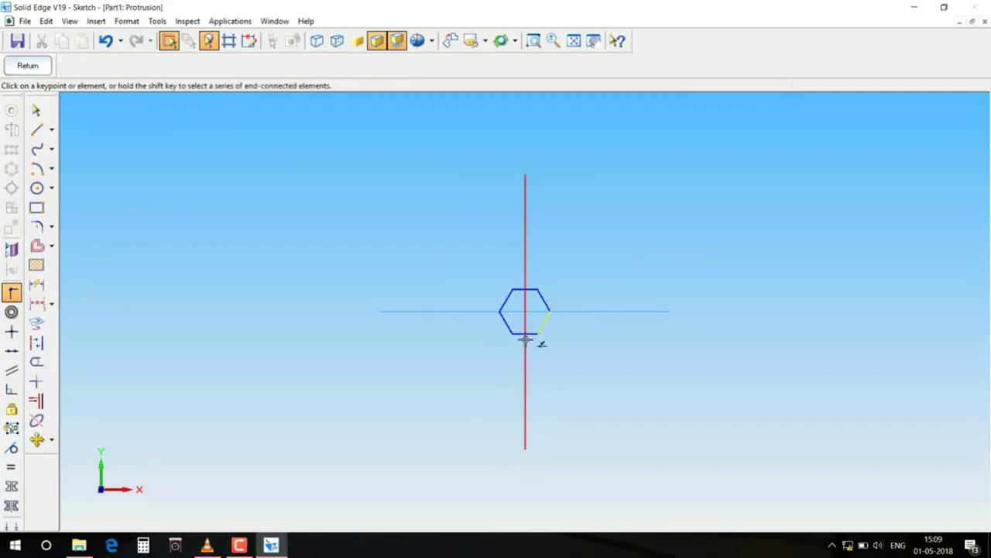
click(501, 312)
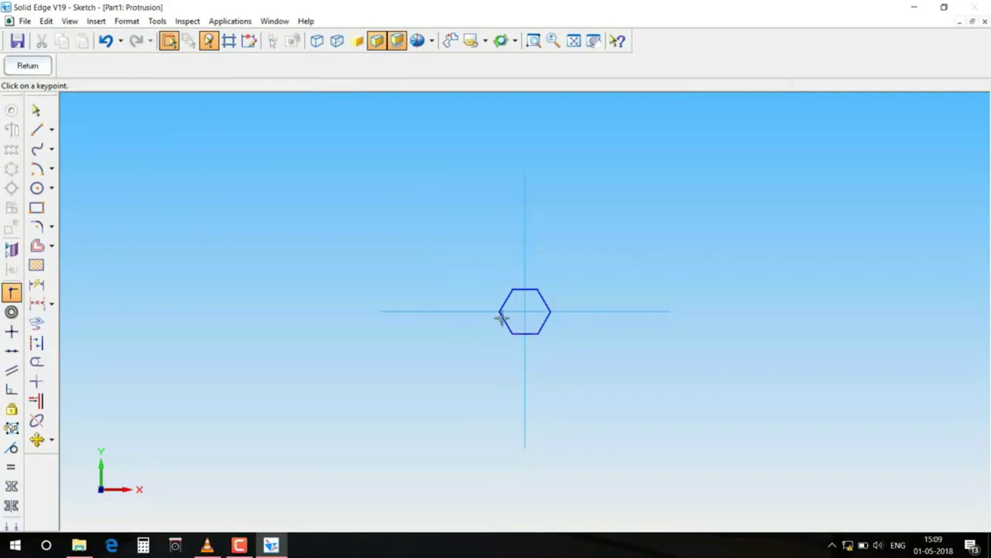
- Finish the sketch and extrude the hexagon symmetrically about its plane to a total distance of 8 mm
click(27, 66)
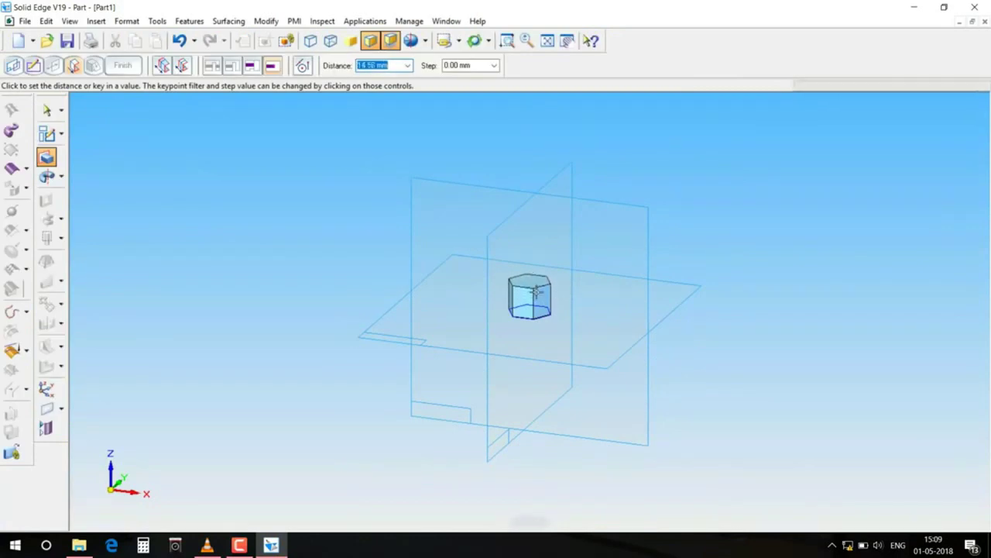
click(182, 65)
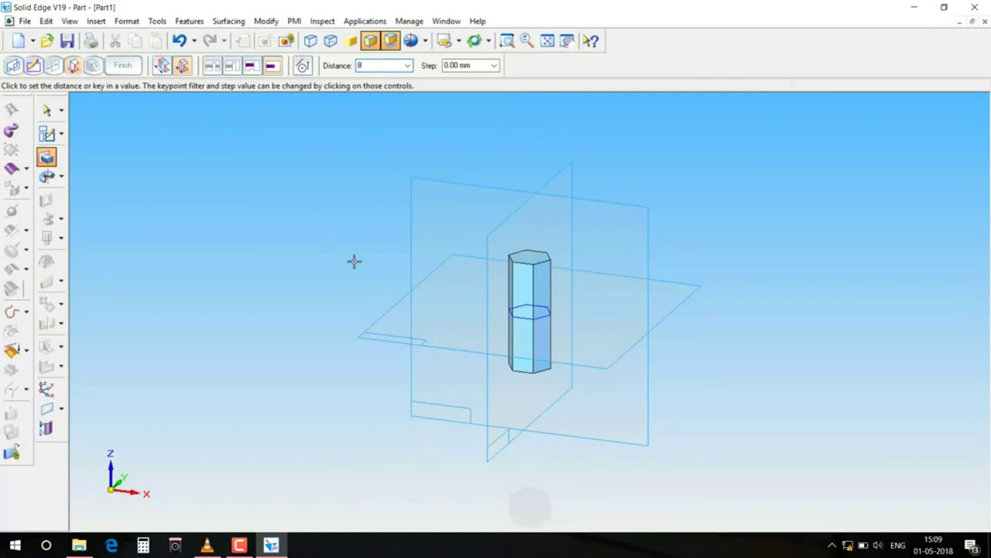
key(Return)
key(Return)
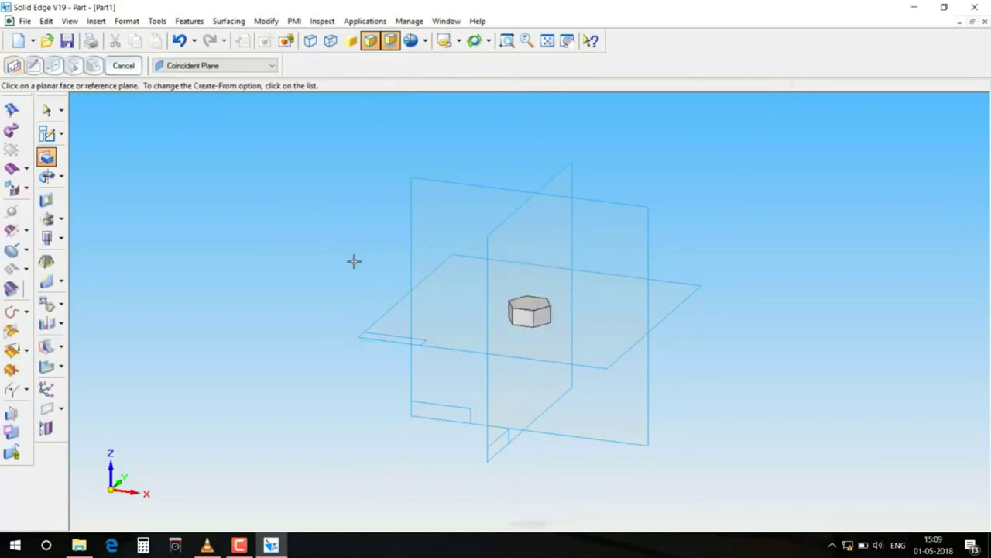
click(47, 200)
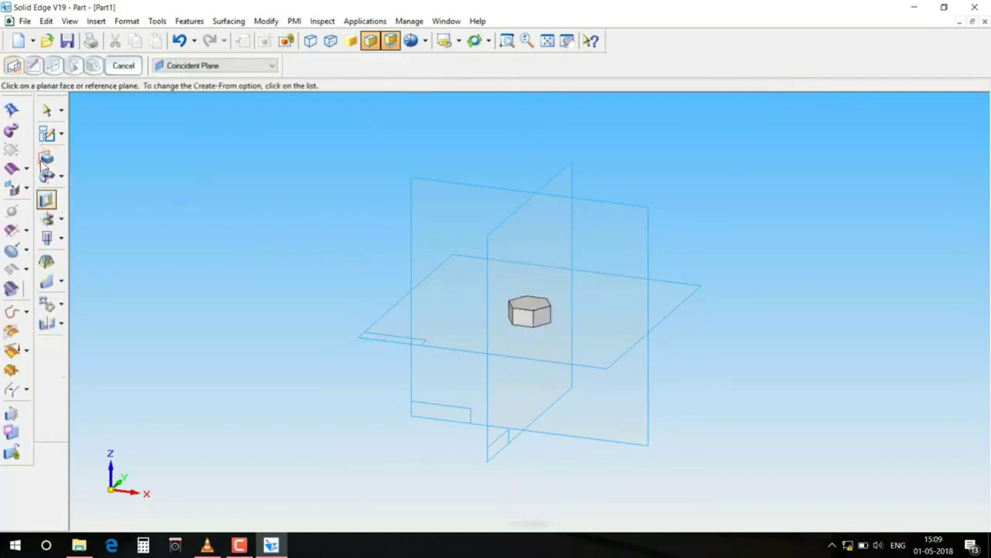
click(534, 311)
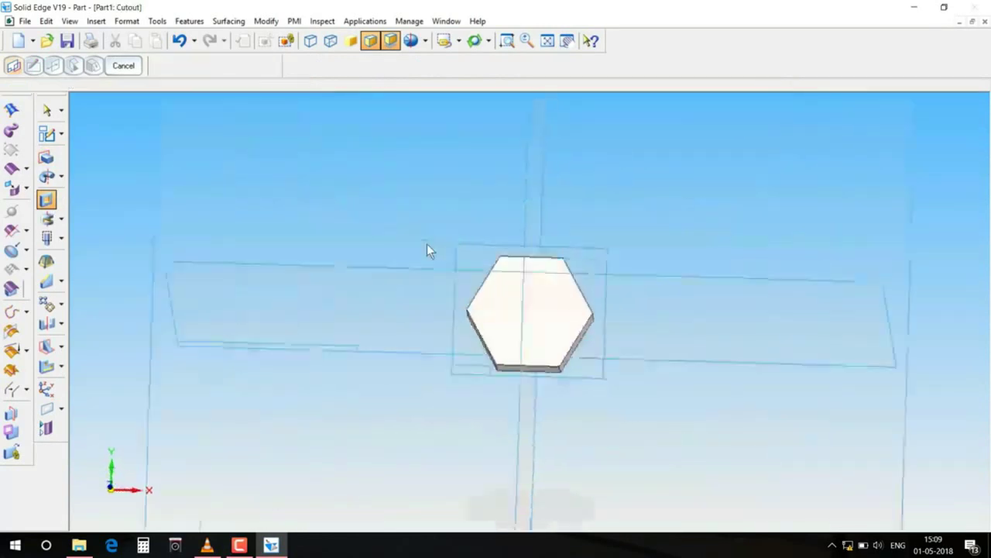
click(13, 68)
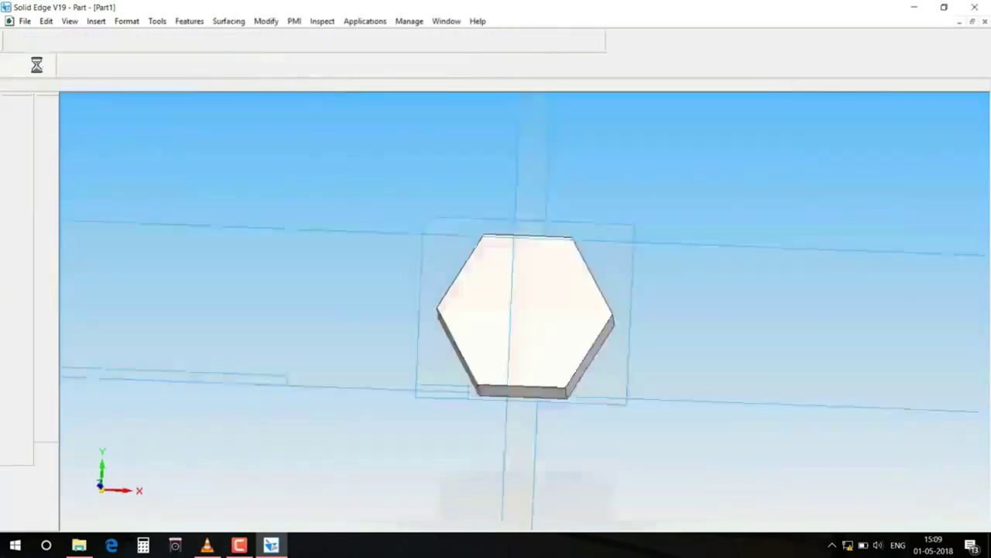
- Start a hole on the hexagon's top face and configure it as a 10 mm standard threaded hole with M10 thread
click(61, 240)
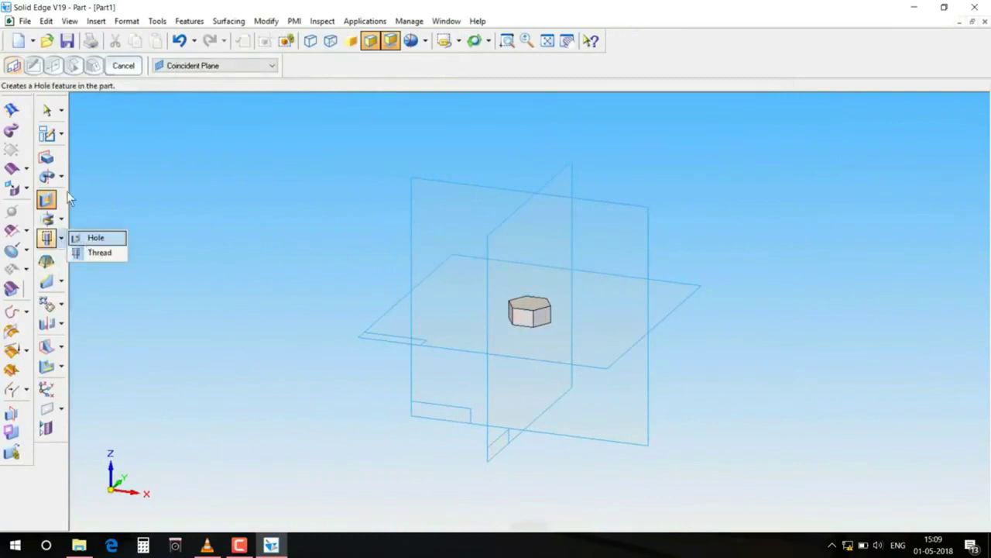
click(89, 237)
click(535, 307)
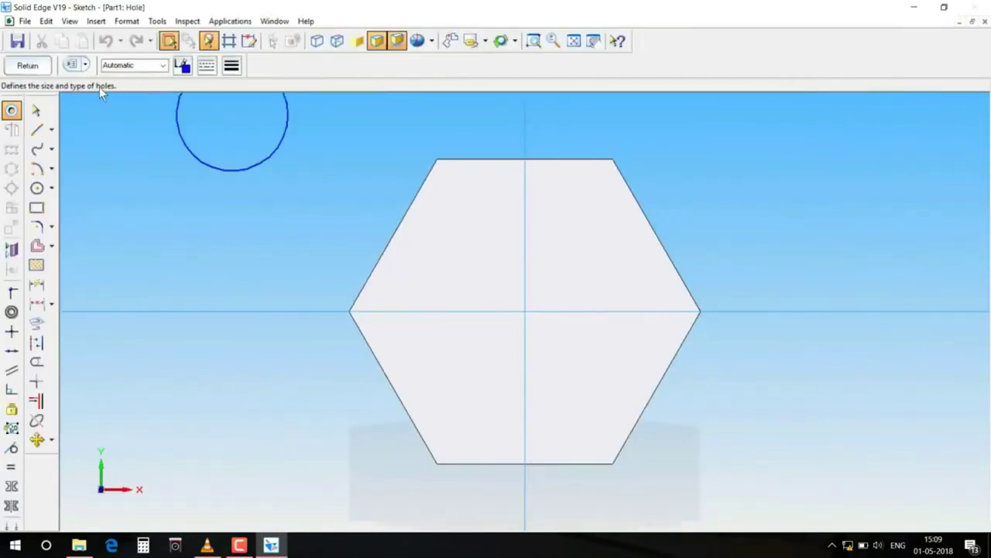
click(78, 65)
click(408, 204)
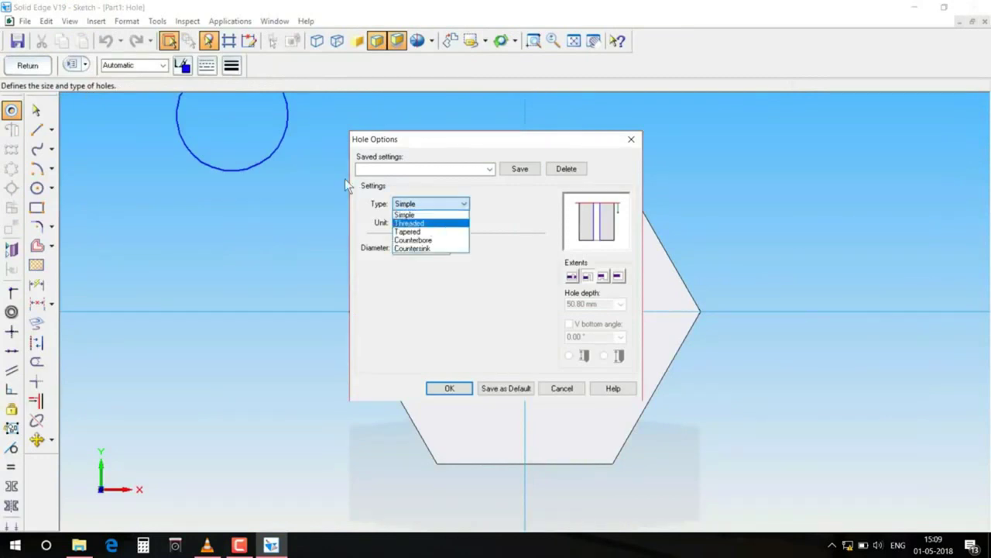
click(411, 223)
click(430, 251)
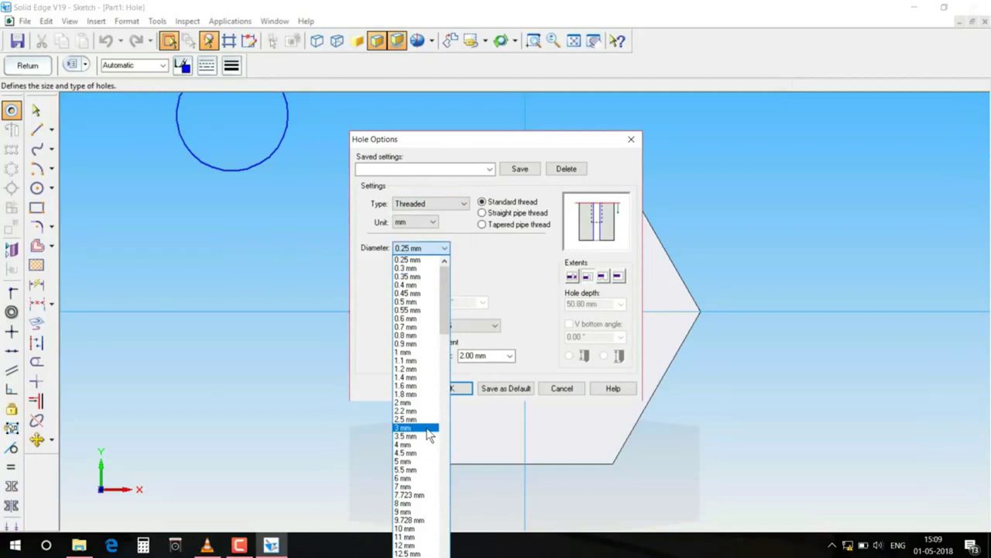
scroll(422, 445, down, 3)
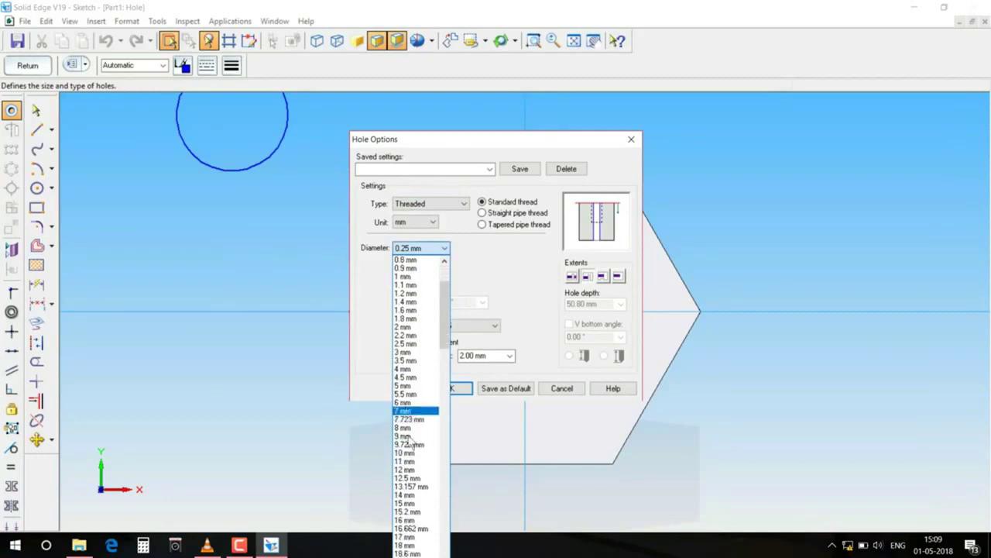
click(410, 453)
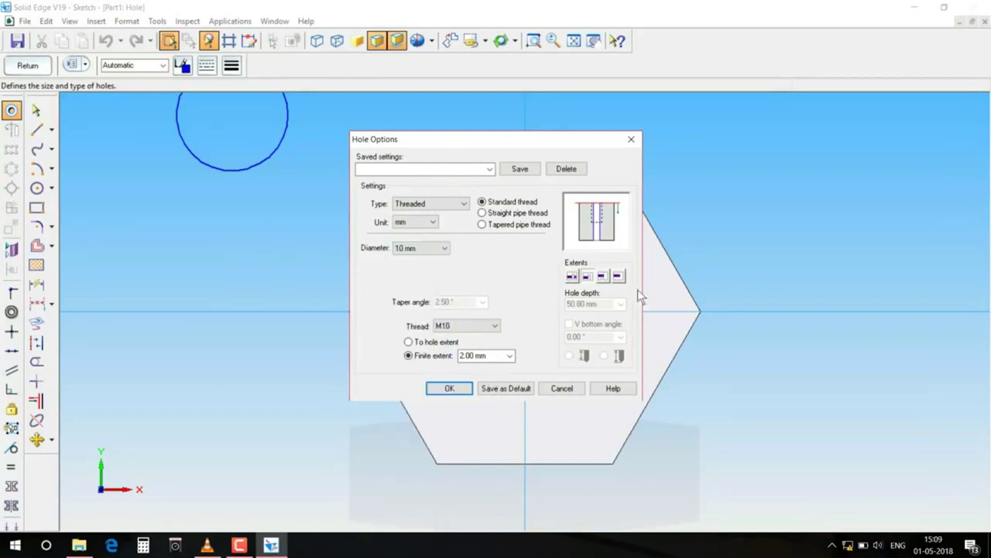
- Place the threaded hole at the hexagon's centre, finish the sketch and cut the hole downward into the nut
click(449, 390)
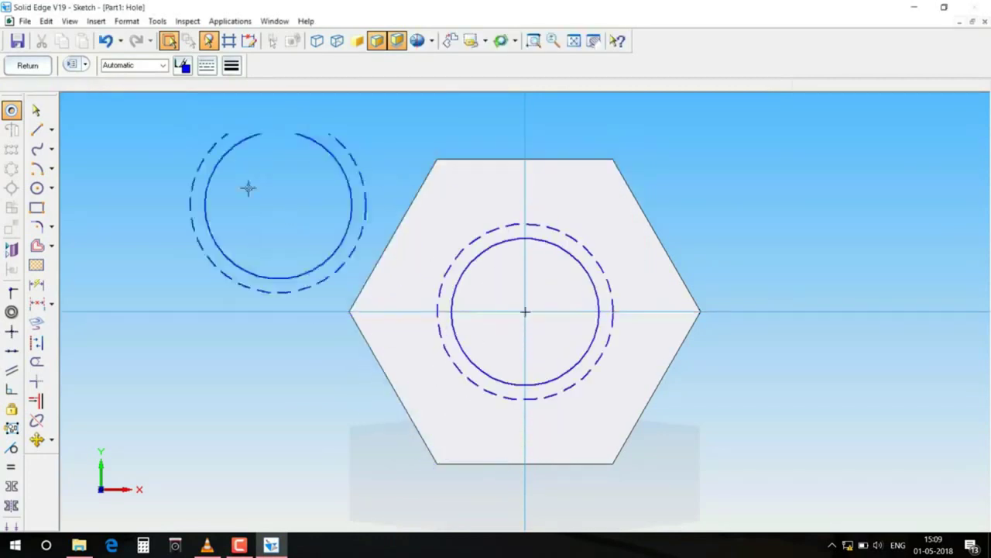
click(27, 65)
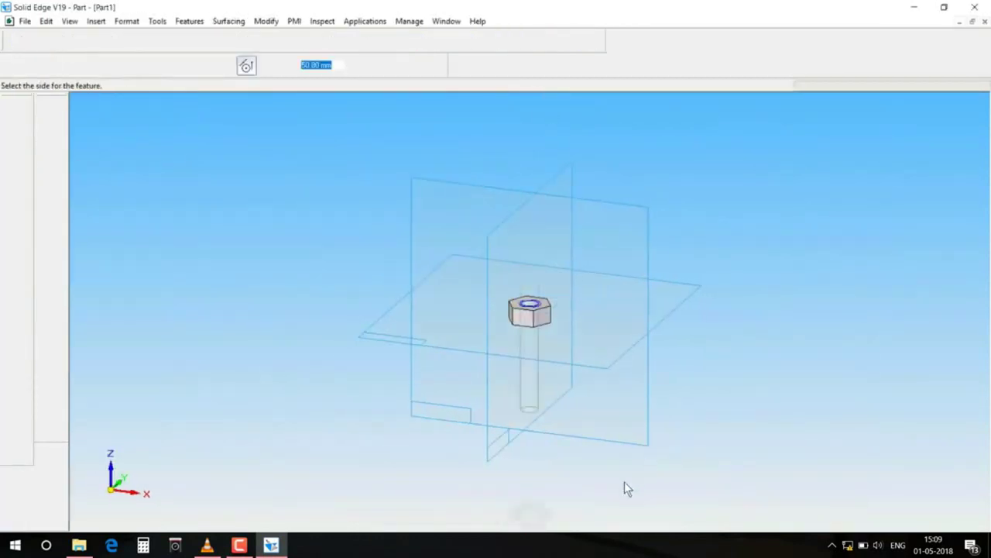
click(625, 483)
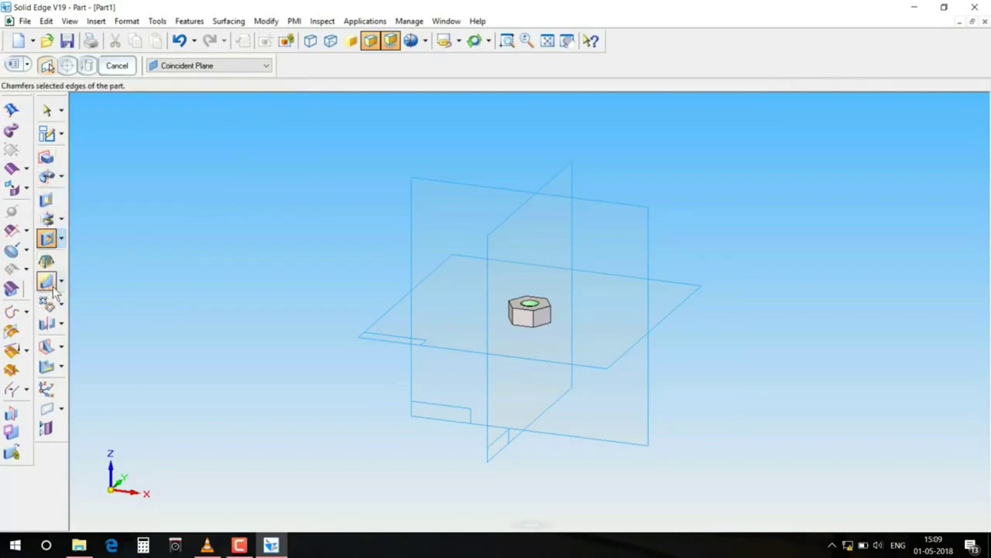
- Start a revolved cutout on the front xz plane and draw a 0.8 mm vertical line down from the nut's upper-left corner
click(61, 239)
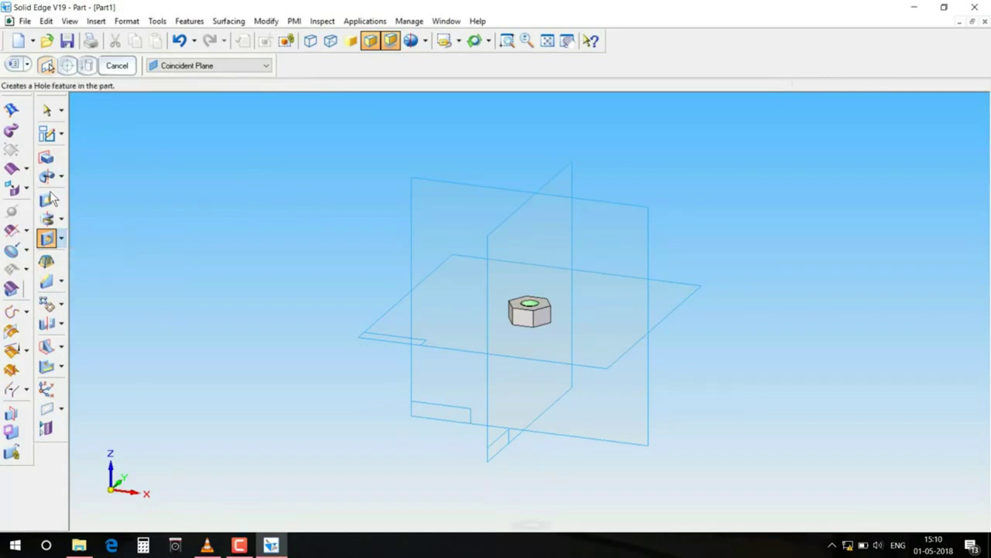
click(62, 219)
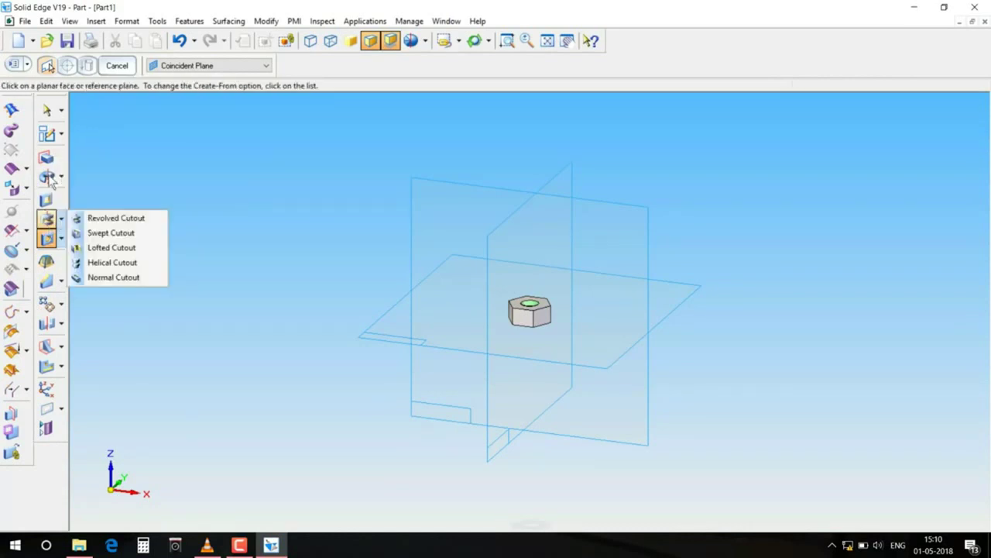
click(48, 220)
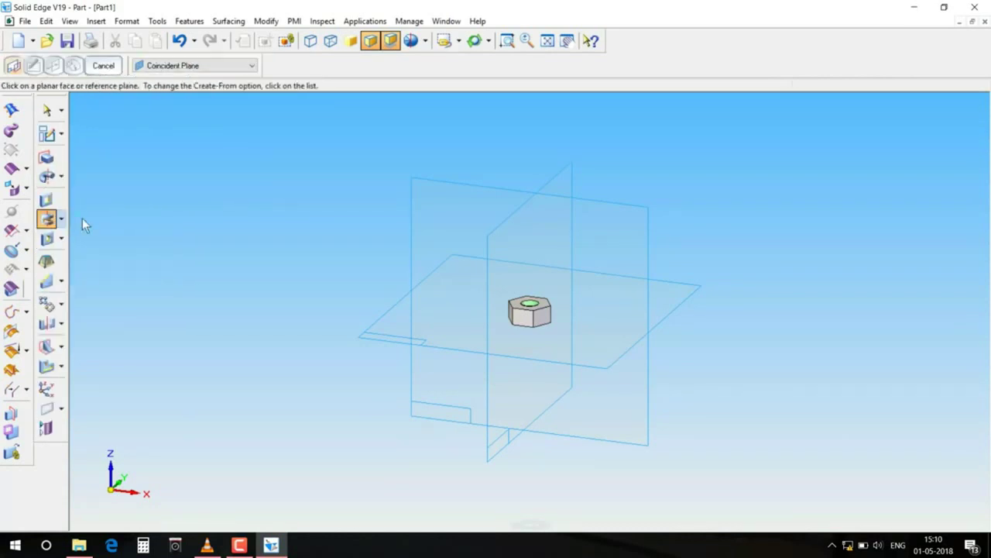
click(509, 304)
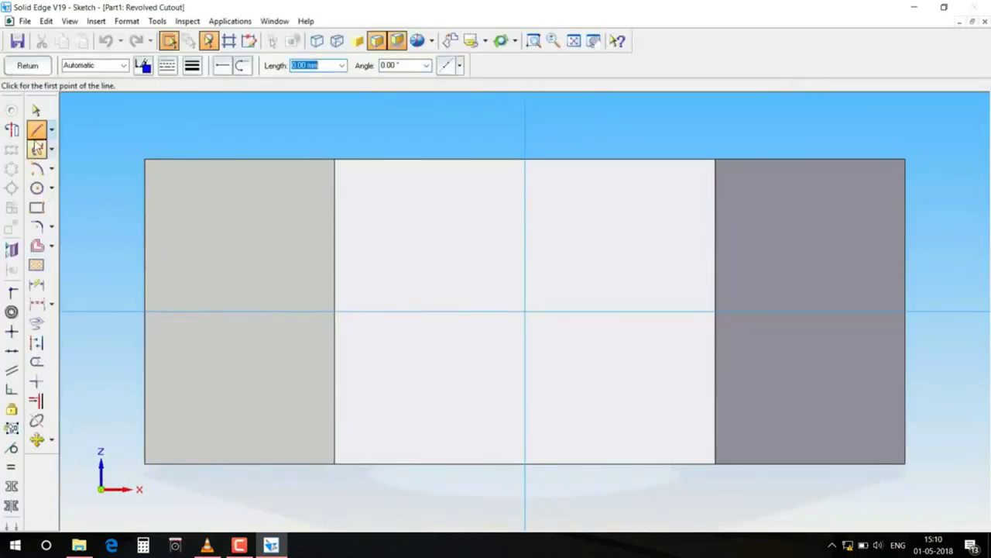
click(143, 159)
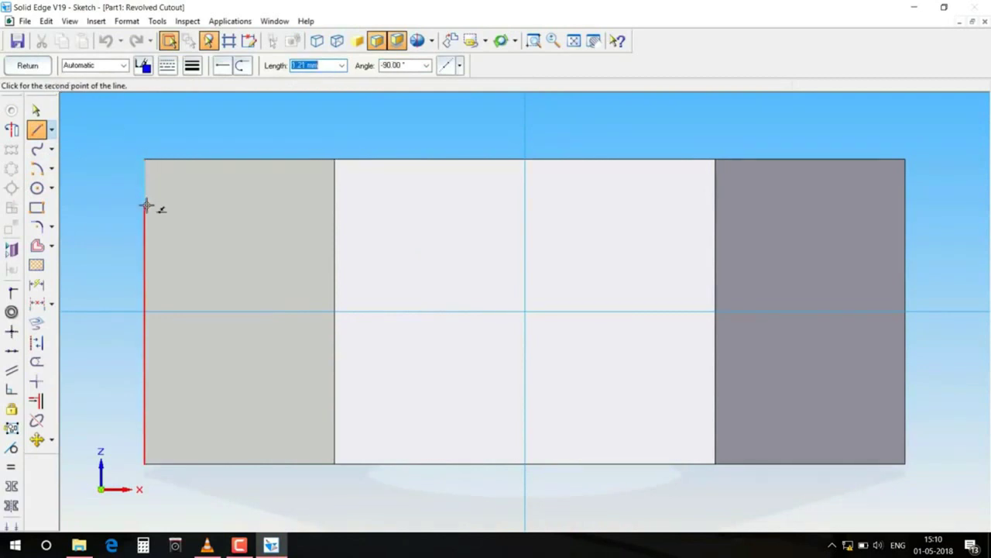
text(8.8)
key(Tab)
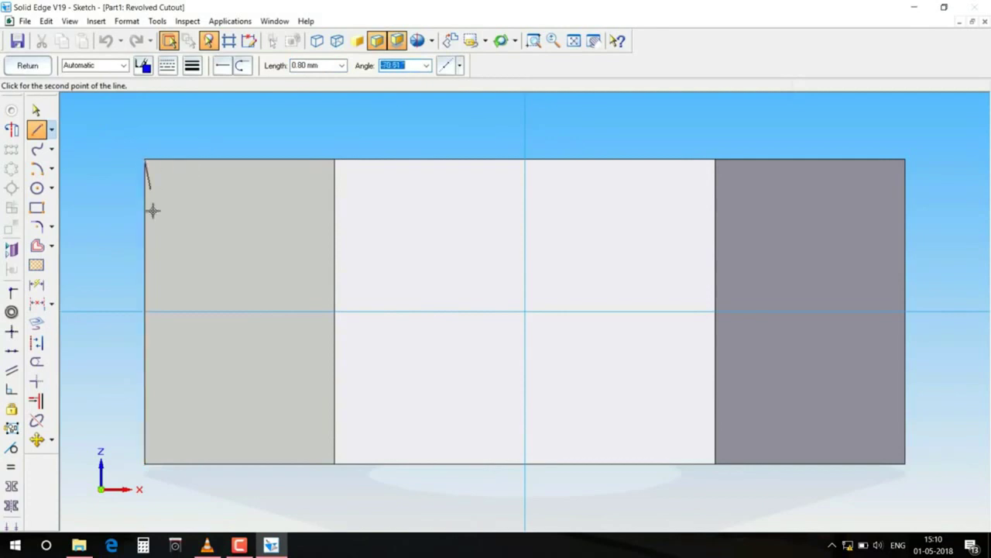
key(Return)
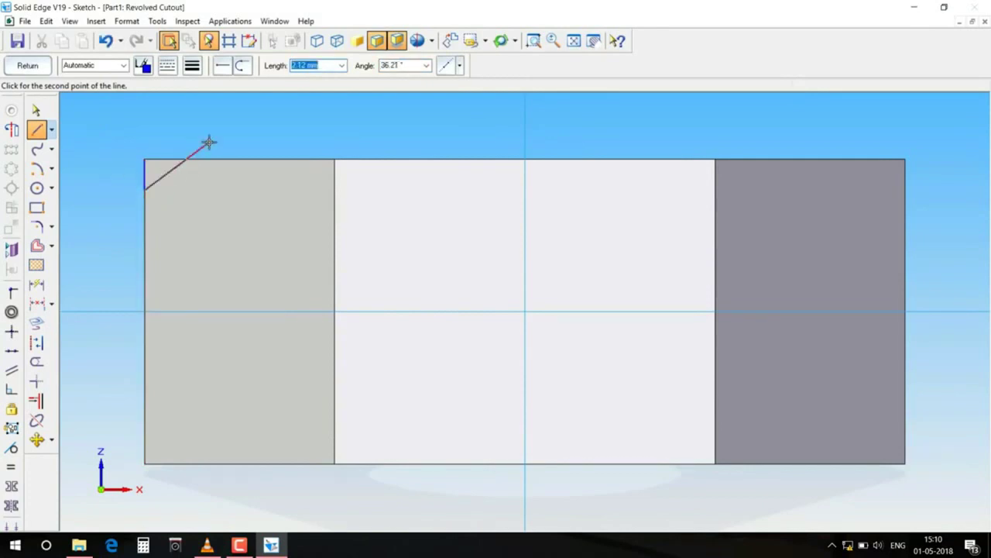
- Add a 30° line from the short line's lower end and a horizontal line along the top edge, trimming both into a closed triangle
key(Tab)
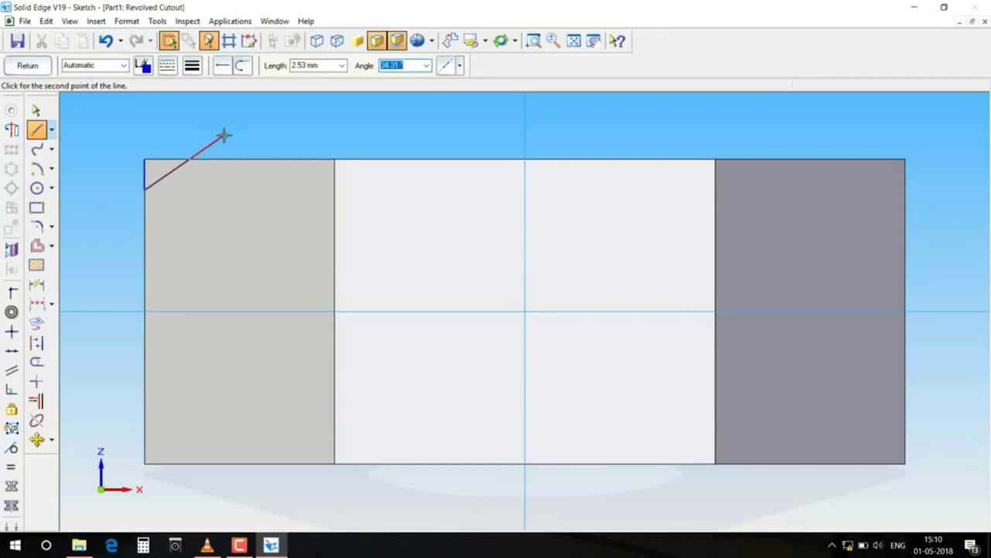
text(3)
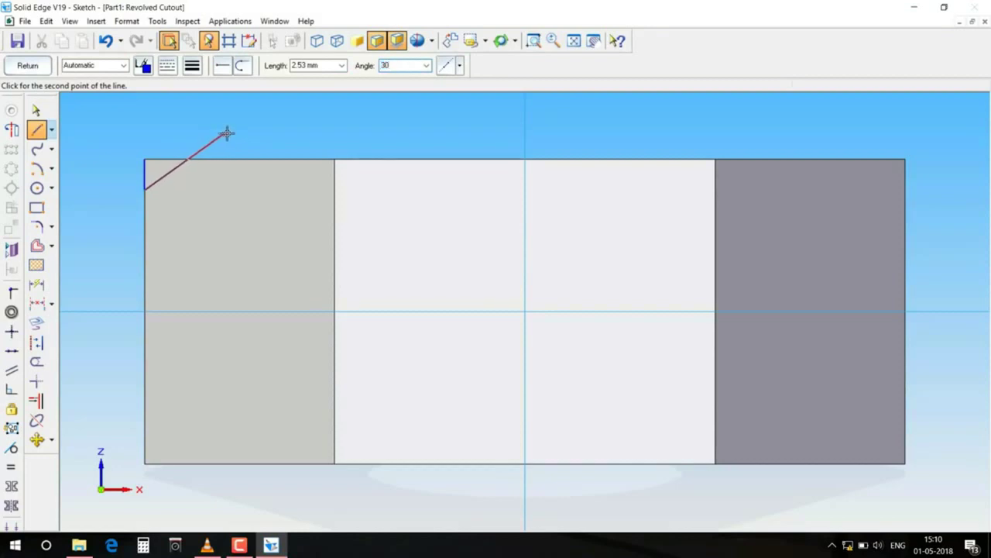
text(0)
key(Return)
right_click(136, 143)
click(143, 159)
click(228, 159)
right_click(241, 141)
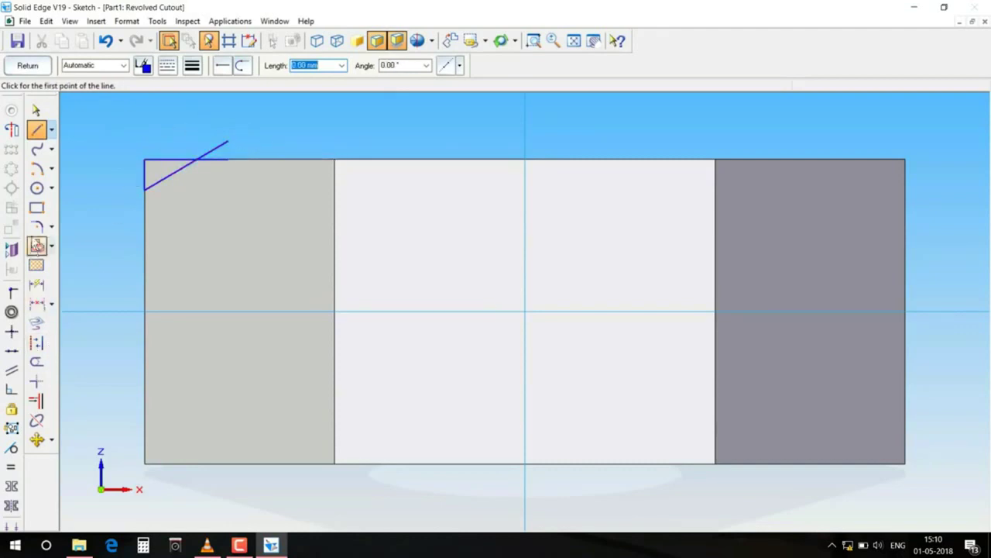
click(36, 362)
drag(210, 129, 224, 190)
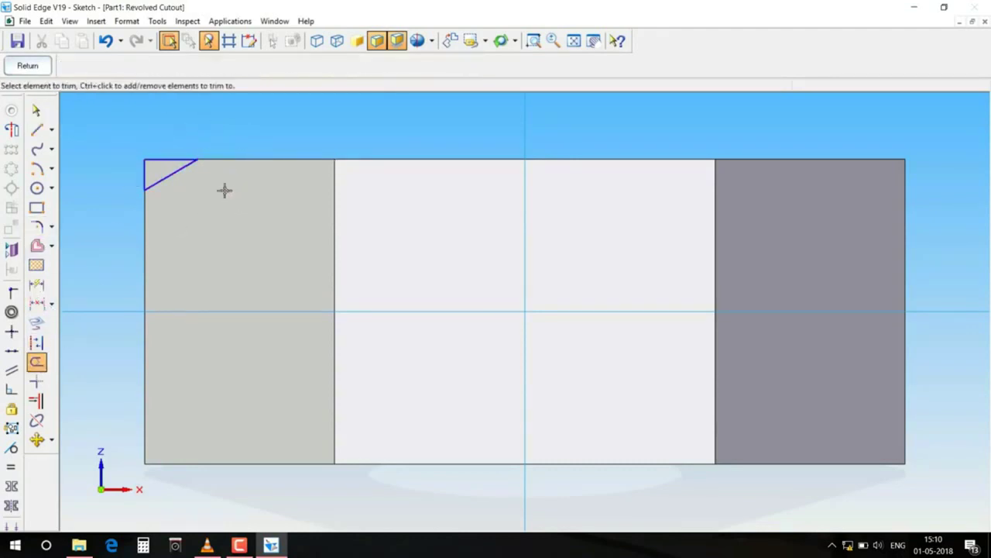
- Mirror the corner triangle about the horizontal reference line to the nut's lower-left corner
click(50, 439)
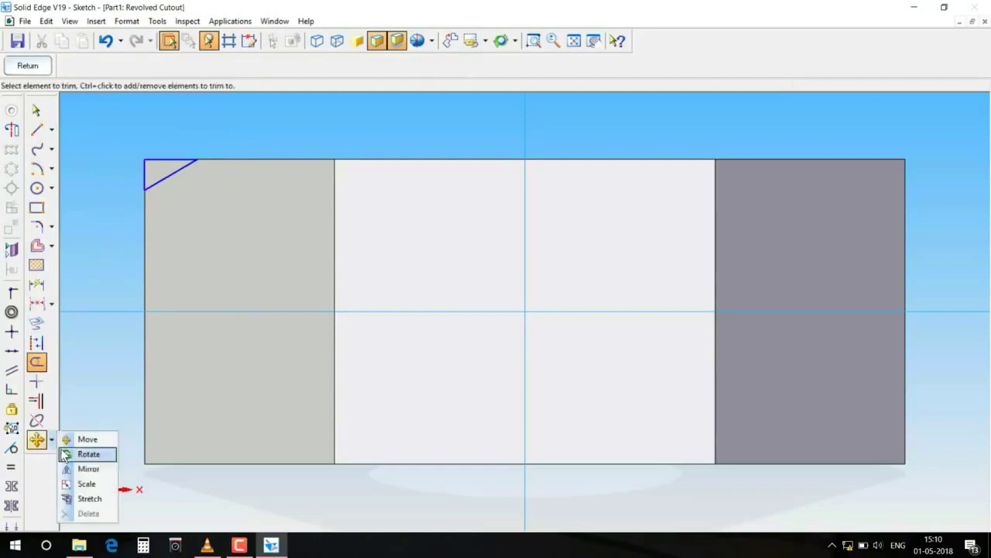
key(Return)
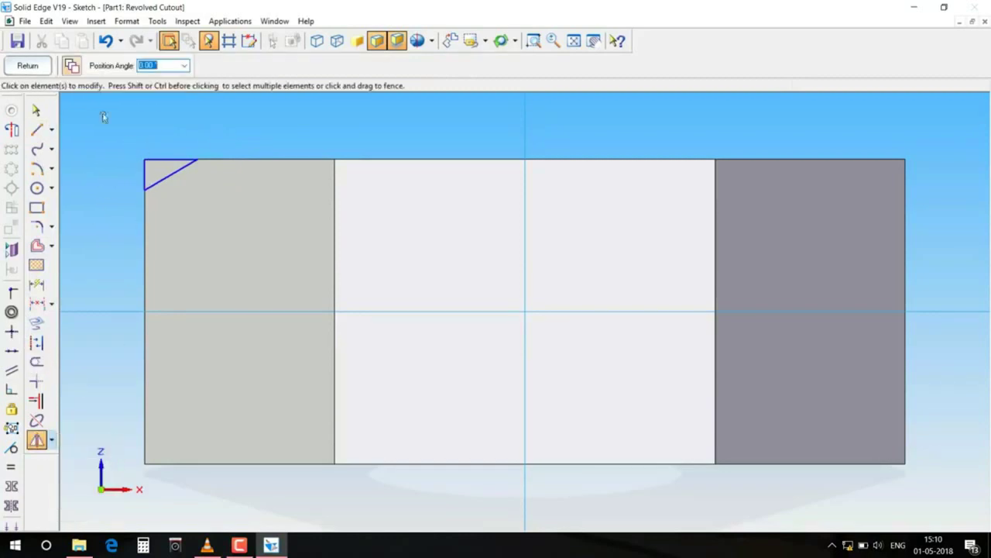
click(145, 172)
click(79, 248)
- Try to finish the two-triangle profile, and set the vertical centre line as its axis of revolution
click(27, 65)
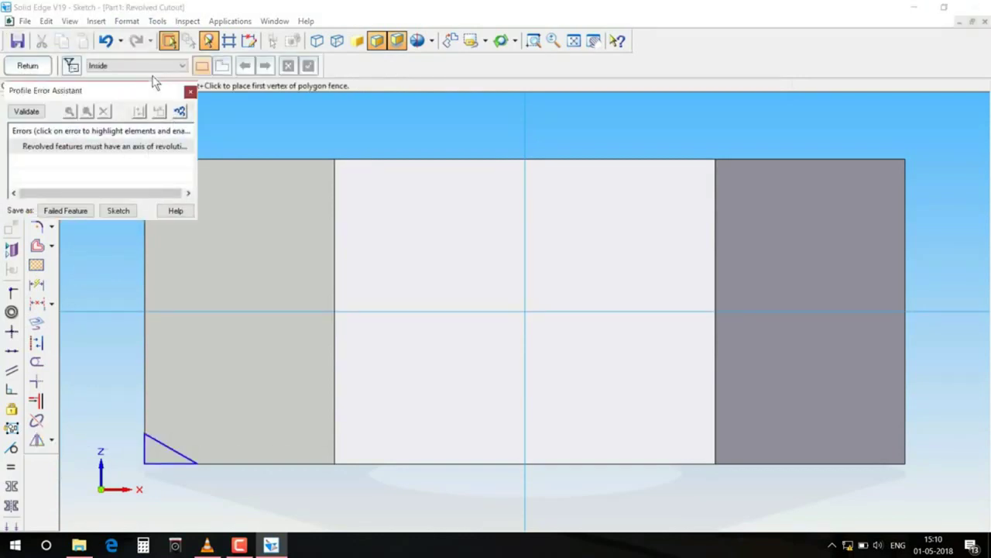
click(190, 91)
click(11, 129)
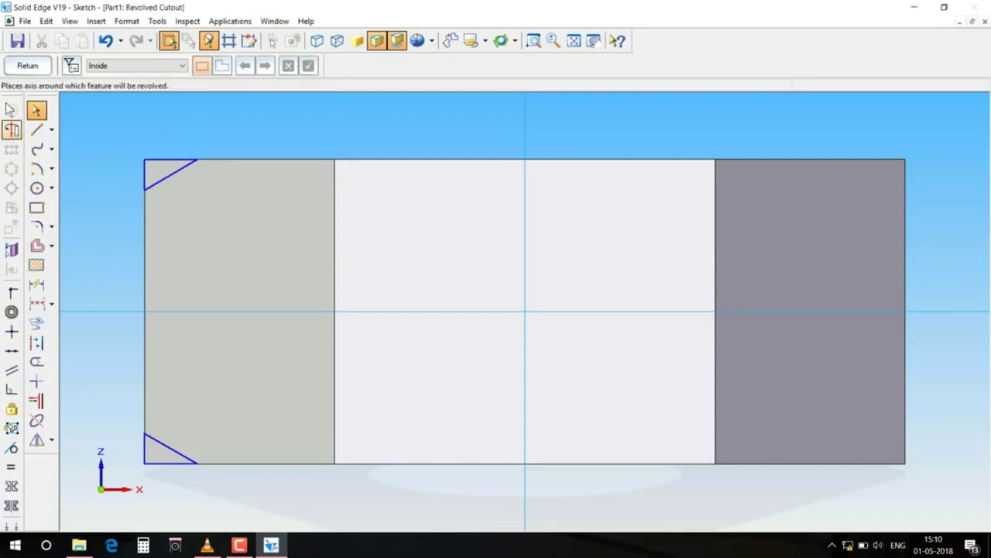
click(525, 127)
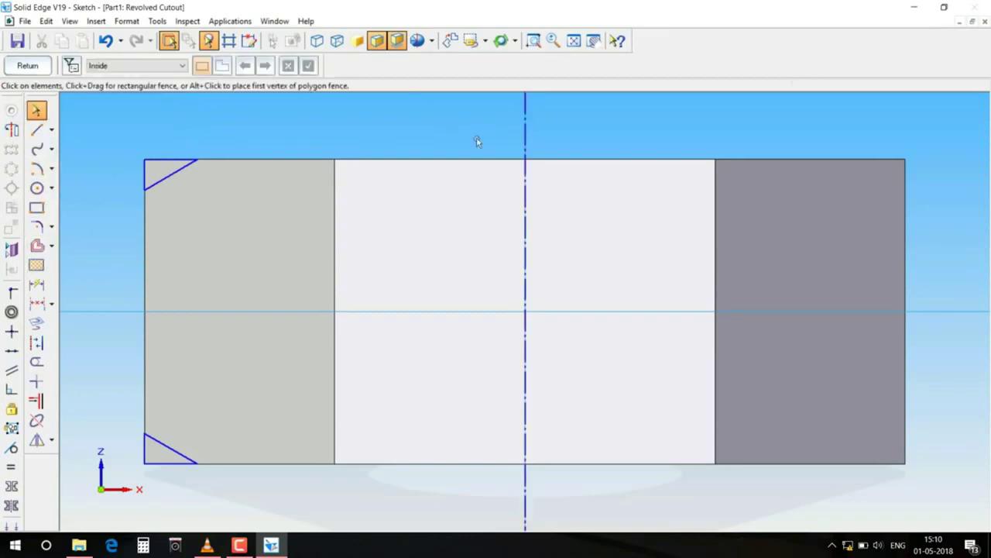
- Finish the profile, try a non-symmetric revolved cut of both corner triangles, and leave the command
click(28, 65)
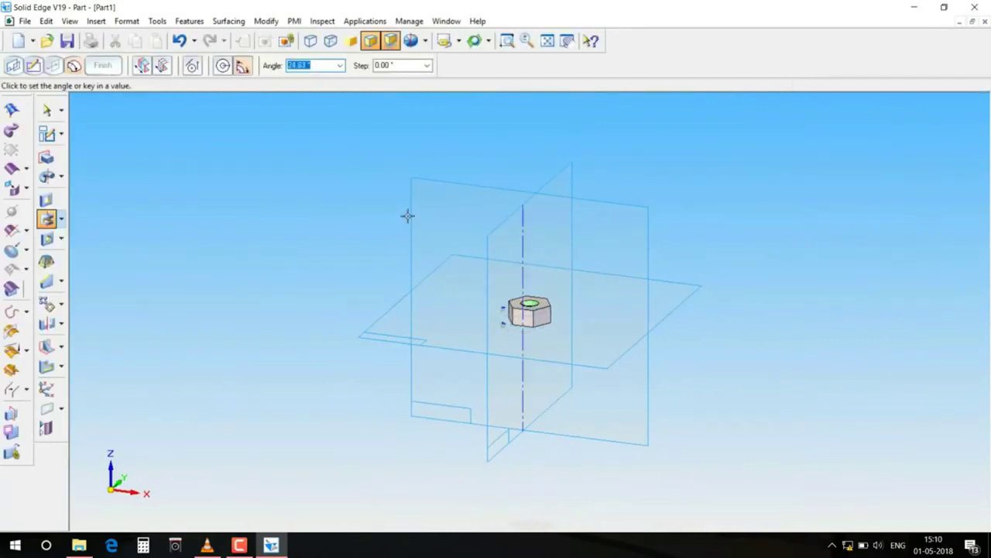
click(162, 65)
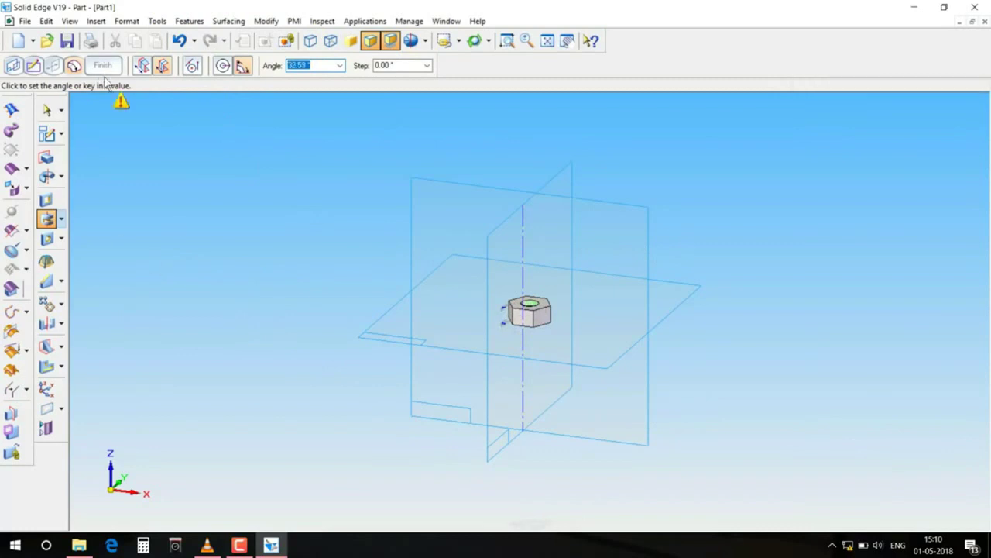
click(46, 111)
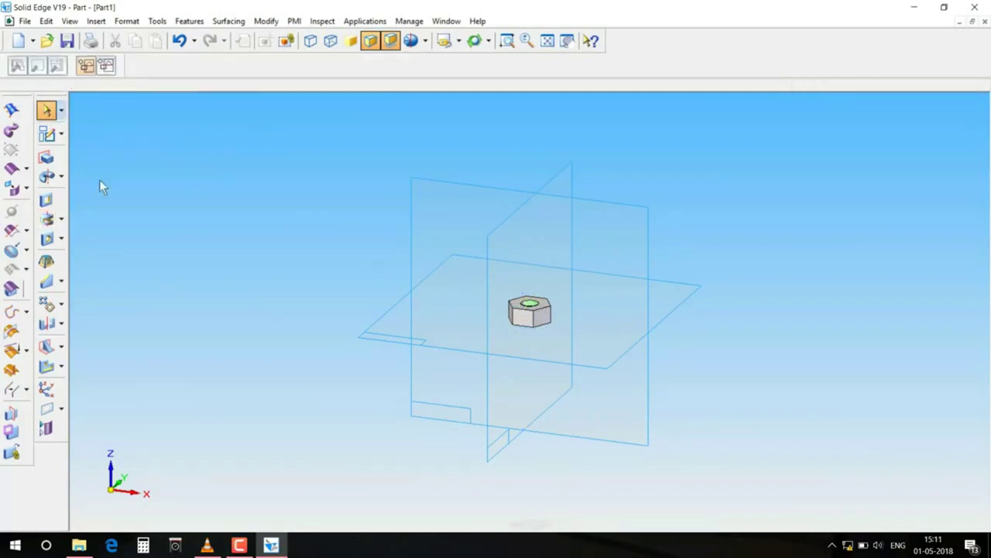
- Restart the revolved cutout on the front xz plane with a 0.8 mm vertical line down from the nut's upper-left corner
click(47, 220)
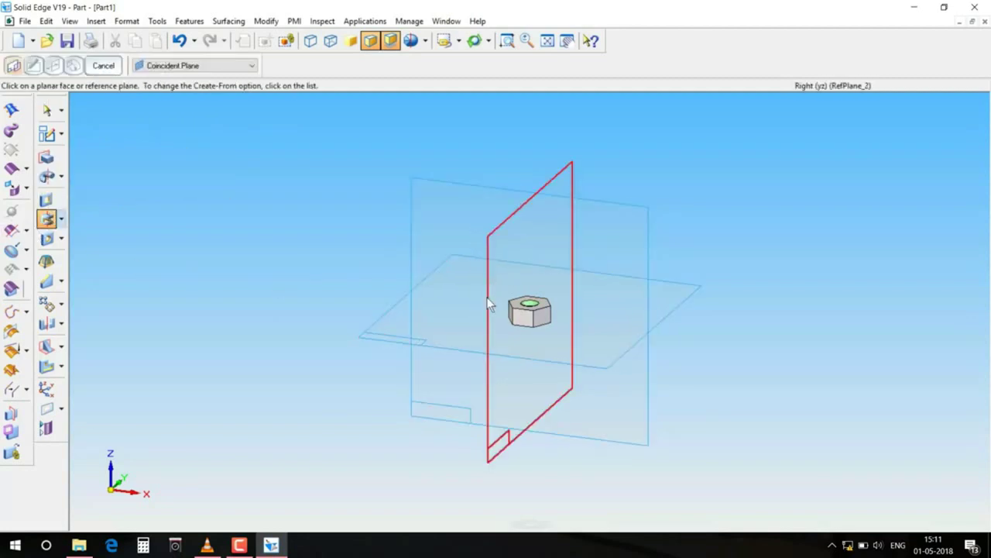
click(452, 215)
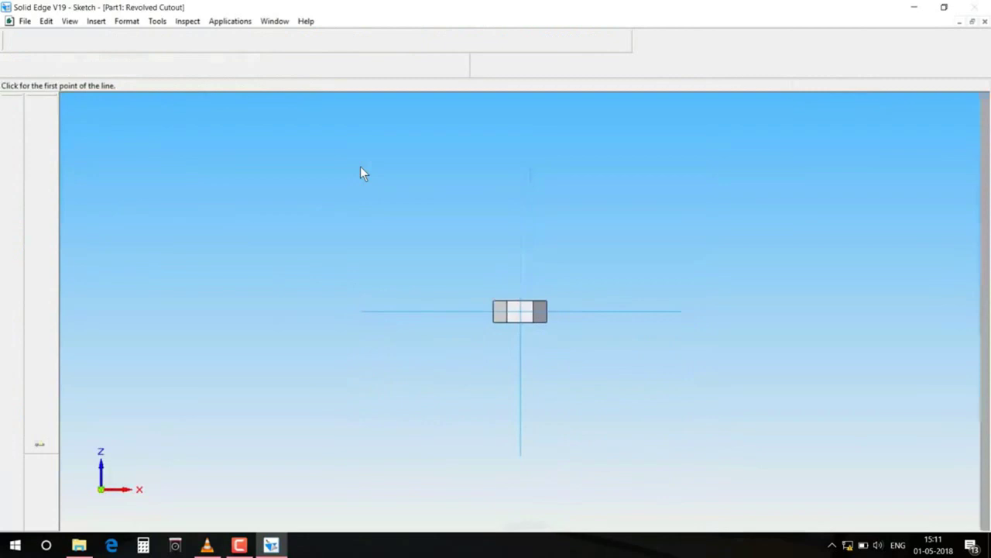
scroll(476, 338, down, 2)
scroll(471, 326, up, 10)
scroll(761, 302, up, 3)
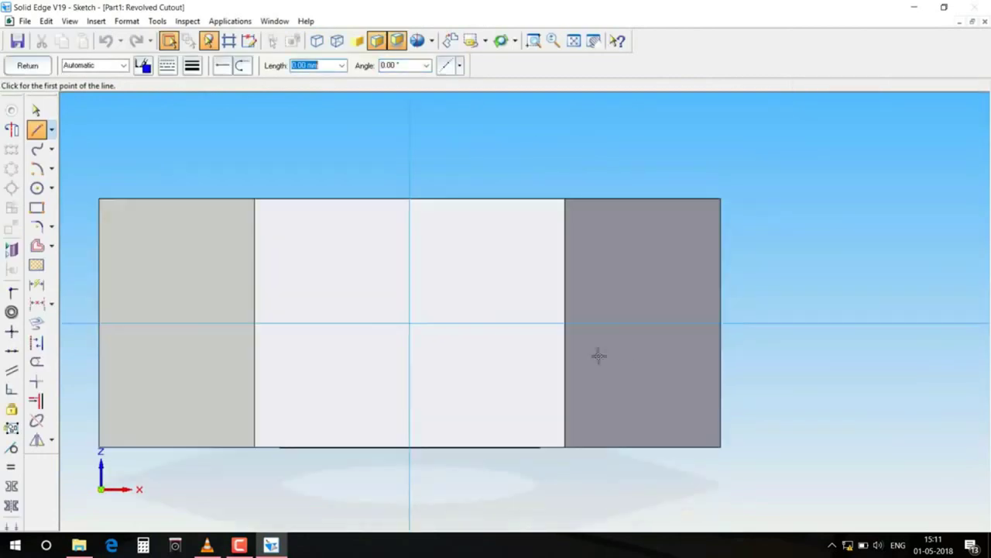
click(98, 200)
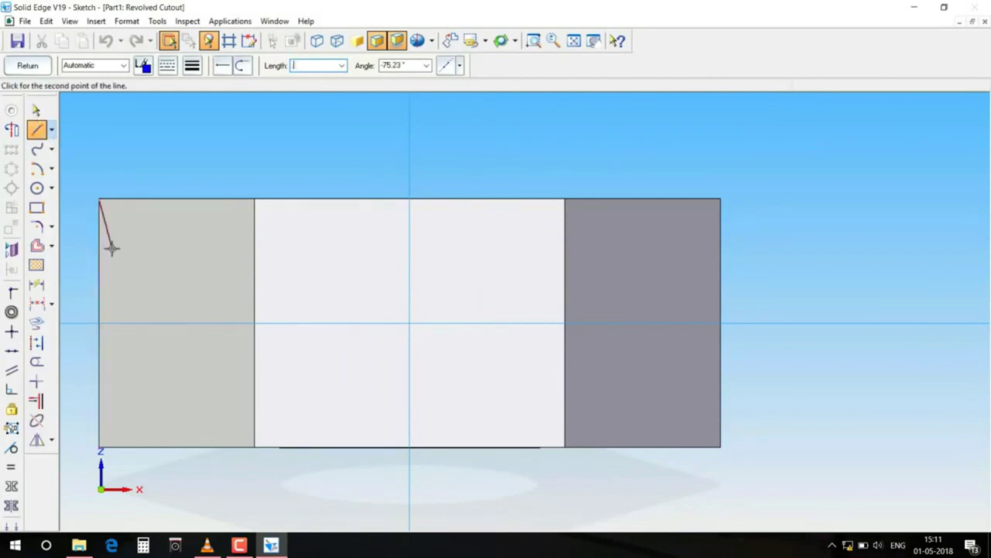
text(8)
key(Tab)
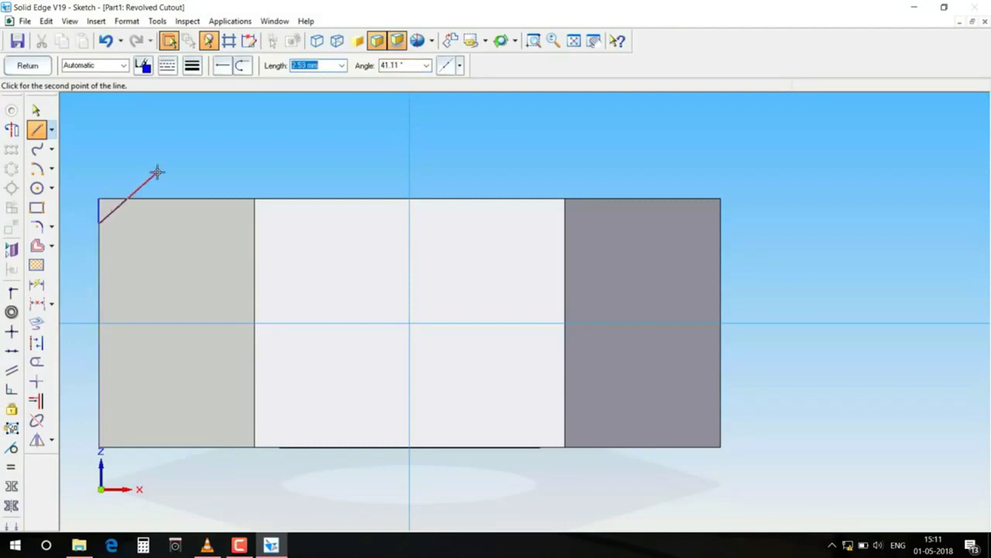
- Draw a line at 30° from the short line's lower end, rising past the nut's top edge
key(Tab)
key(Tab)
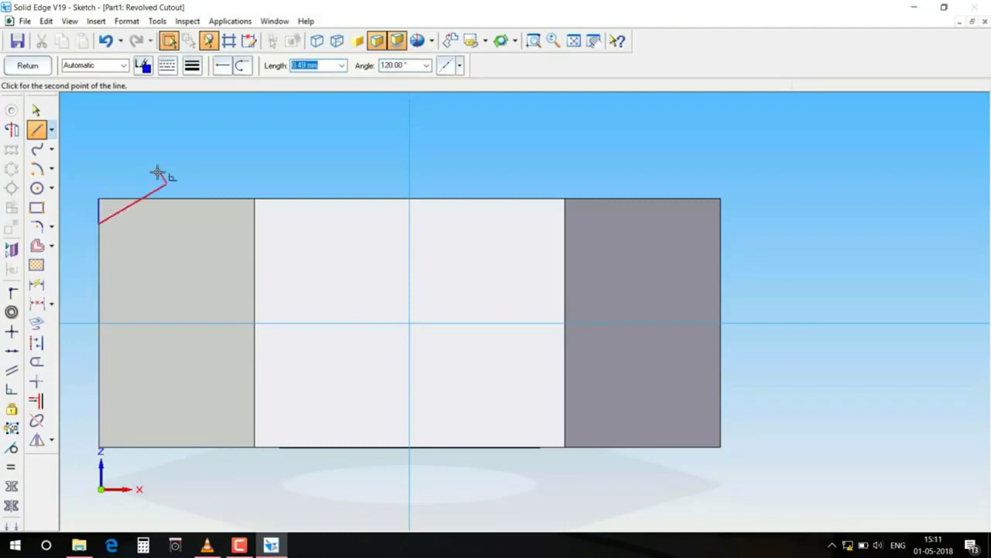
click(150, 171)
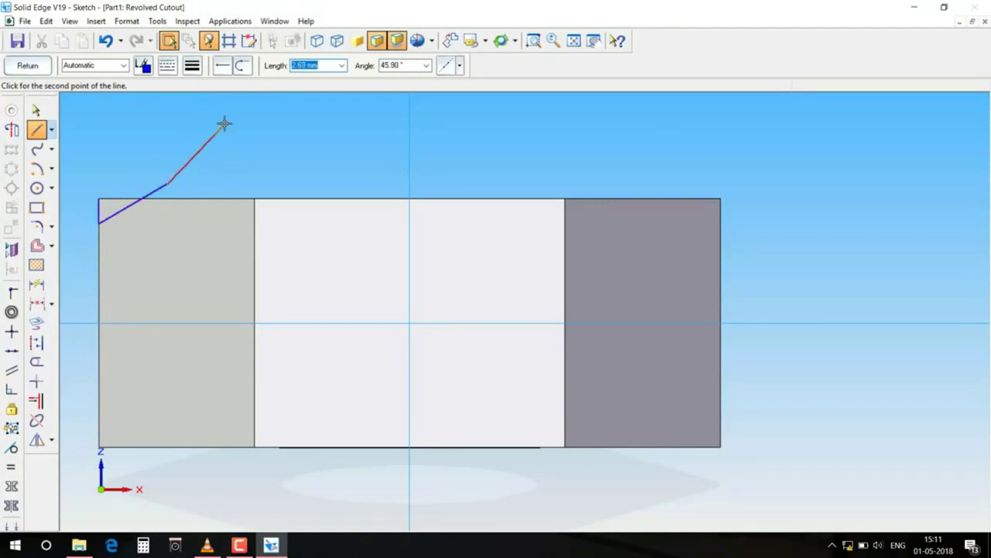
- Draw a line about 2.2 mm long along the nut's top edge from its upper-left corner, and trim the overhanging ends into a closed triangle
right_click(179, 98)
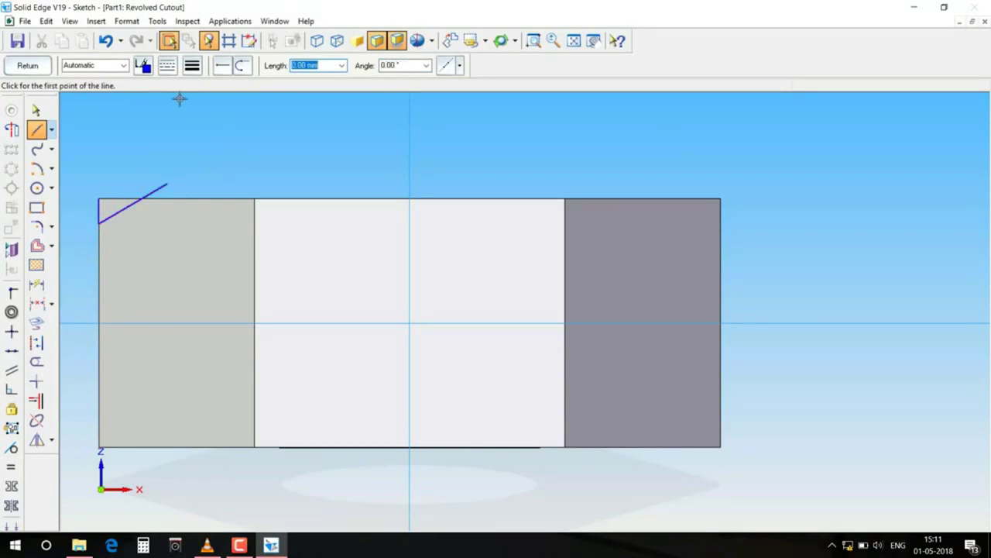
click(99, 199)
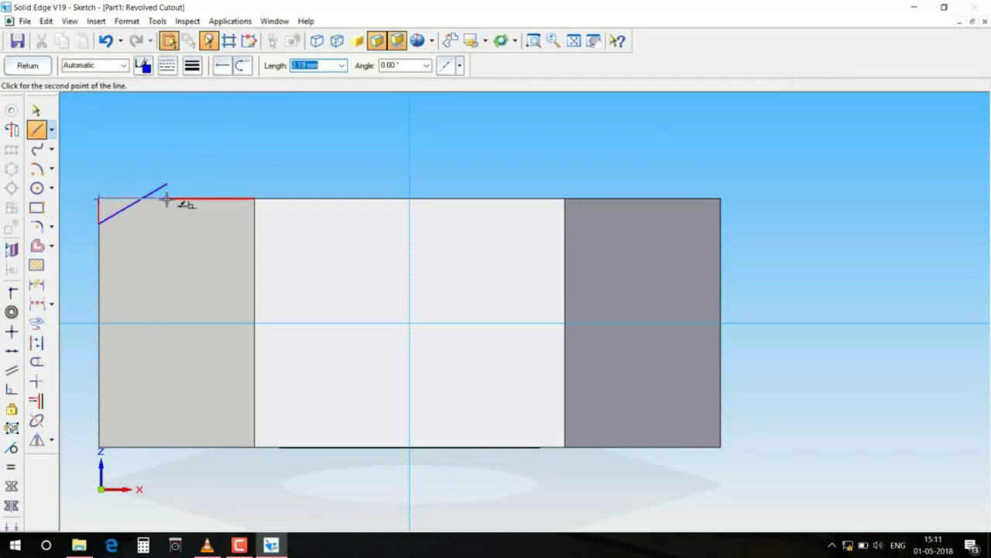
click(166, 199)
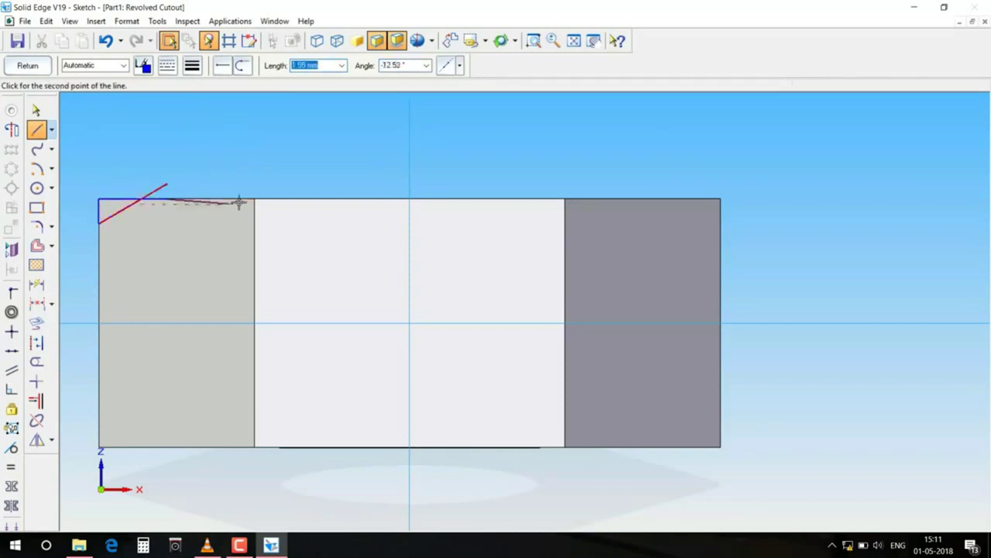
right_click(193, 152)
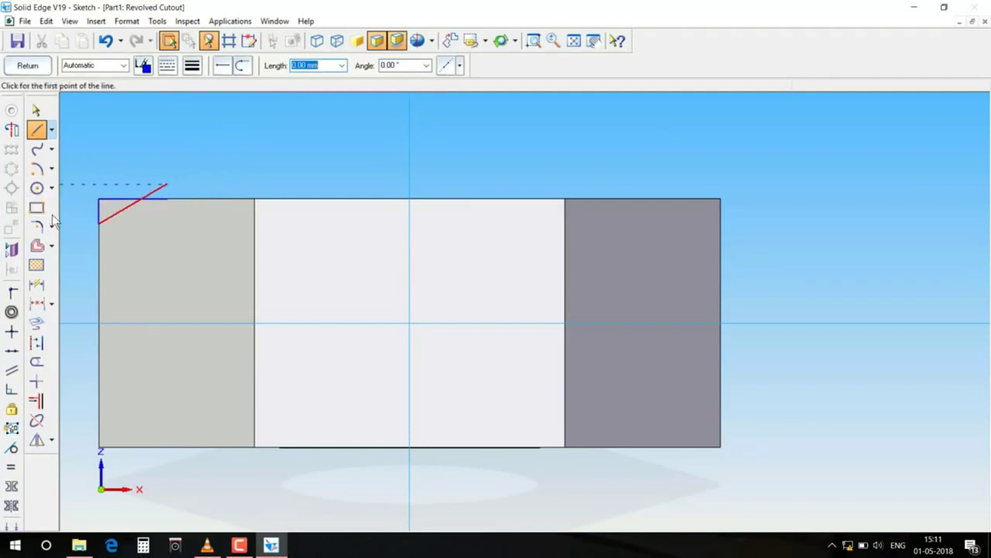
click(36, 362)
drag(168, 179, 179, 240)
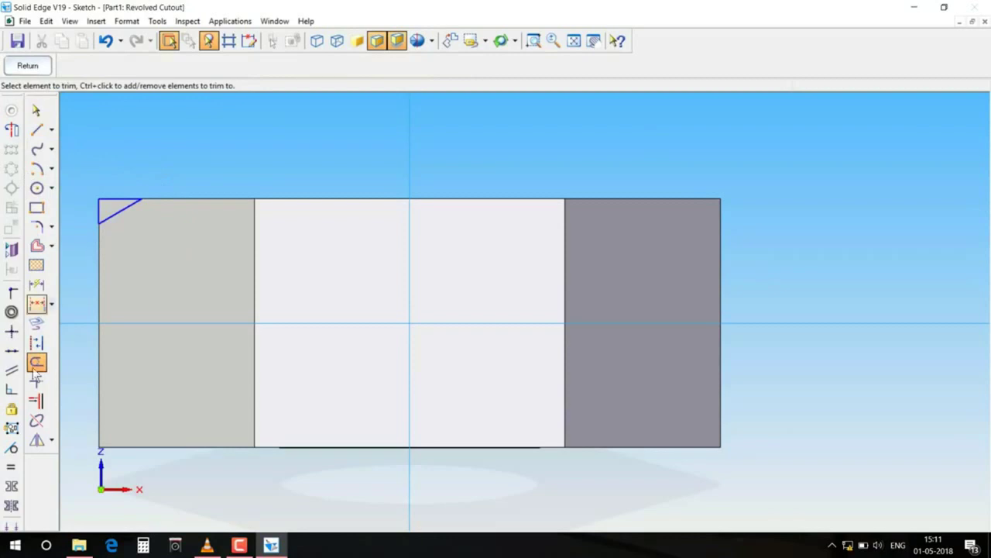
- Mirror the whole corner triangle about the horizontal centre line, keeping the original
click(36, 439)
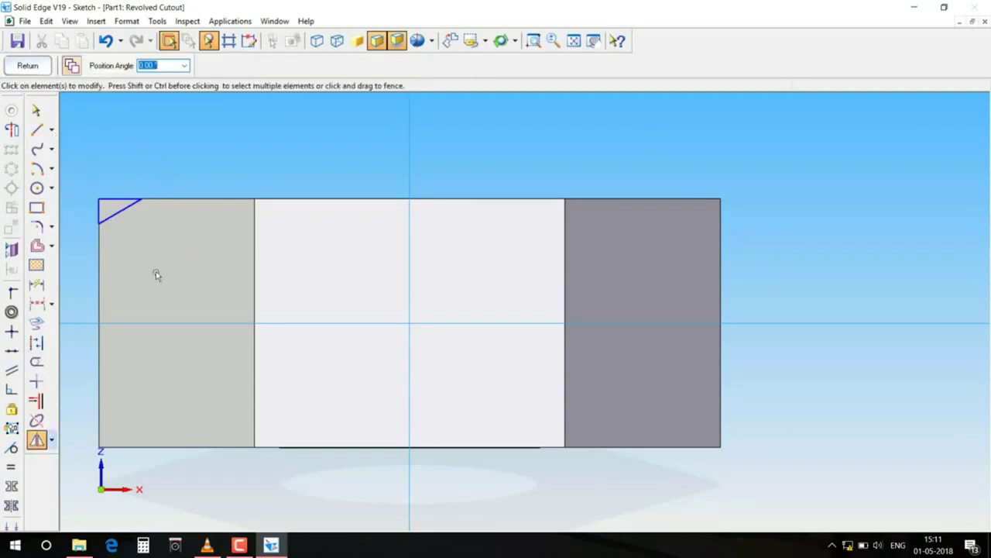
key(ctrl+a)
click(310, 323)
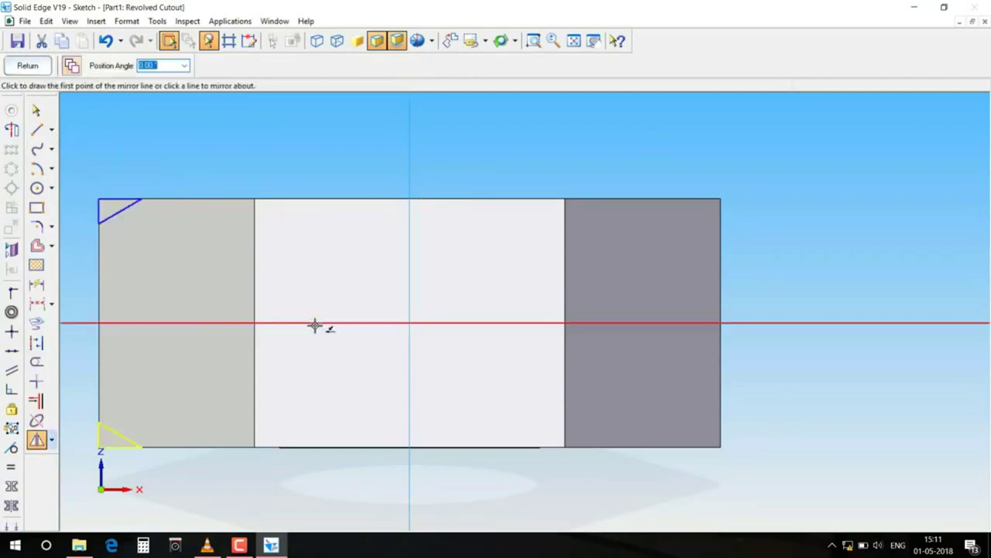
- Set the vertical centre line as the axis of revolution, finish the profile, and cut both triangles through a full revolution
click(11, 129)
key(Escape)
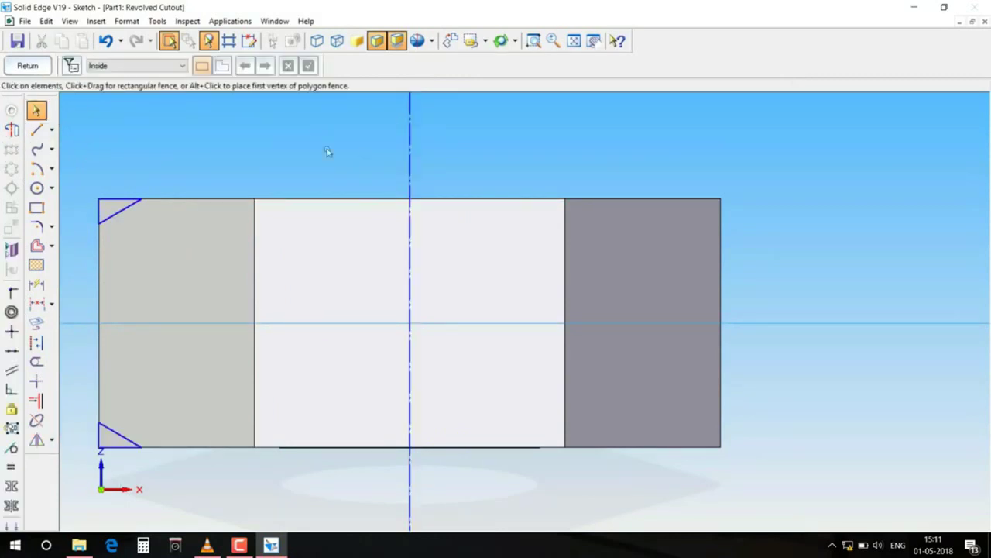
click(27, 65)
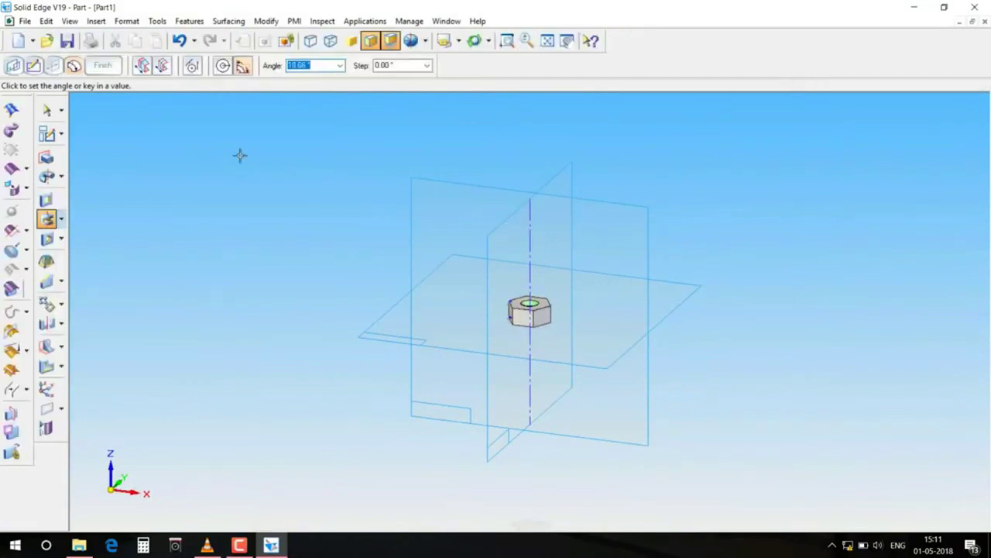
click(222, 66)
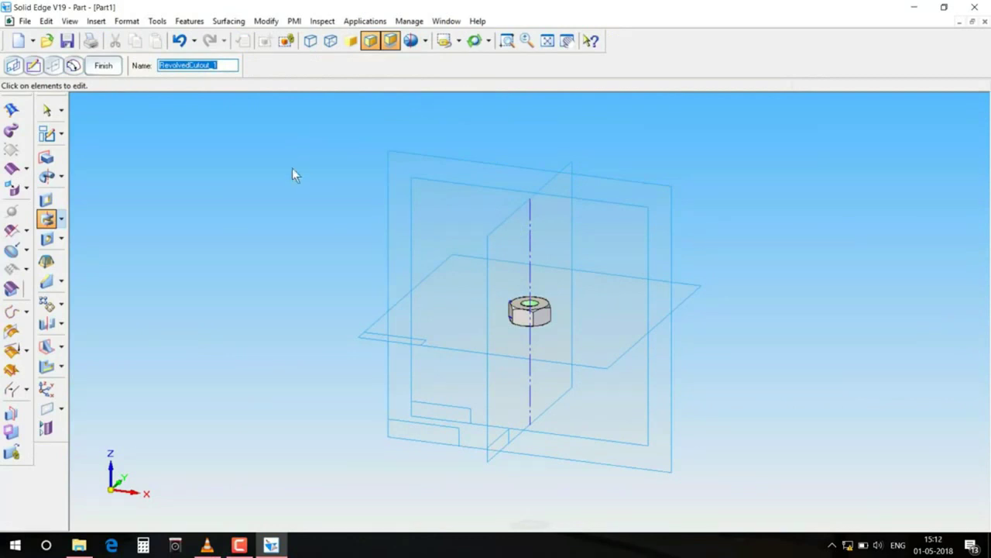
- Start saving the chamfered nut part
click(25, 21)
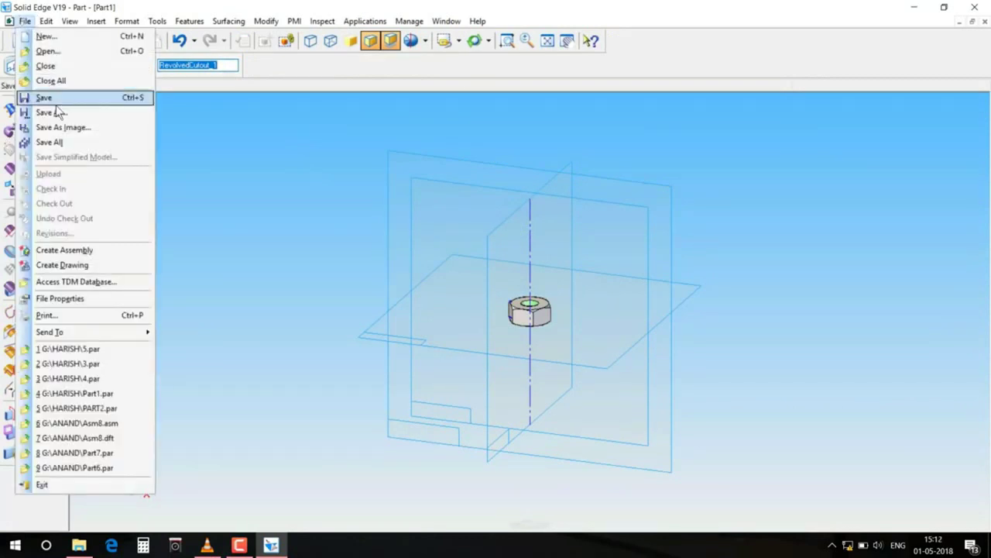